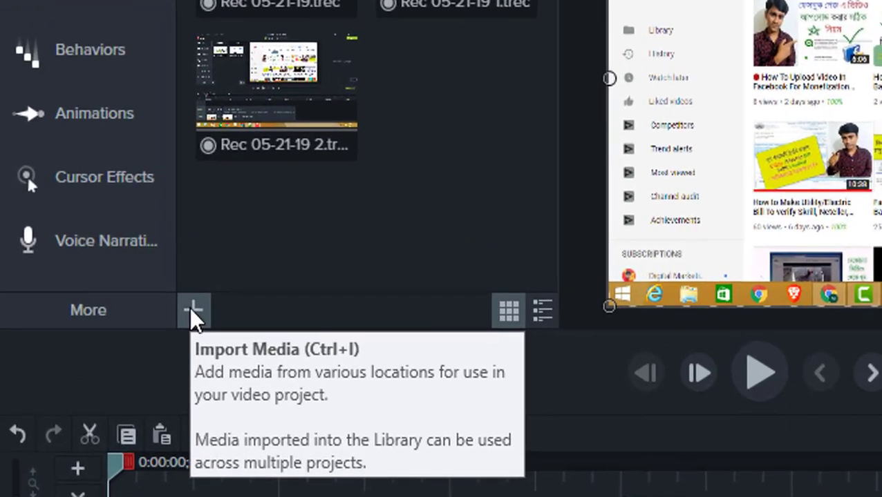
click(191, 308)
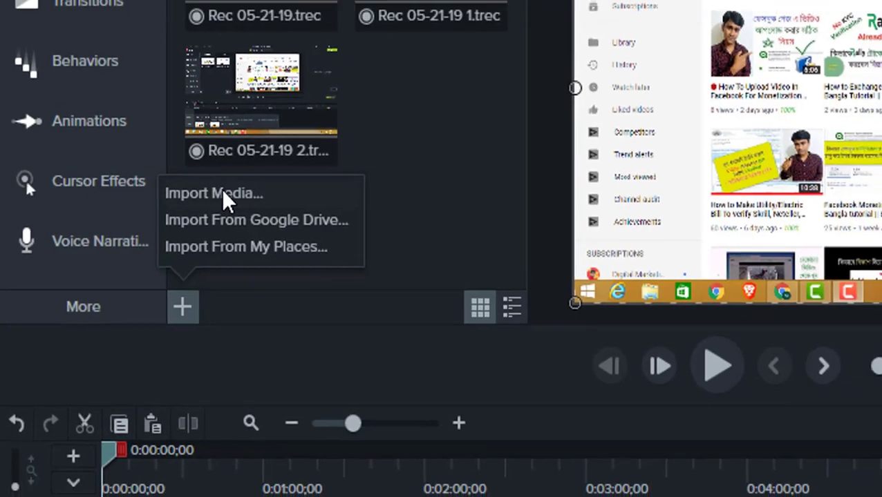
click(234, 190)
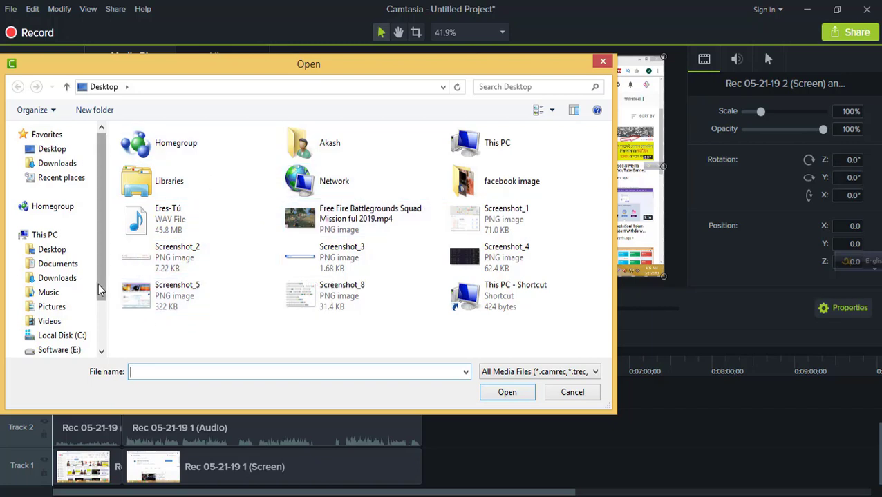
scroll(105, 295, down, 1)
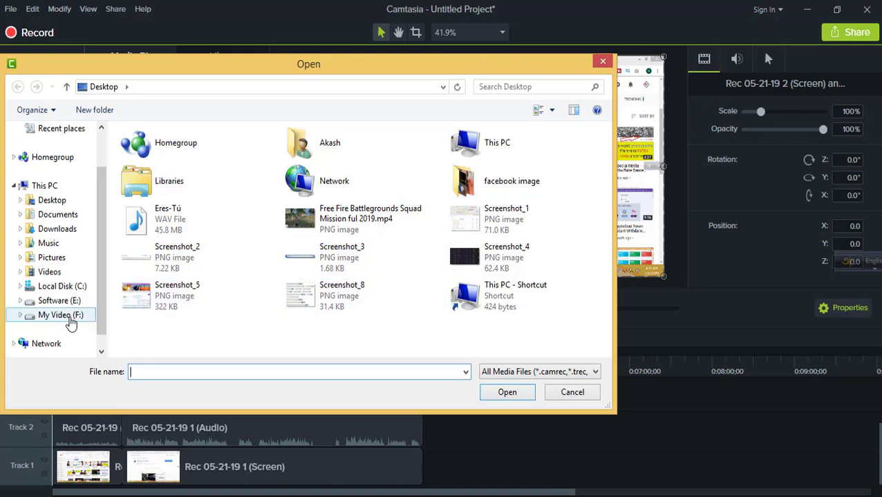
click(62, 318)
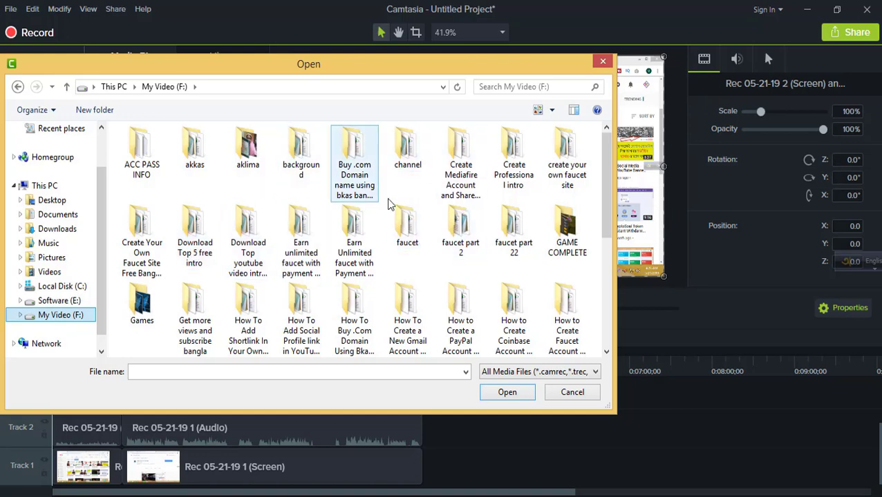
double_click(145, 304)
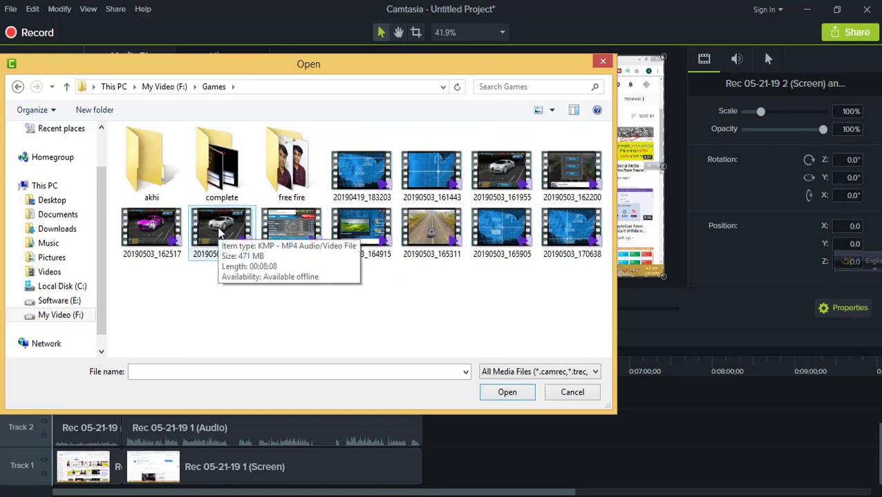
click(220, 234)
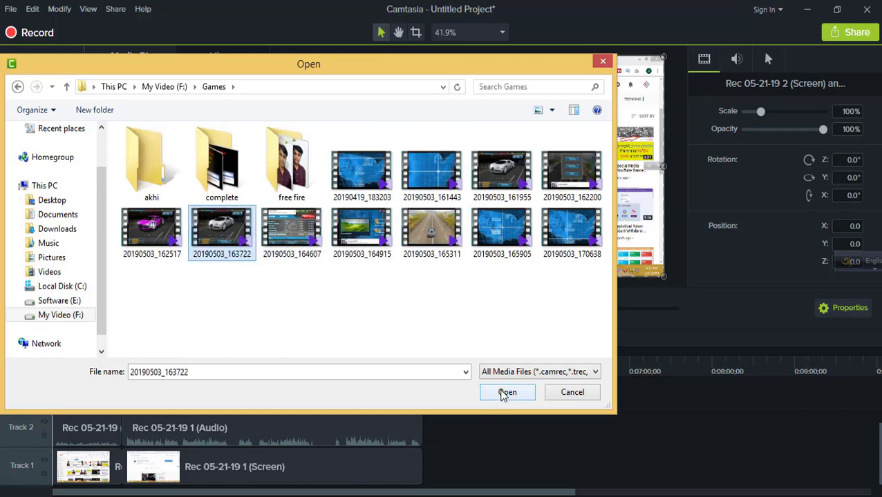
click(561, 396)
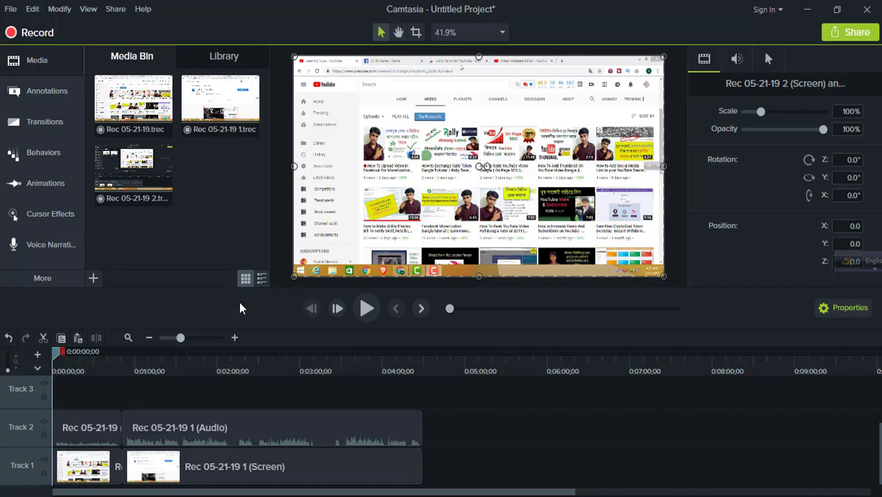
click(252, 433)
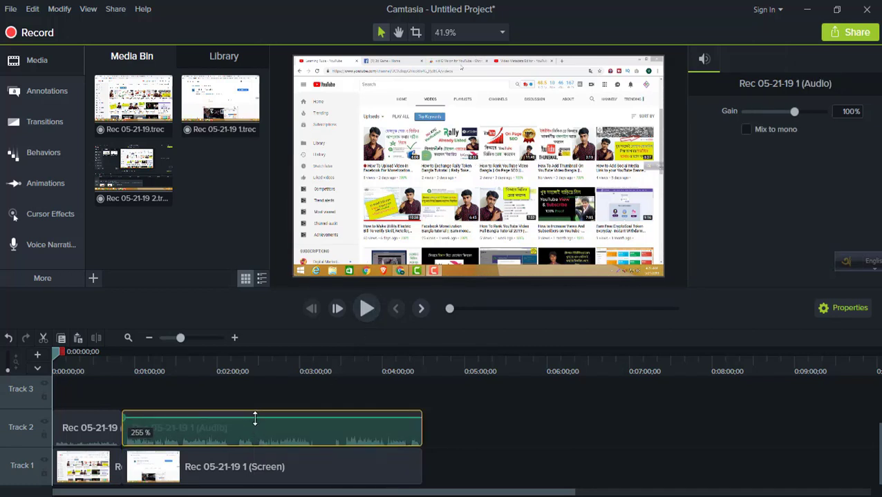
click(240, 400)
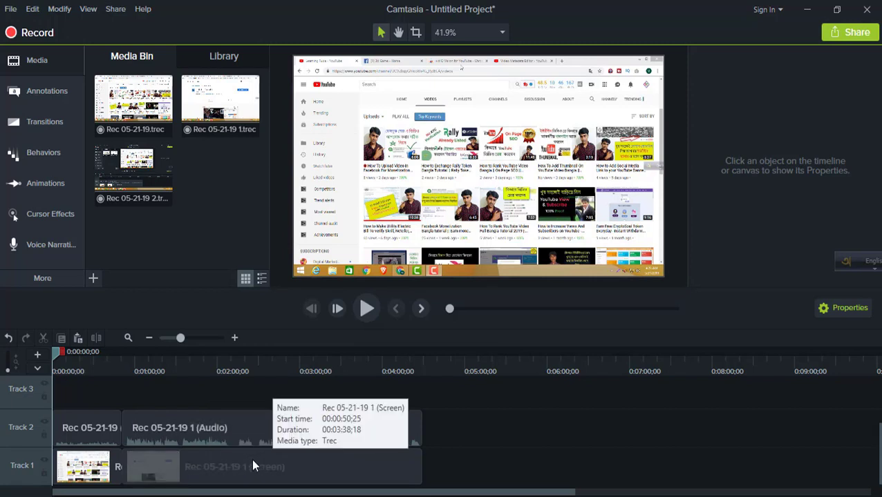
click(243, 474)
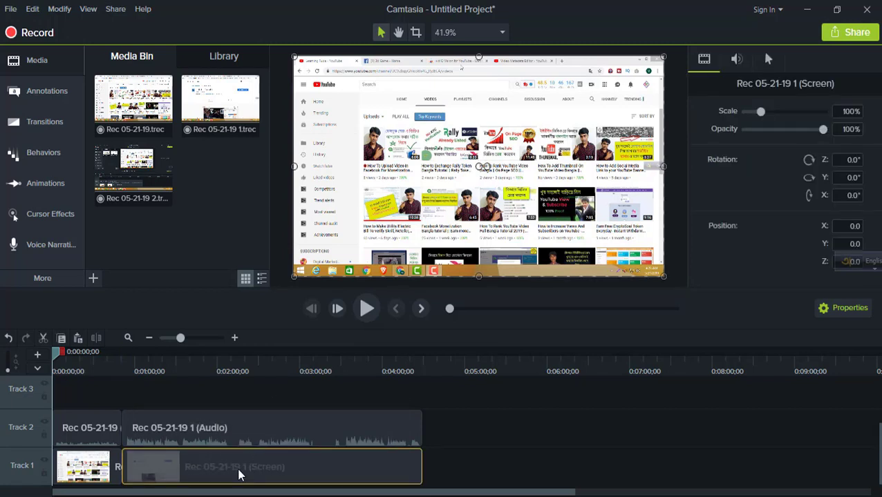
right_click(238, 474)
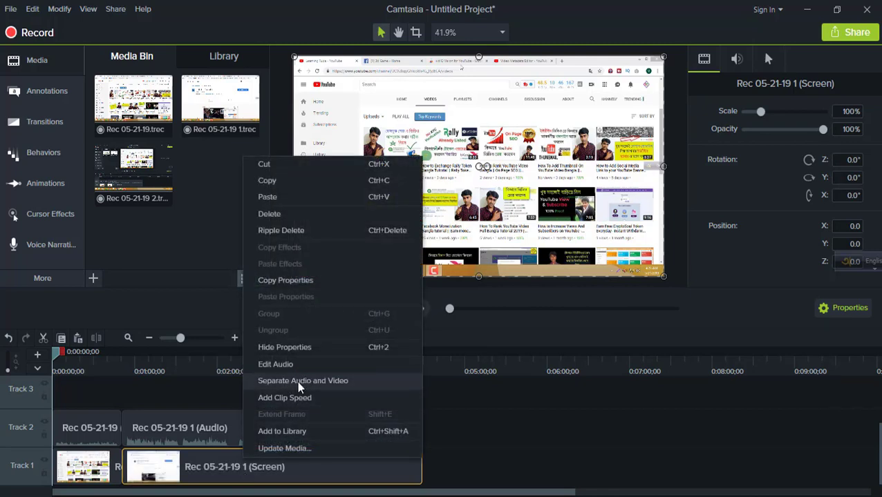
click(207, 392)
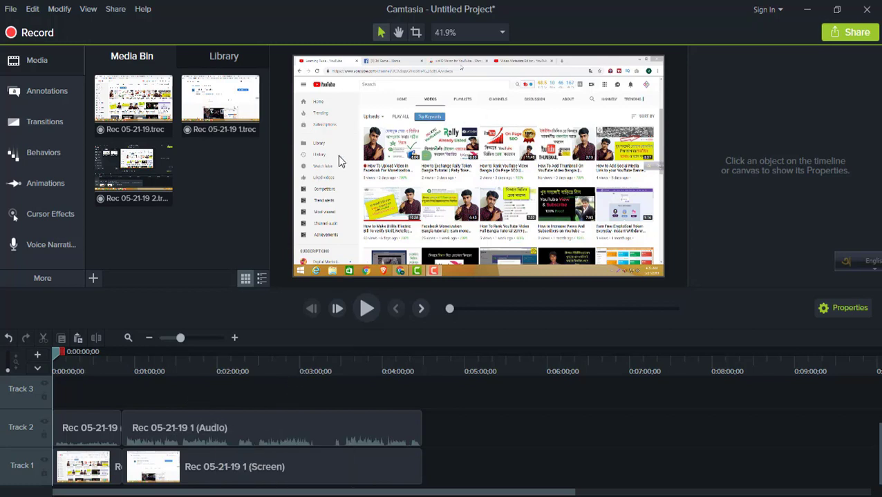
Raise the volume of both audio clips on Track 2, setting the first clip, Rec 05-21-19, to 500%.
click(250, 427)
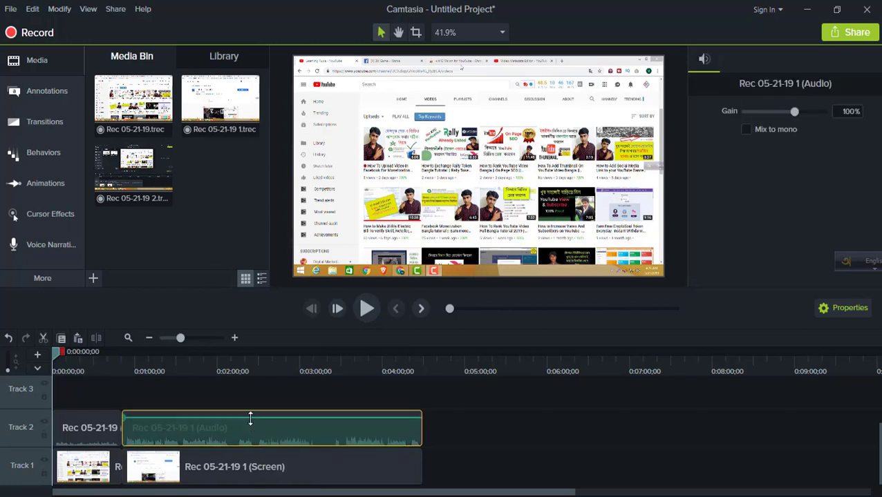
drag(250, 418, 248, 405)
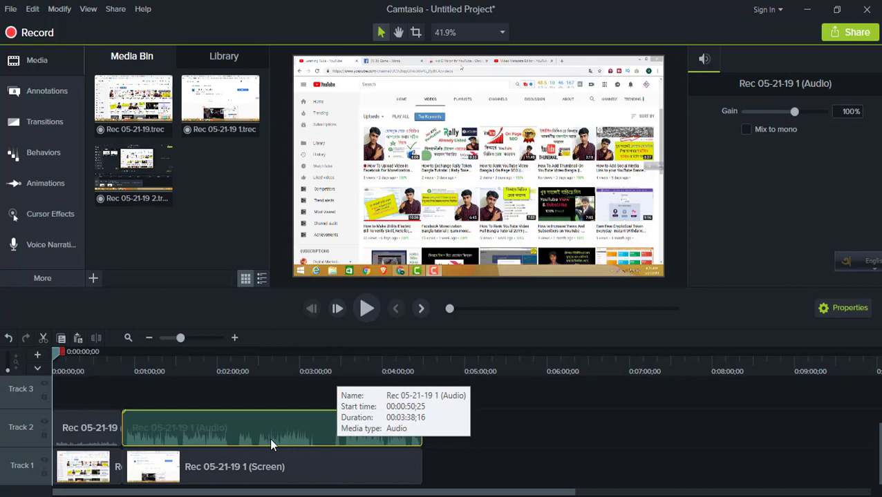
click(93, 433)
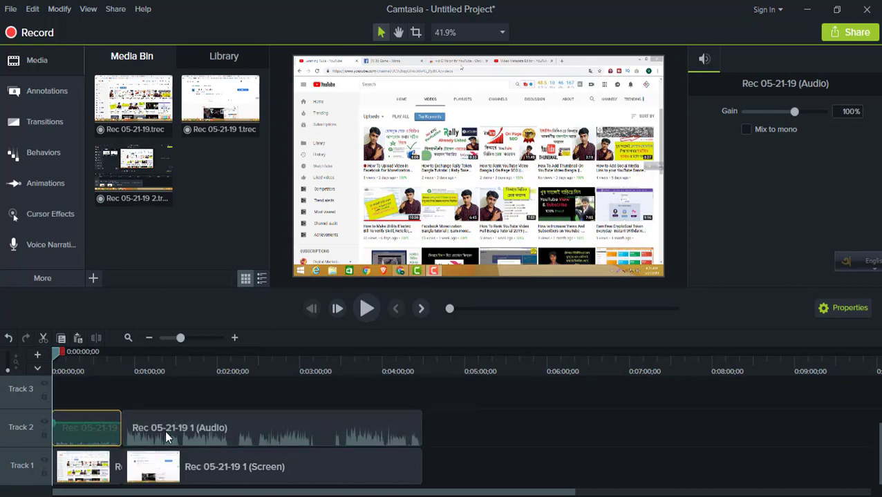
click(164, 430)
click(88, 433)
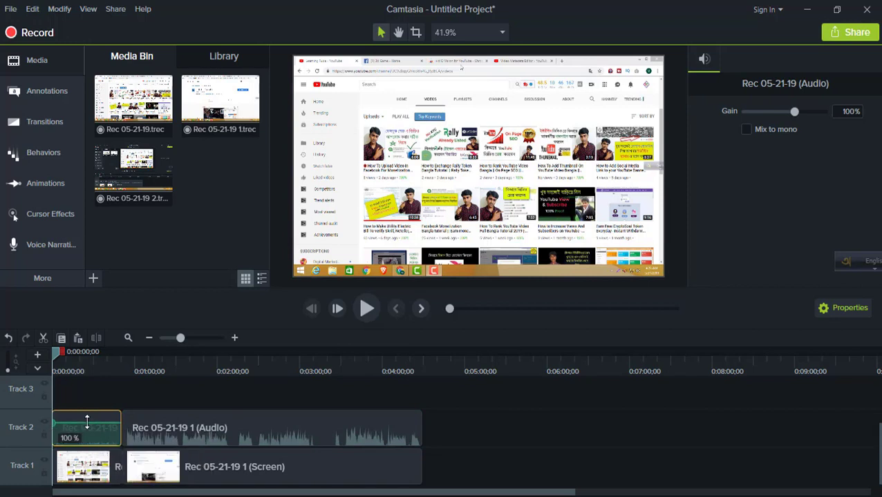
drag(87, 421, 83, 409)
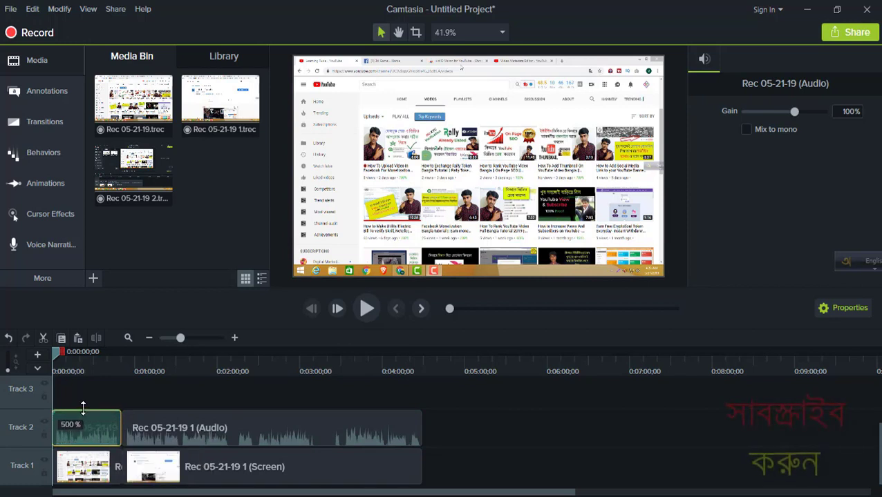
click(122, 392)
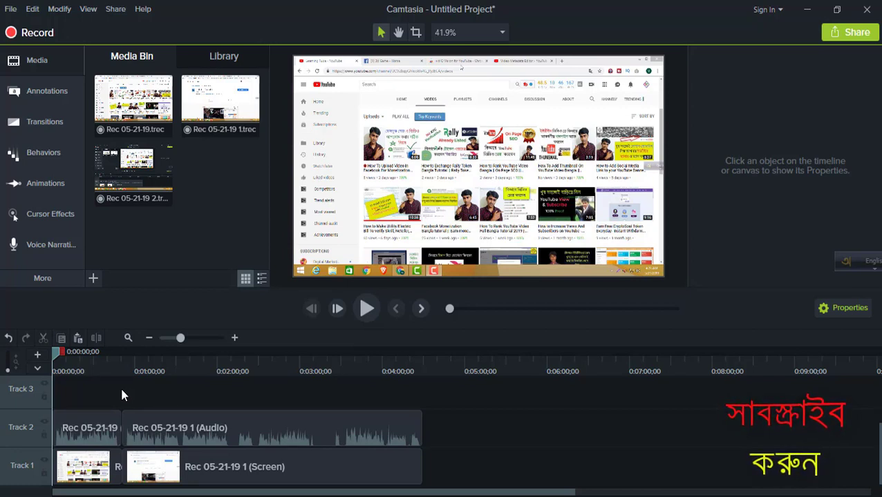
click(150, 422)
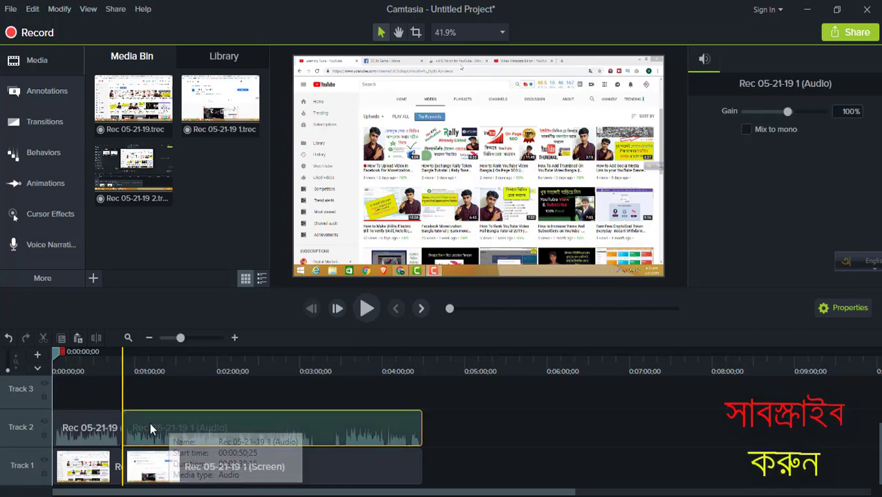
click(167, 390)
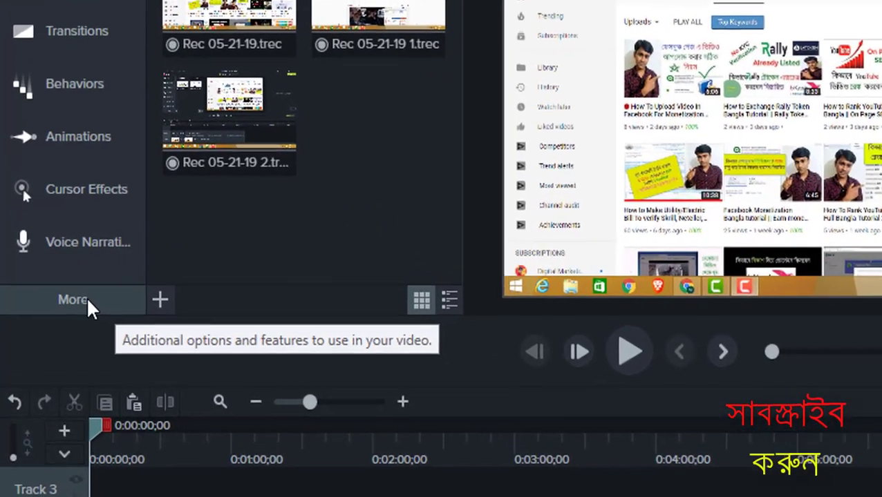
Try to apply the Noise Removal audio effect to the Rec 05-21-19 1 audio clip on Track 2.
click(88, 303)
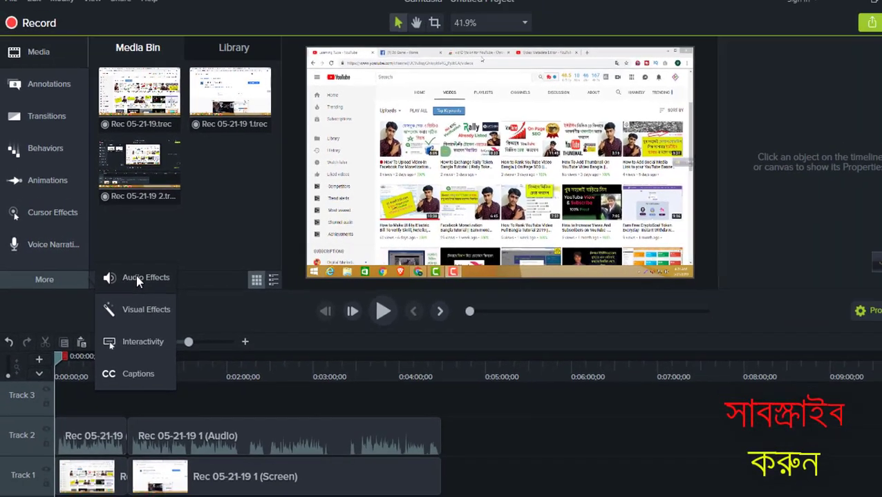
click(207, 299)
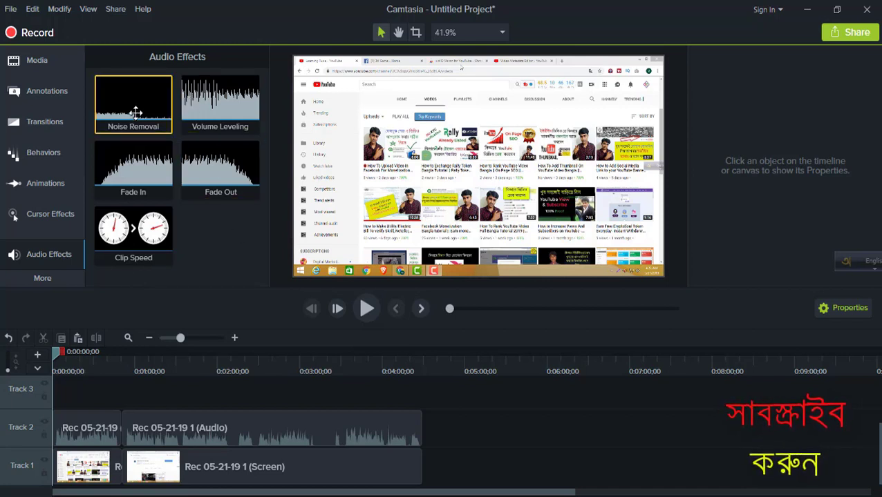
drag(130, 101, 191, 438)
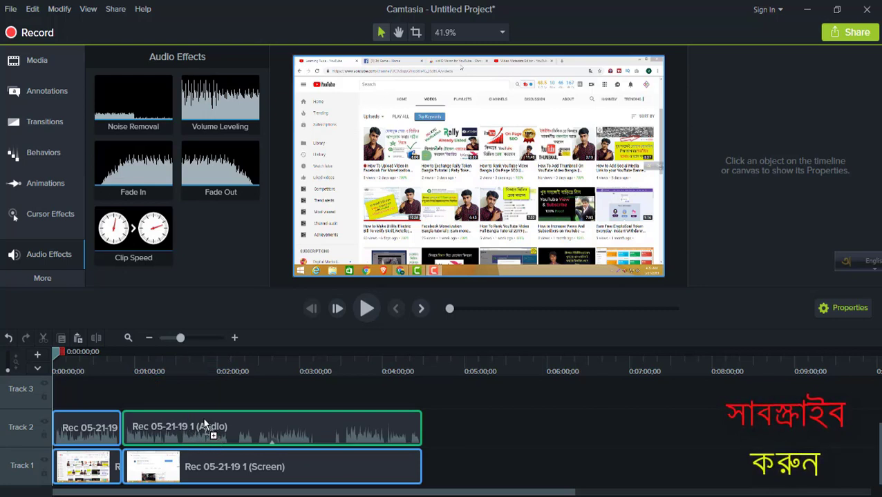
drag(207, 417, 244, 416)
drag(223, 424, 137, 100)
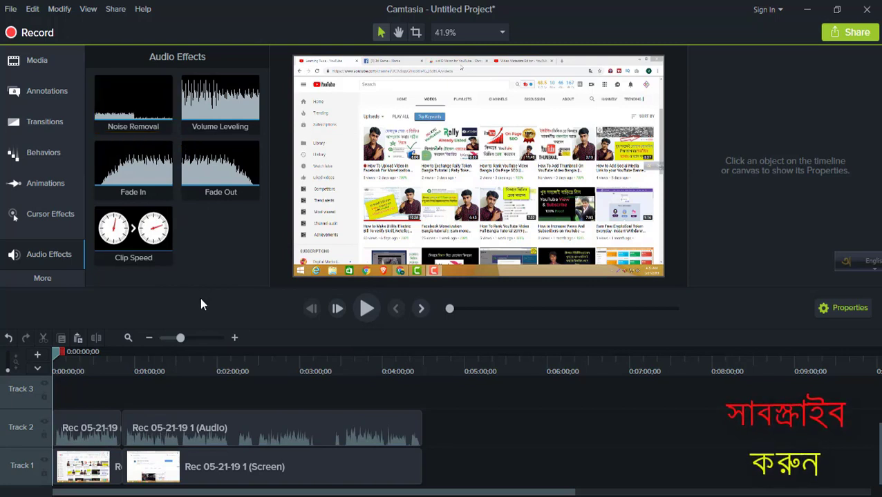
click(190, 424)
click(101, 423)
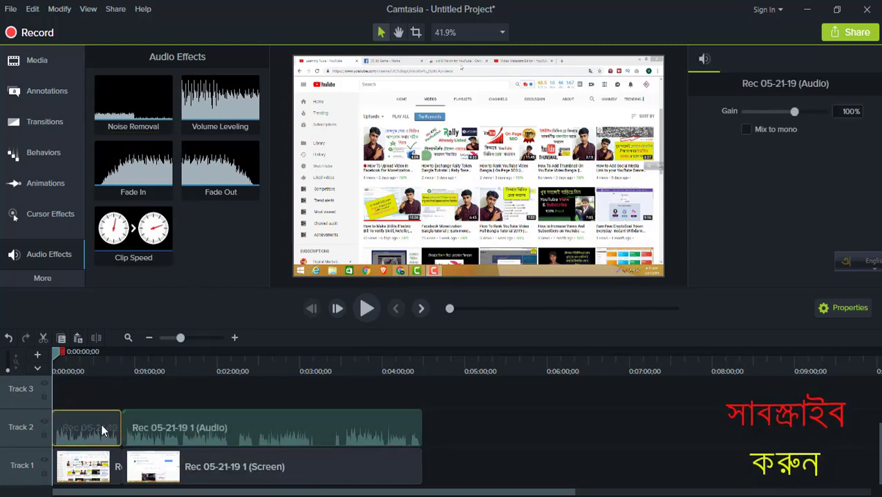
click(188, 426)
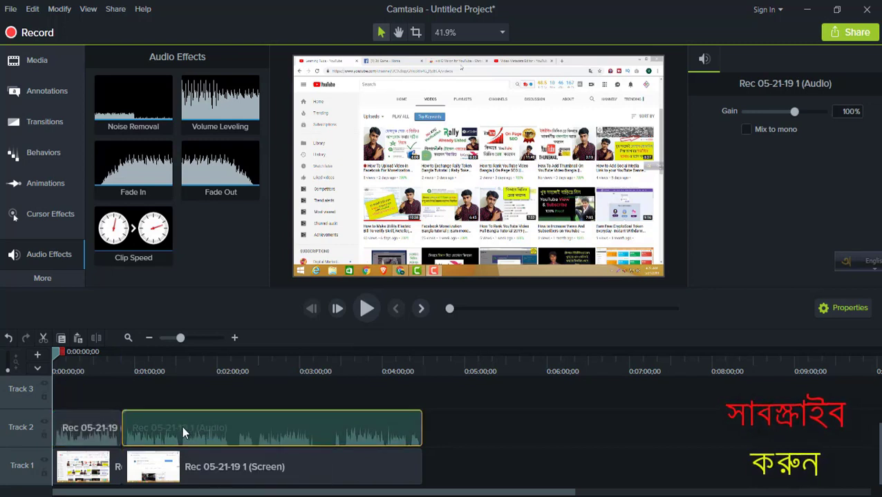
click(184, 390)
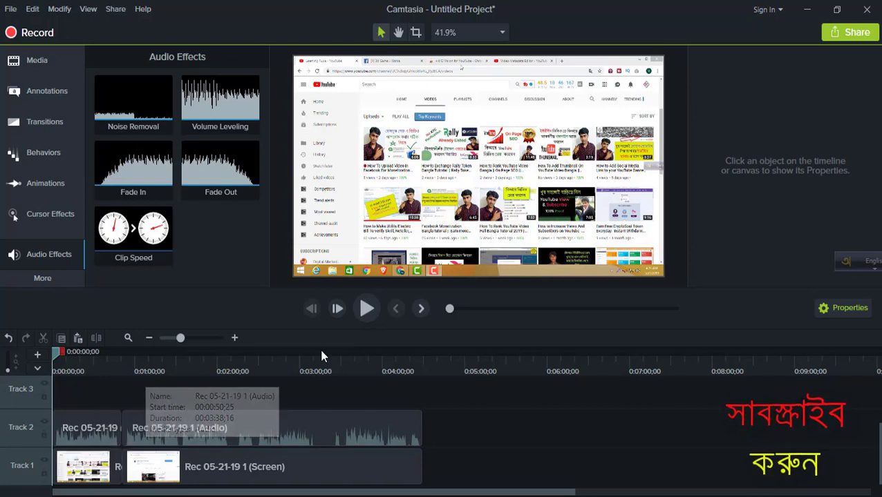
Play back the opening seconds of the timeline and place the playhead at 0:00:03;09, just before the first sound.
click(366, 309)
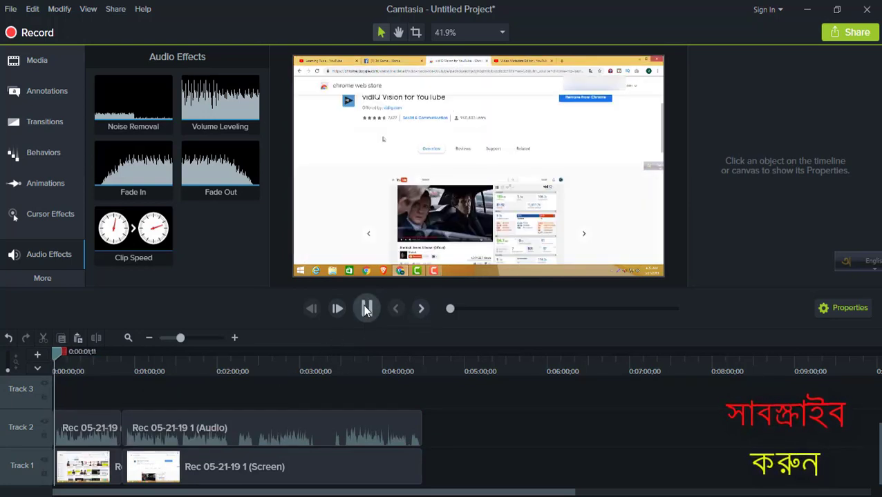
click(367, 309)
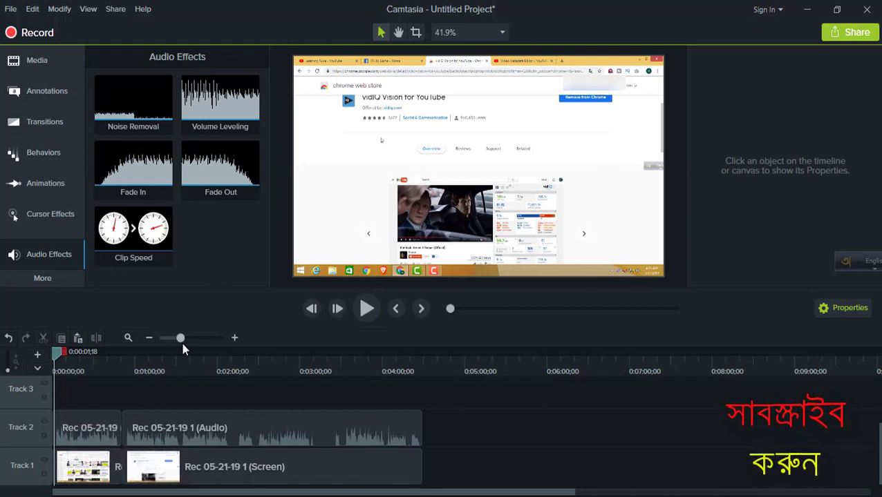
drag(181, 338, 201, 340)
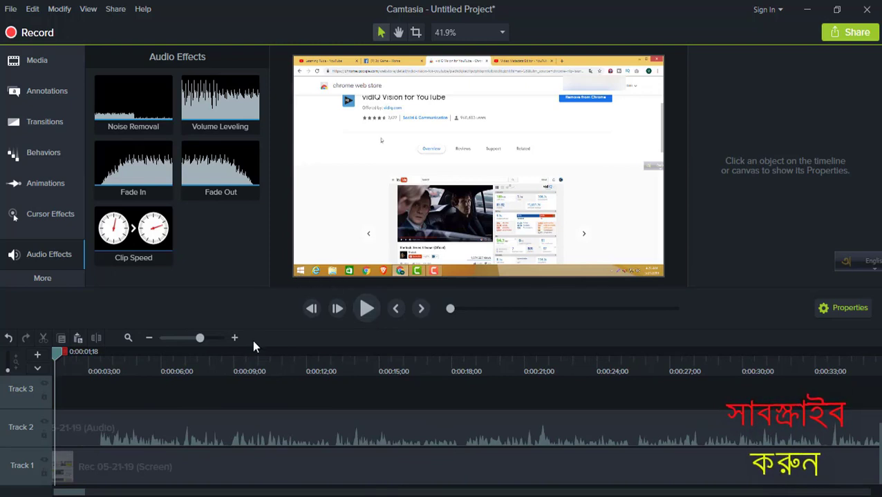
drag(78, 492, 57, 493)
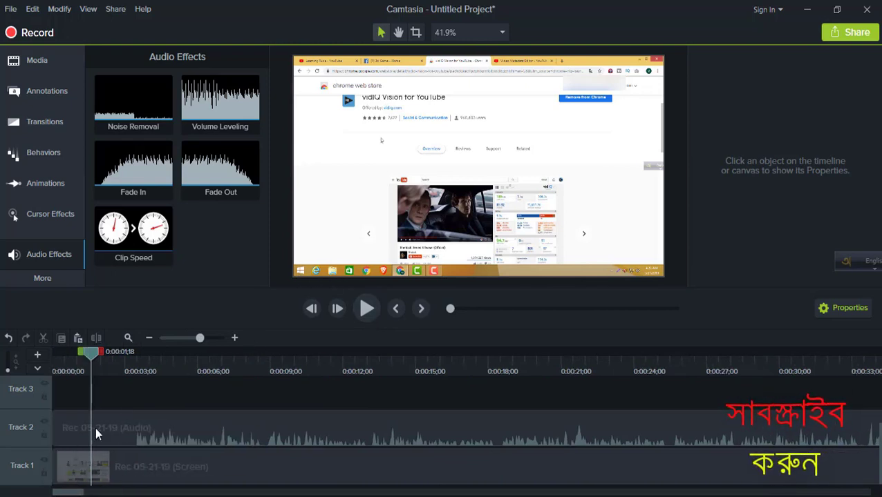
drag(92, 351, 63, 351)
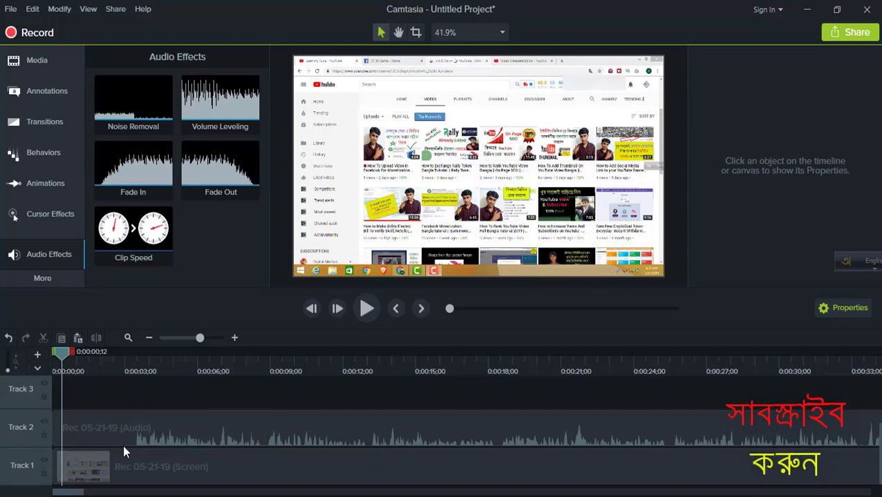
click(367, 309)
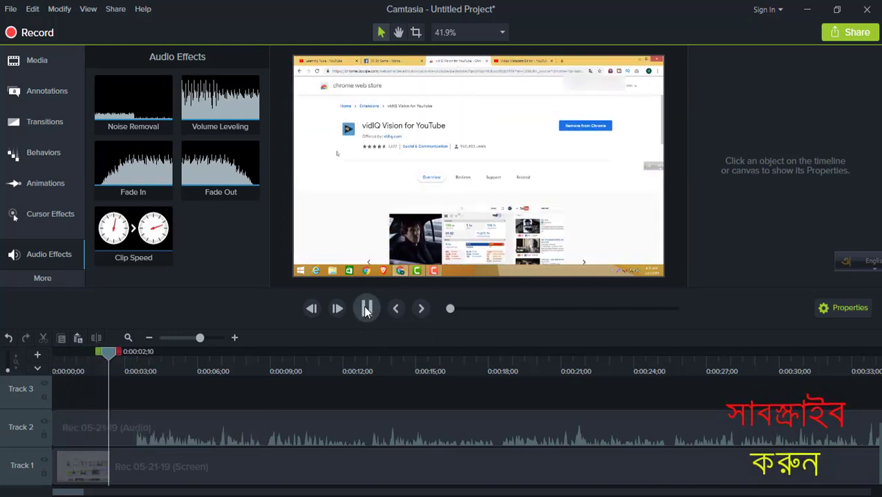
click(366, 309)
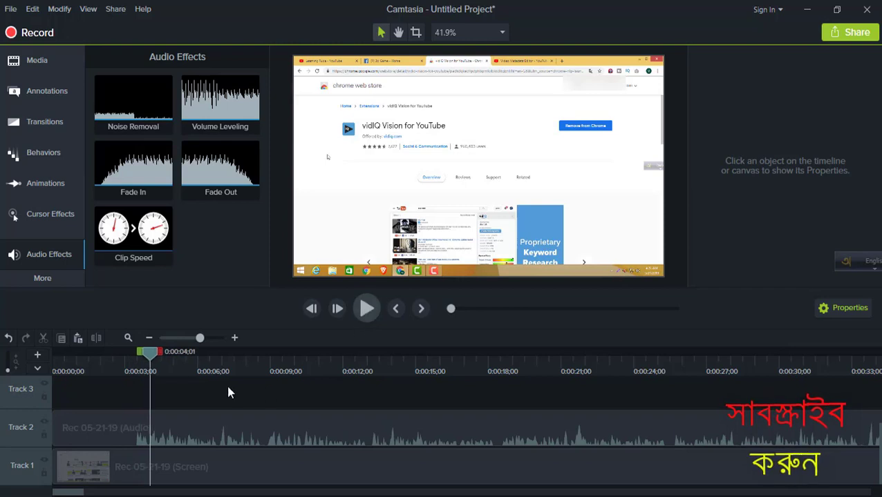
mouse_move(139, 354)
mouse_down()
mouse_move(50, 370)
mouse_move(135, 376)
mouse_move(125, 377)
mouse_move(154, 349)
mouse_up()
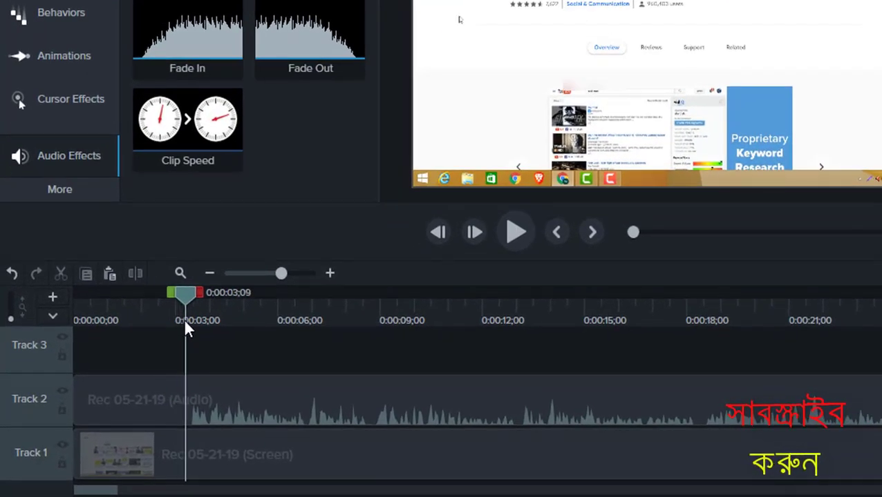
Split the Rec 05-21-19 audio clip on Track 2 at 0:00:03;12 and delete its silent opening part.
drag(186, 322, 188, 321)
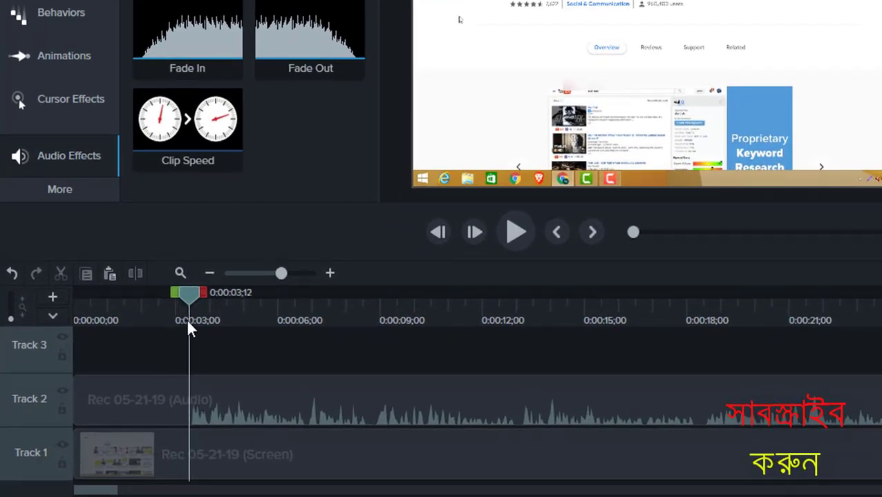
click(214, 406)
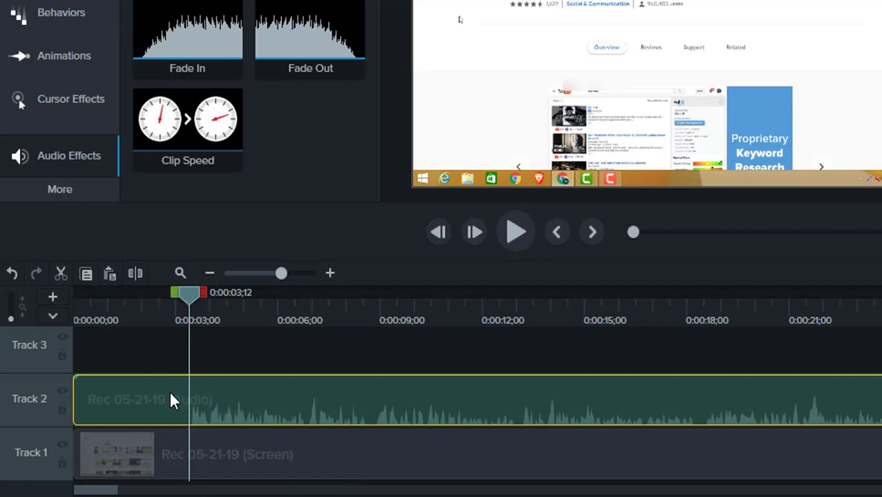
click(136, 274)
click(124, 402)
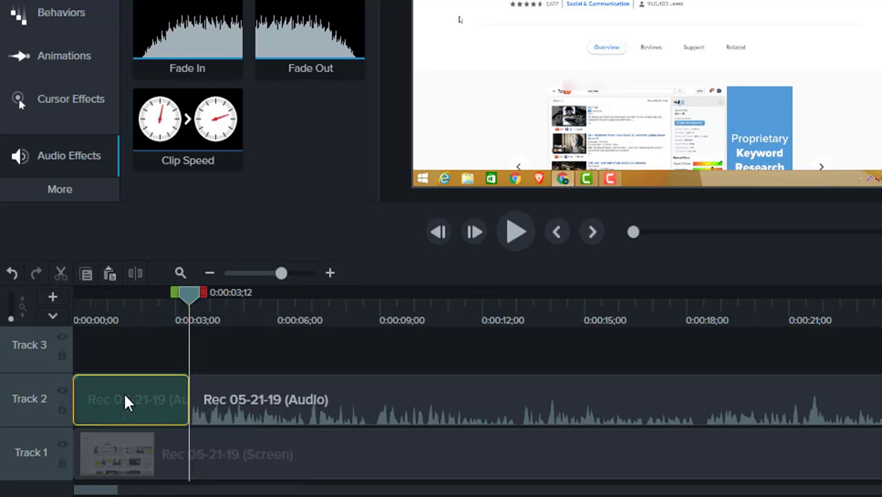
key(Delete)
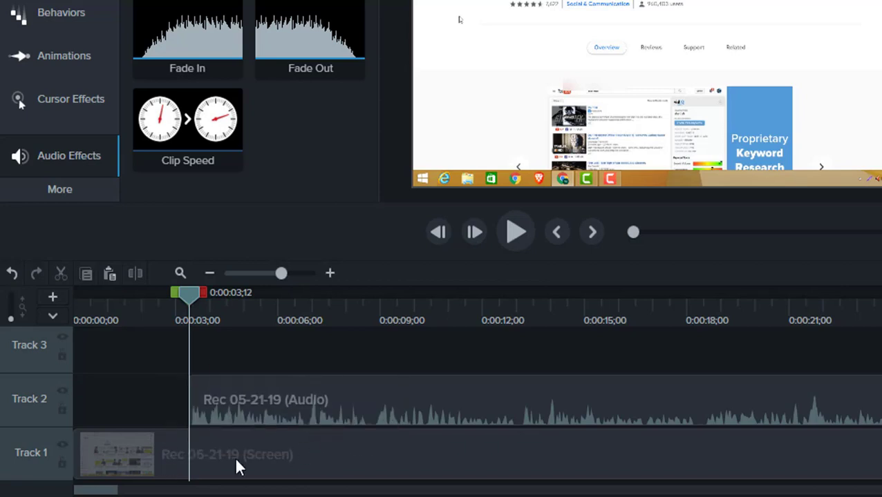
Split the Rec 05-21-19 screen clip on Track 1 at 0:00:03;12 and delete the part before the playhead.
click(170, 449)
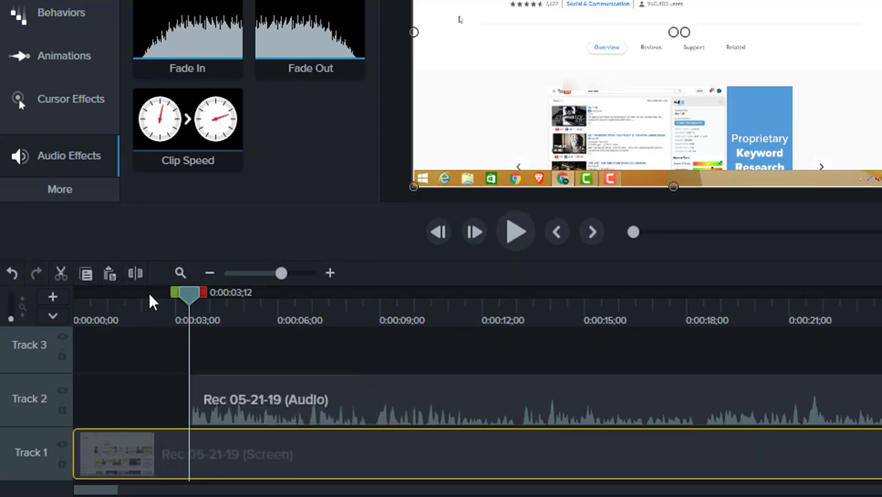
click(135, 272)
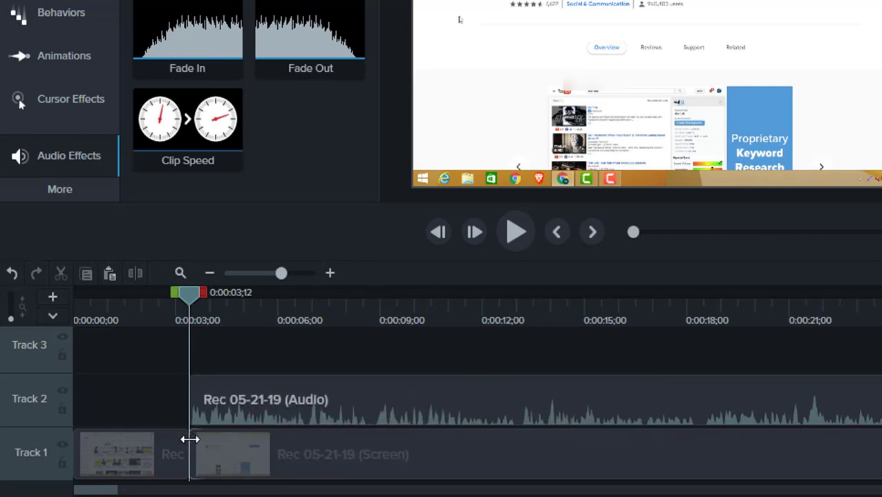
click(161, 440)
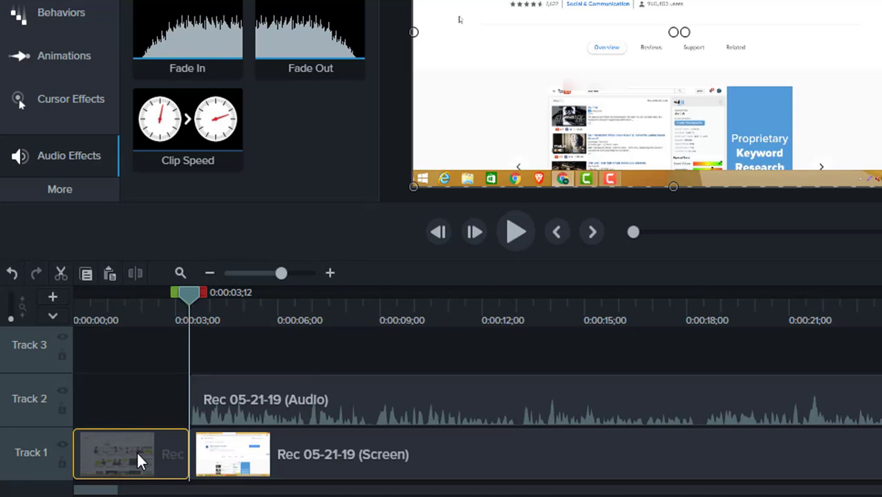
key(Delete)
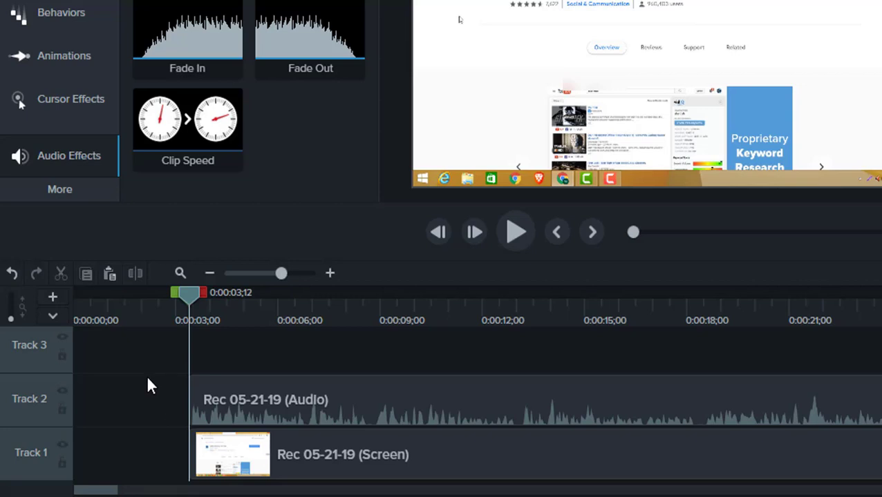
Move the trimmed Rec 05-21-19 audio and screen clips together to the timeline start and return the playhead to 0:00:00;00.
drag(186, 421, 252, 476)
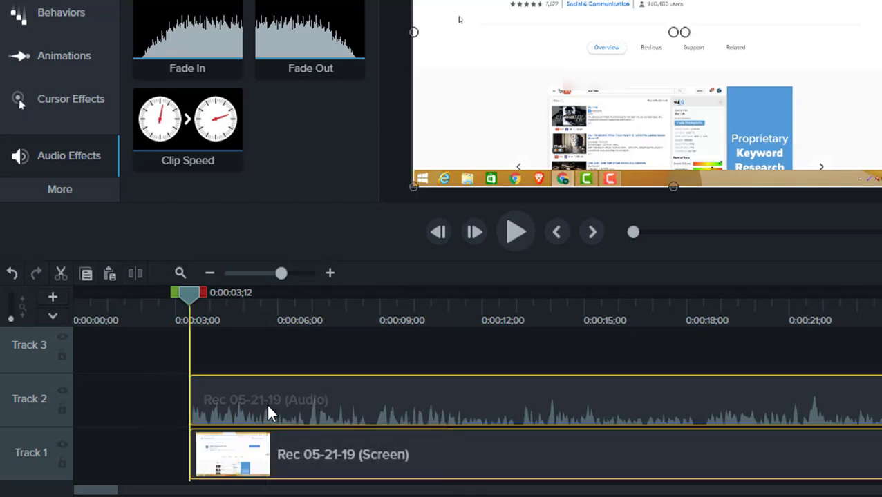
drag(266, 411, 145, 408)
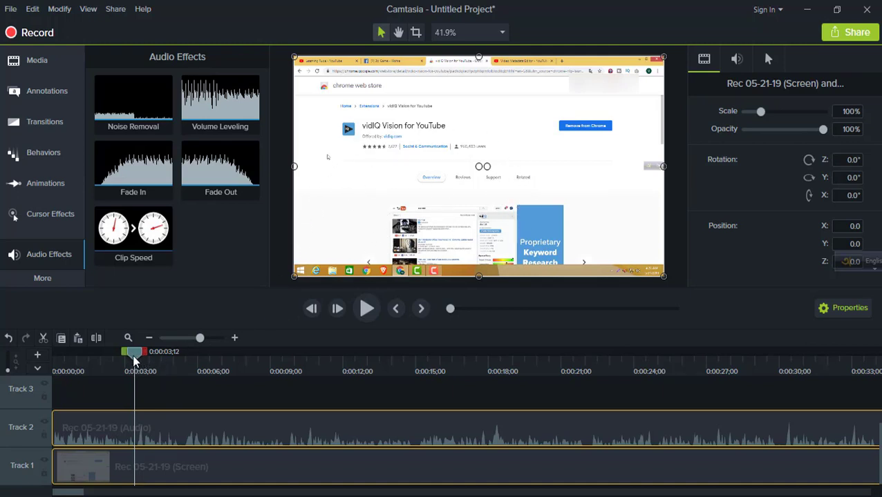
drag(135, 361, 53, 360)
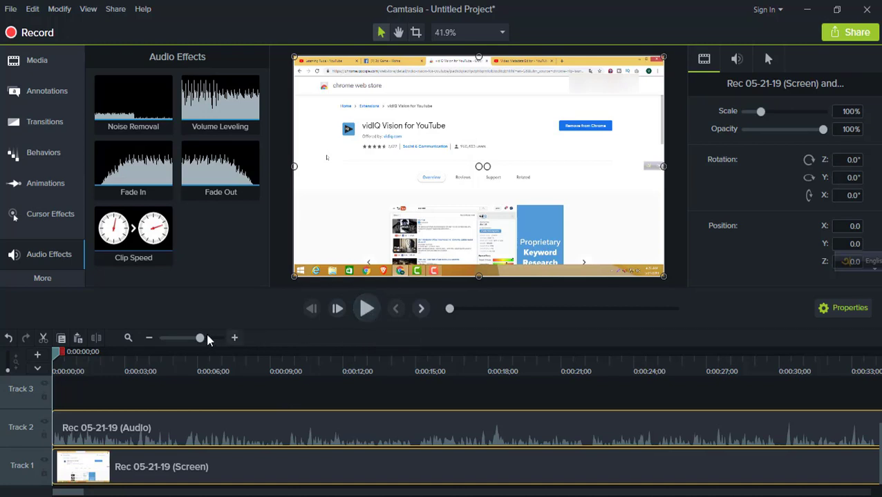
Fit the first two recordings in the timeline view, play back the trimmed opening and return the playhead to the start.
drag(199, 338, 194, 340)
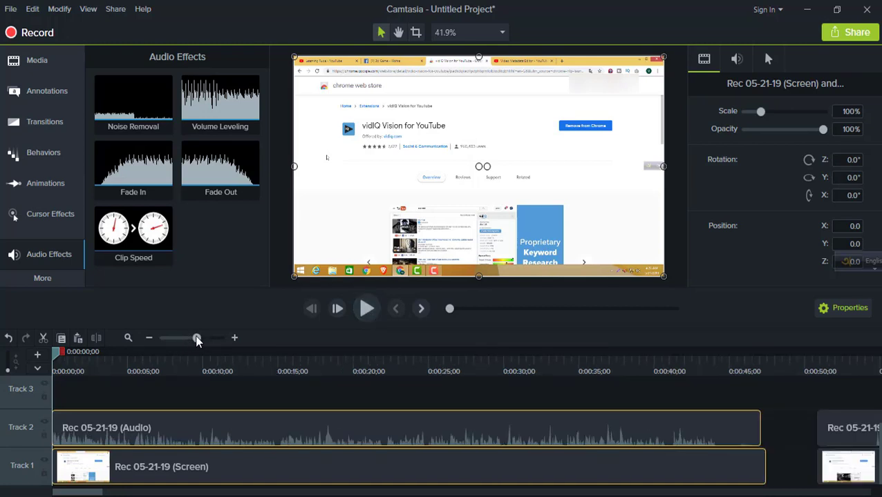
mouse_move(196, 341)
mouse_down()
mouse_move(174, 340)
mouse_move(190, 342)
mouse_up()
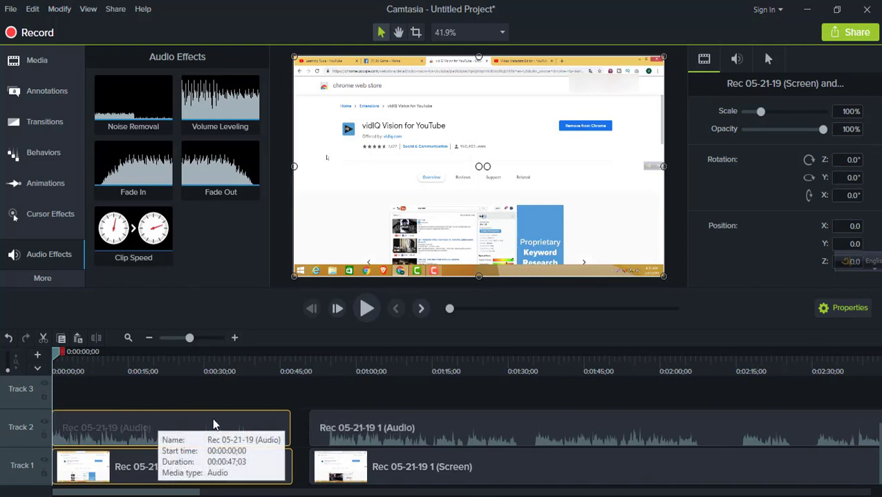
drag(194, 343, 196, 342)
mouse_move(62, 356)
mouse_down()
mouse_move(108, 354)
mouse_move(62, 355)
mouse_up()
drag(196, 341, 174, 341)
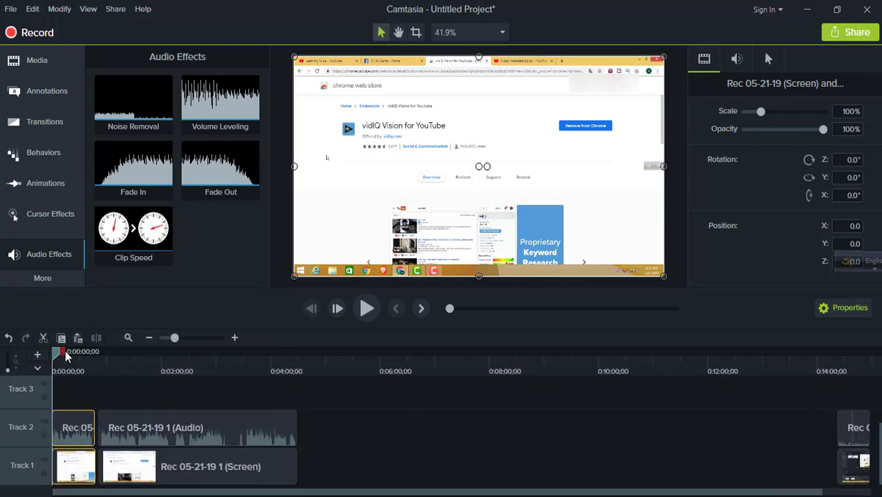
drag(62, 356, 61, 356)
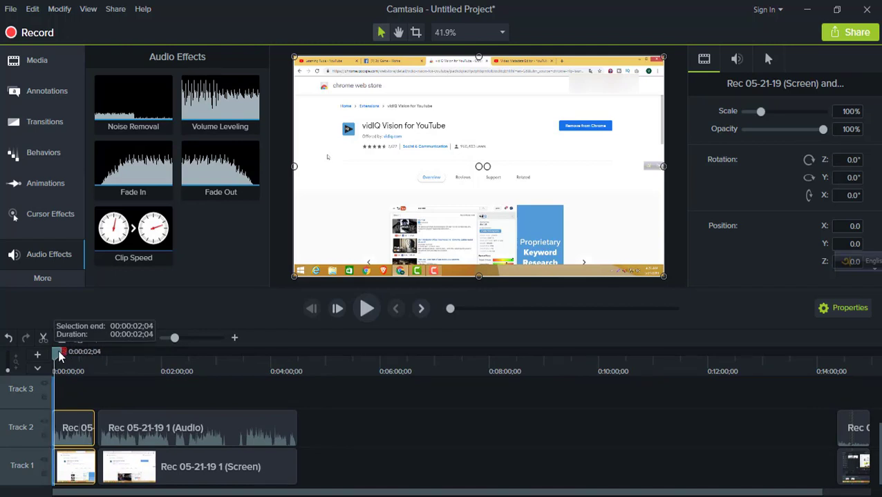
drag(174, 341, 185, 341)
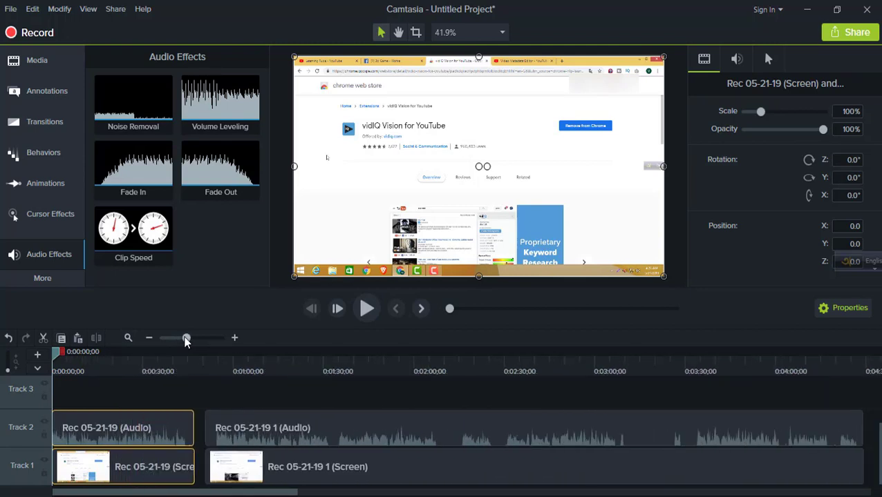
click(366, 310)
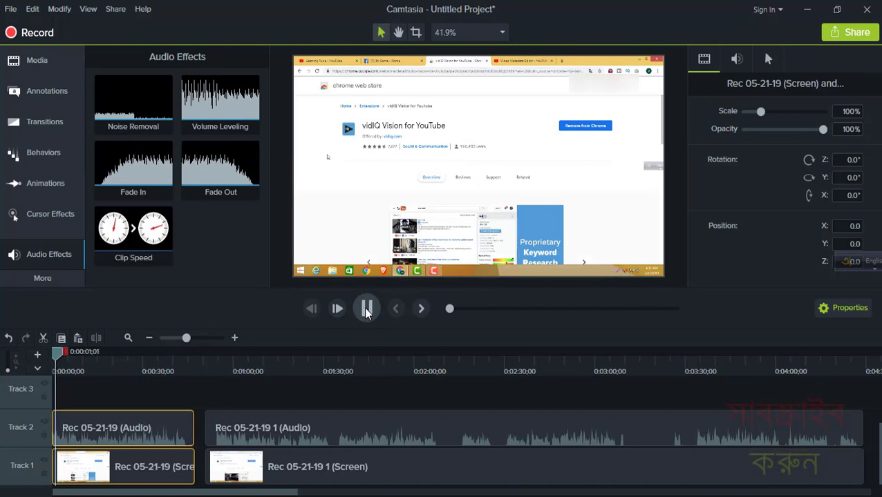
click(366, 310)
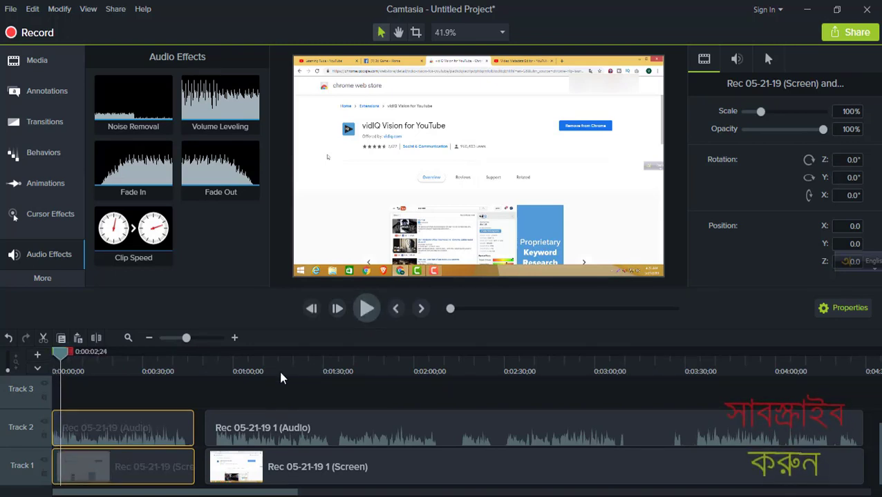
drag(62, 354, 46, 360)
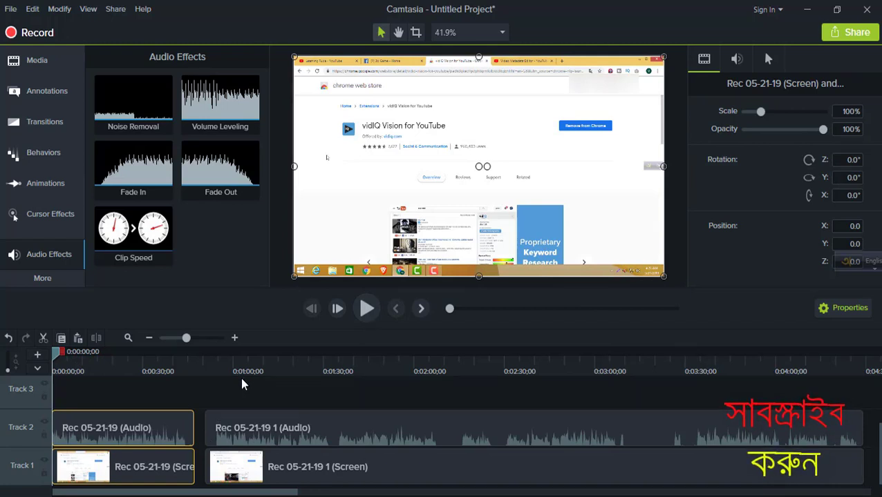
Crop the lower edge of the Rec 05-21-19 screen clip on the canvas to cut off the Windows taskbar.
click(279, 212)
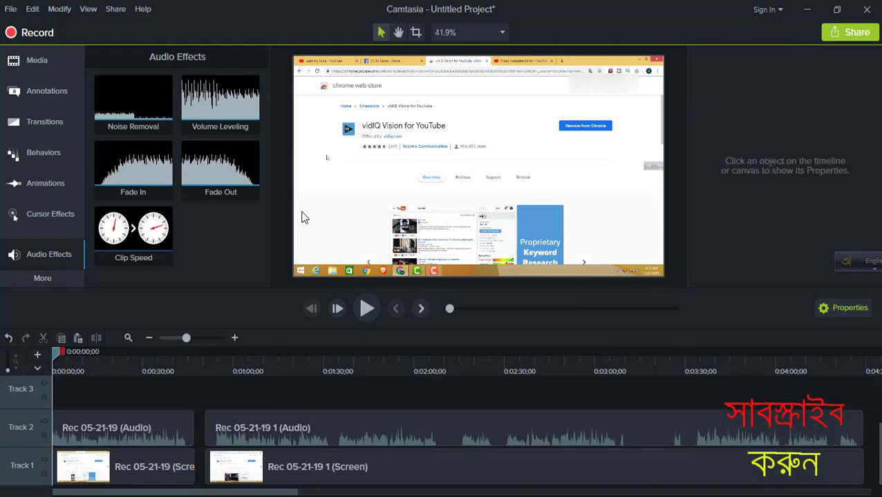
click(347, 216)
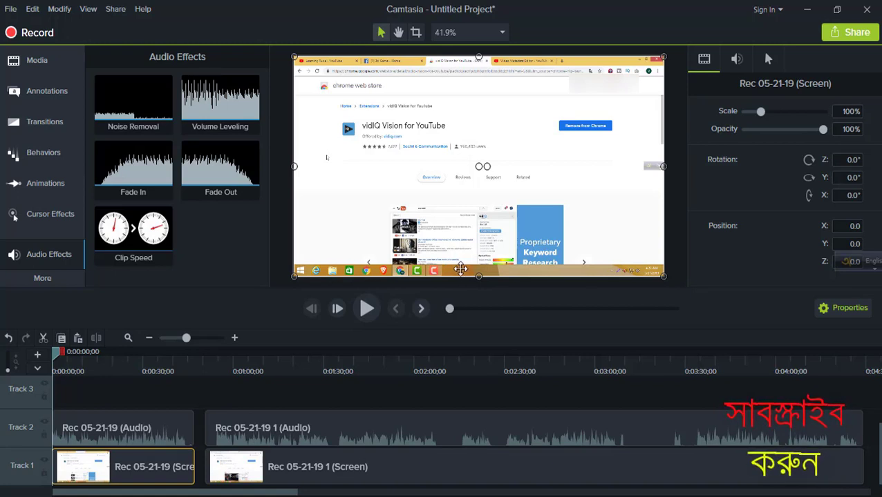
click(281, 195)
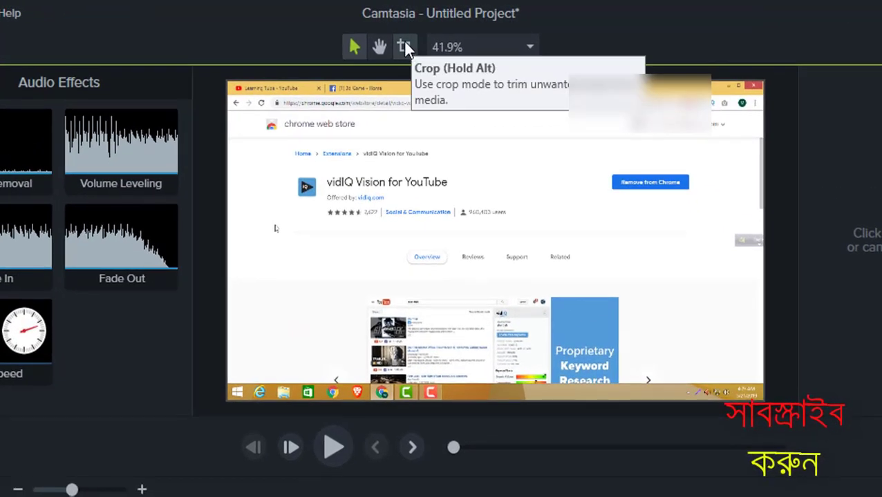
click(405, 45)
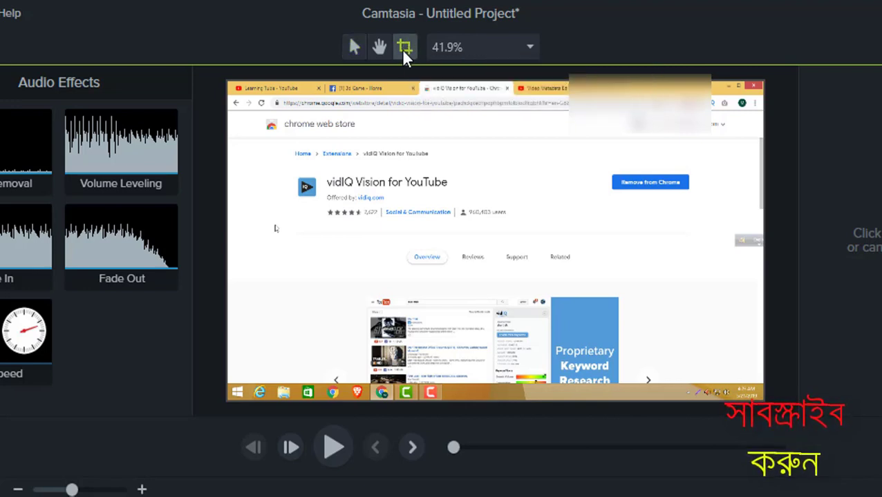
click(447, 345)
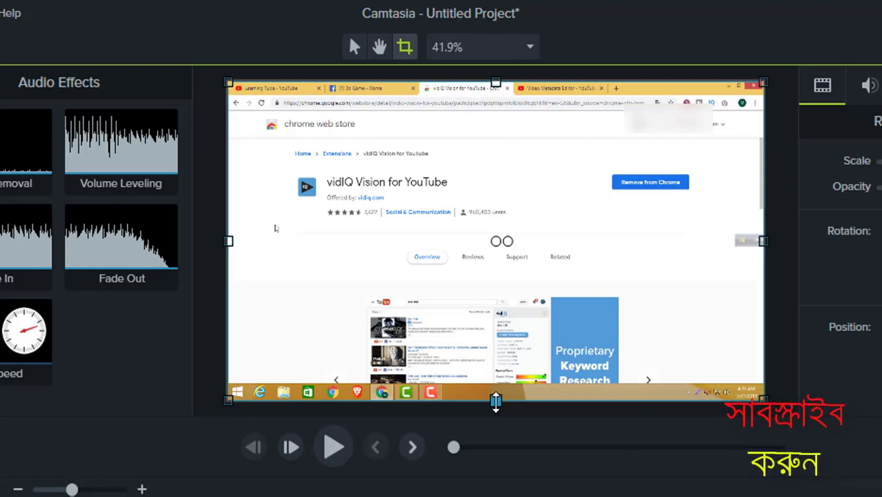
drag(496, 398, 490, 386)
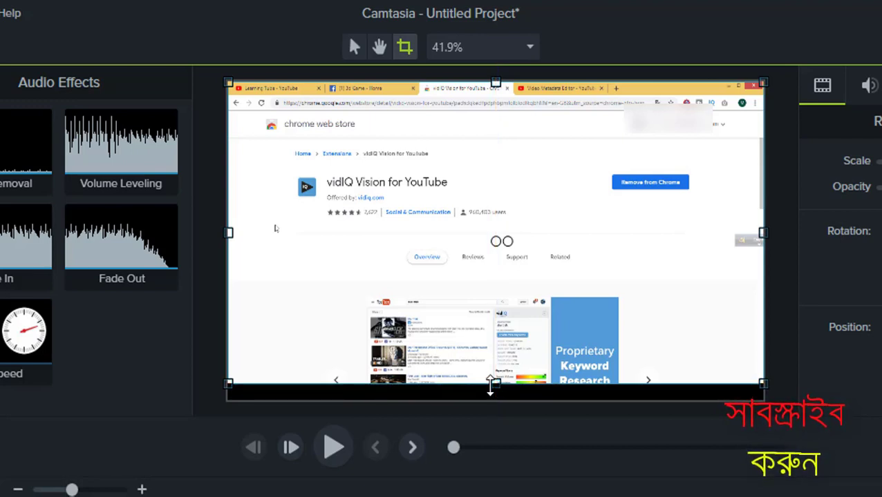
click(349, 44)
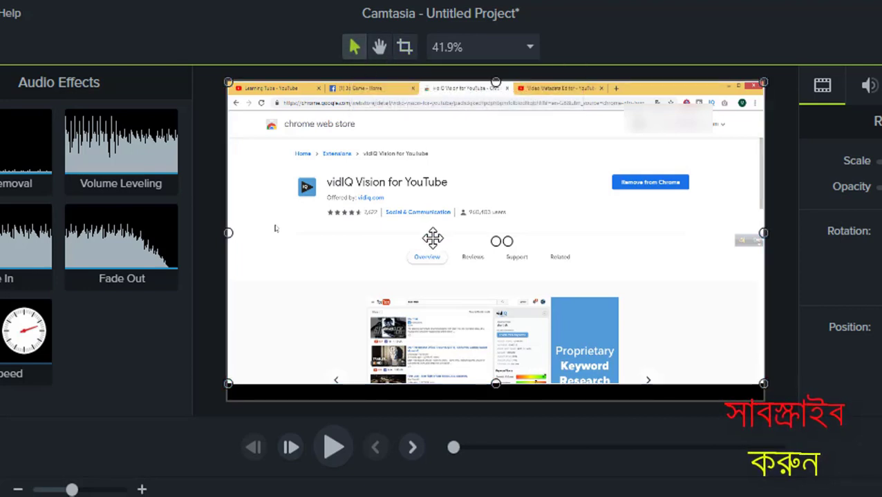
click(212, 266)
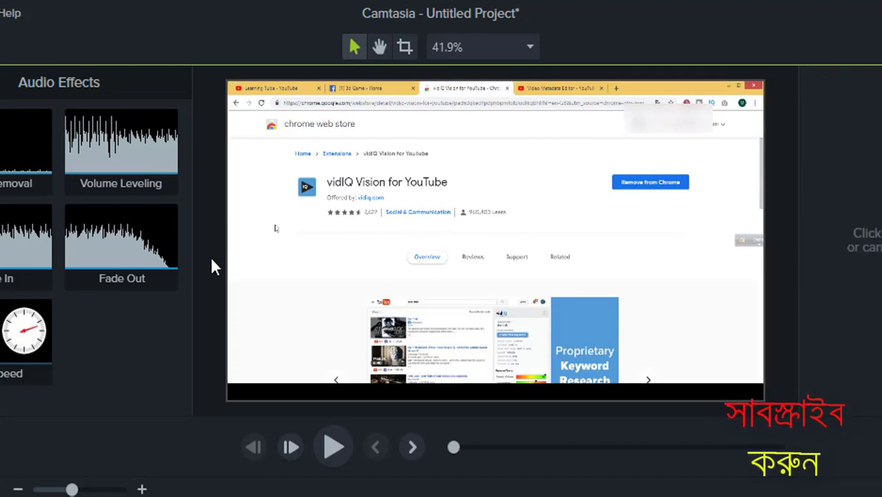
Stretch the cropped Rec 05-21-19 screen clip downward to fill the black strip at the bottom of the canvas.
click(387, 283)
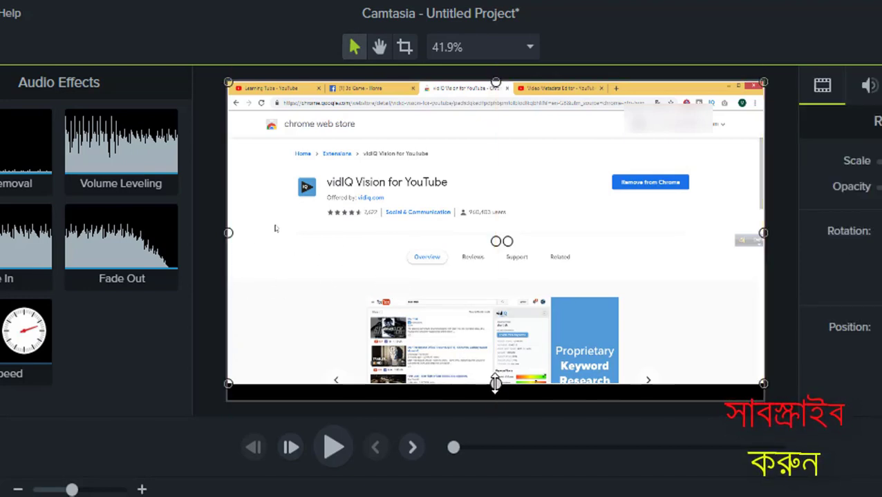
drag(495, 385, 493, 395)
click(207, 340)
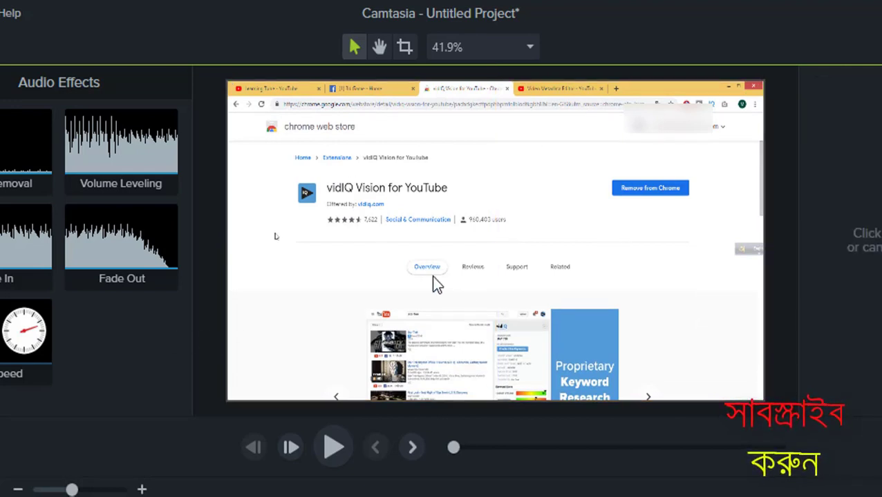
Play back the opening seconds and check the cropped Rec 05-21-19 screen clip at 0:00:40;24.
click(330, 445)
click(327, 445)
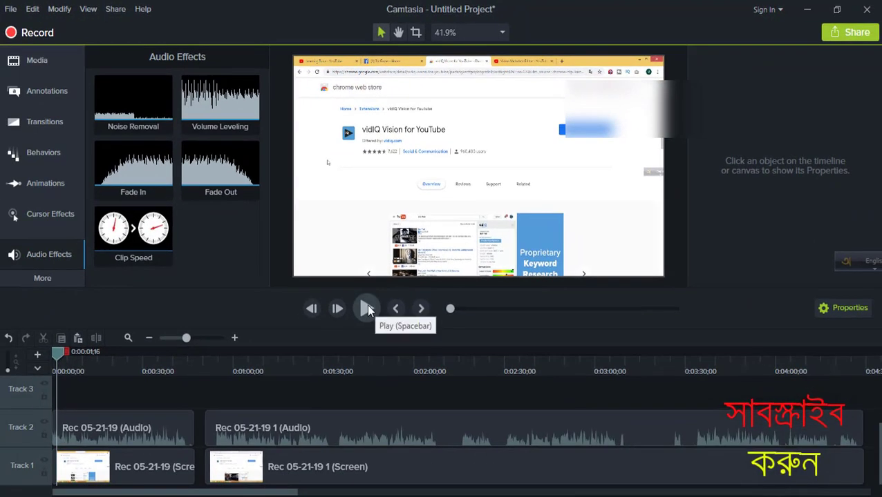
click(367, 309)
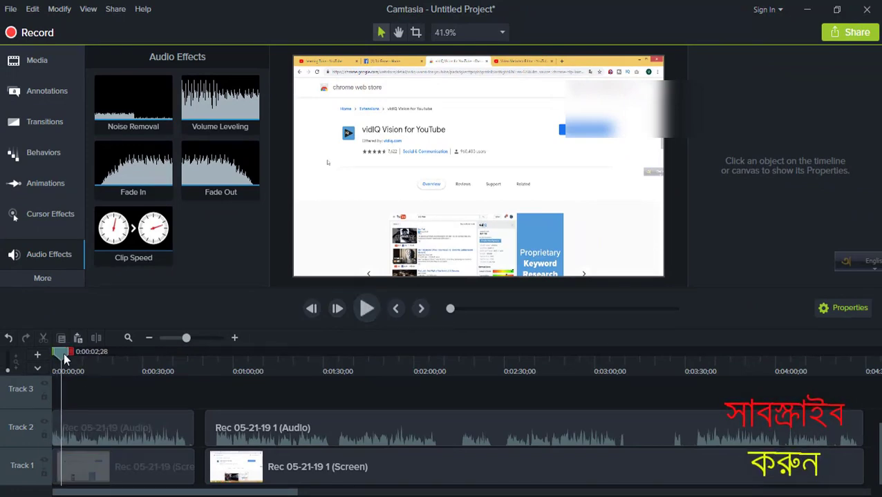
drag(61, 356, 175, 366)
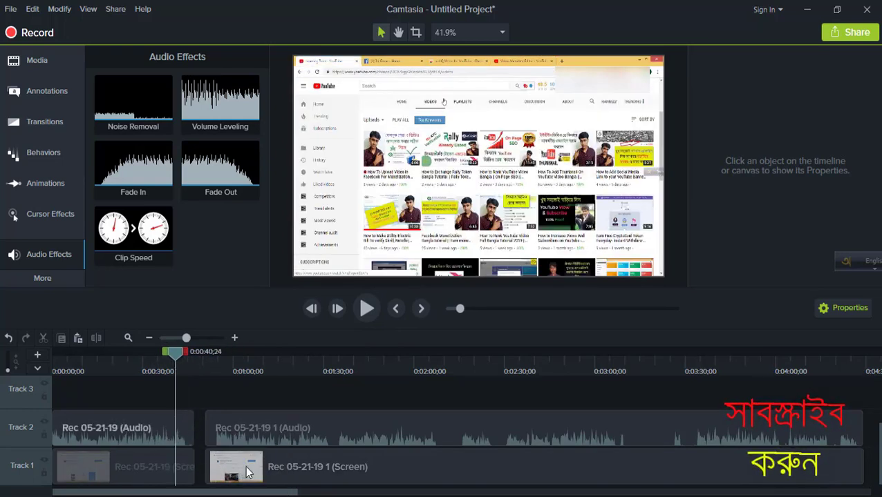
click(107, 470)
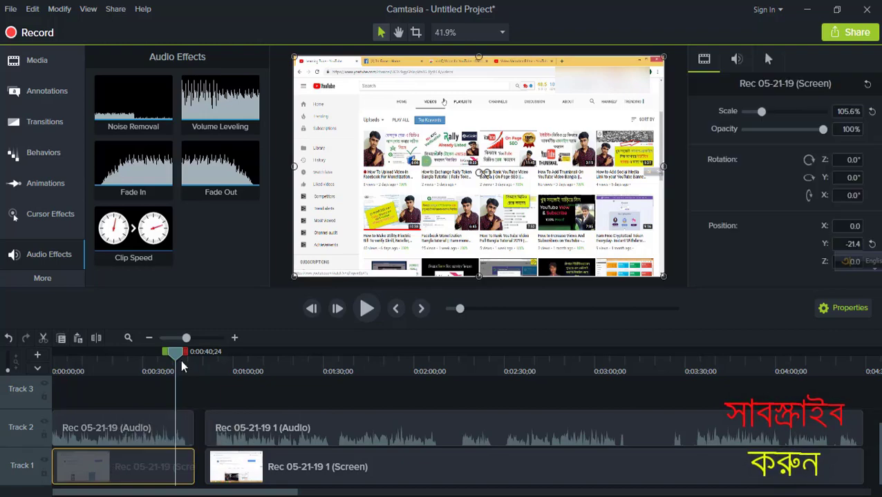
Check the Rec 05-21-19 1 recording at 0:01:35;20, looking at its audio and screen clips in turn.
drag(176, 356, 341, 393)
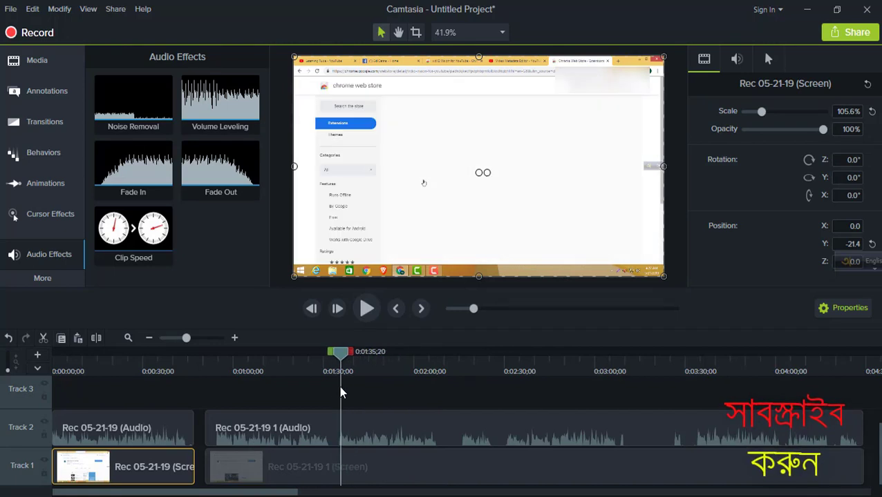
click(322, 435)
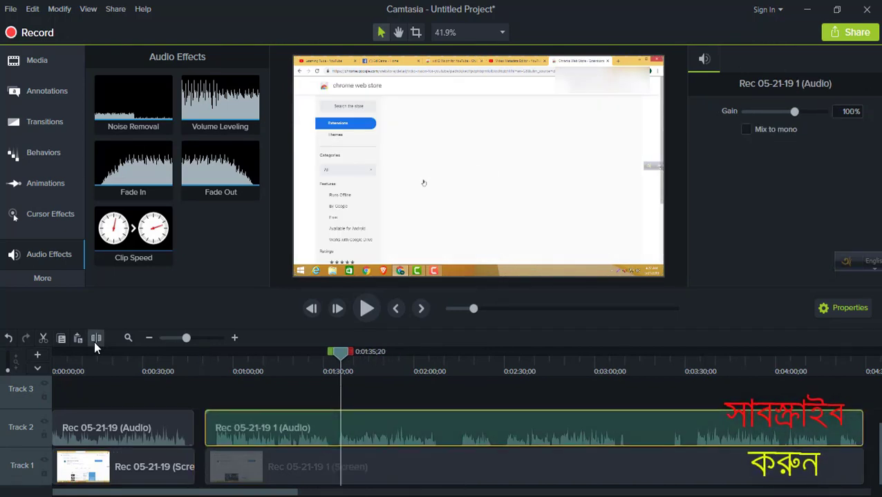
click(299, 467)
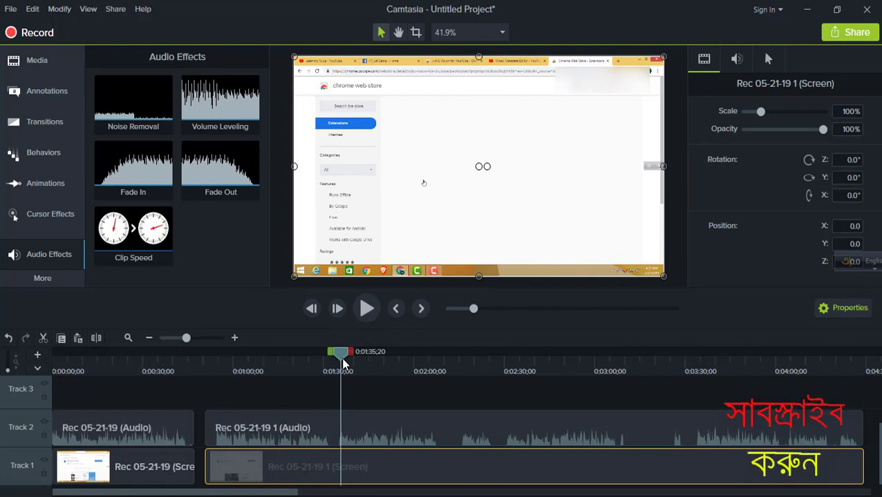
Add the Learning tube intro from the Library to the timeline at 0:00:47;07, where the first recording ends.
drag(343, 359, 197, 359)
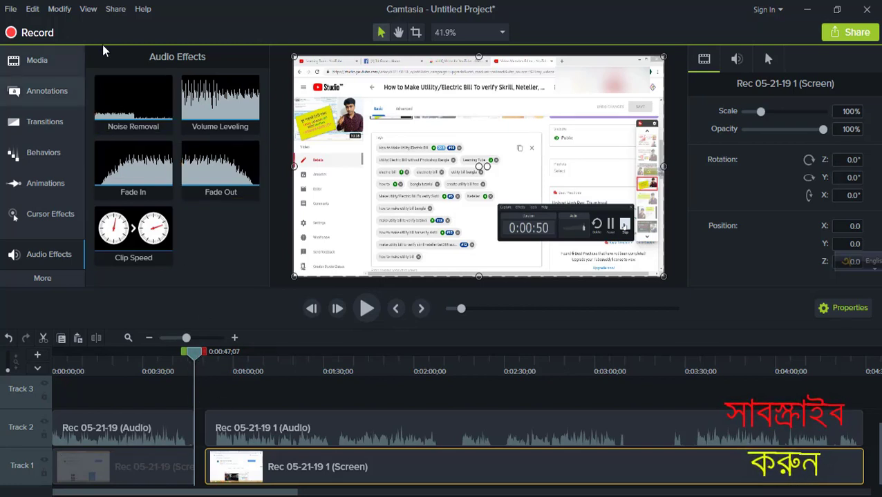
click(35, 61)
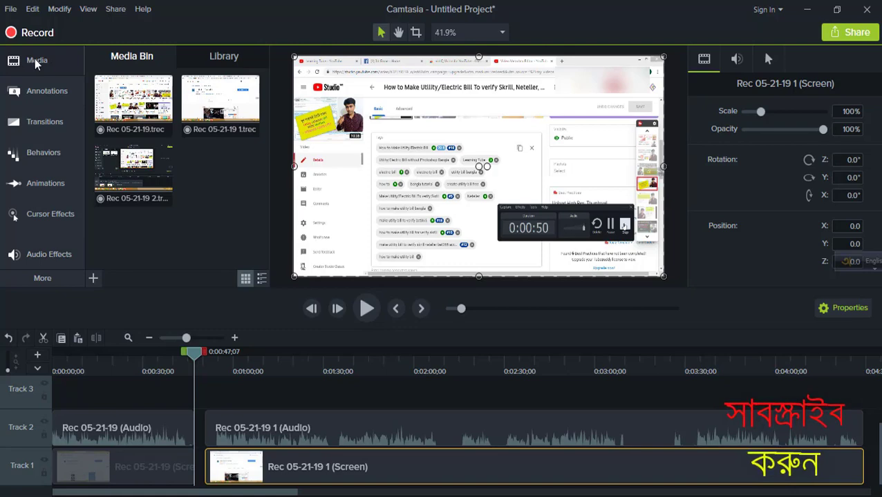
click(224, 58)
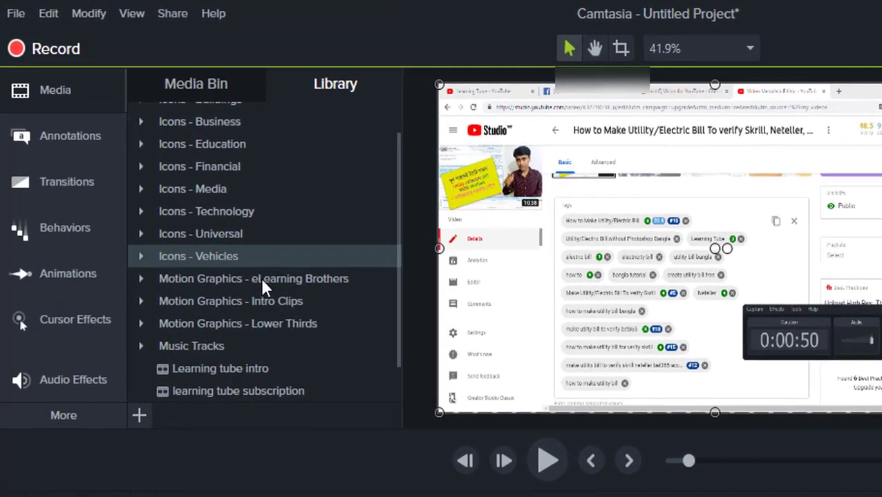
scroll(173, 190, up, 2)
scroll(255, 170, down, 2)
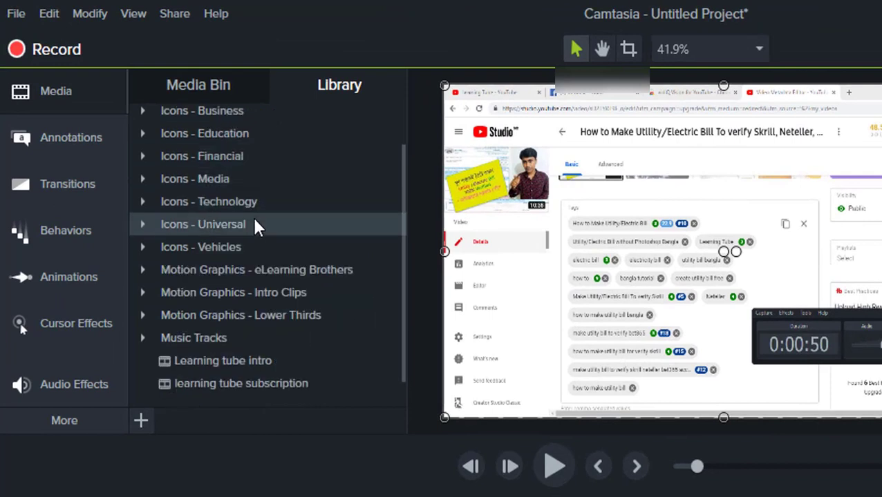
scroll(257, 228, up, 2)
scroll(261, 210, down, 2)
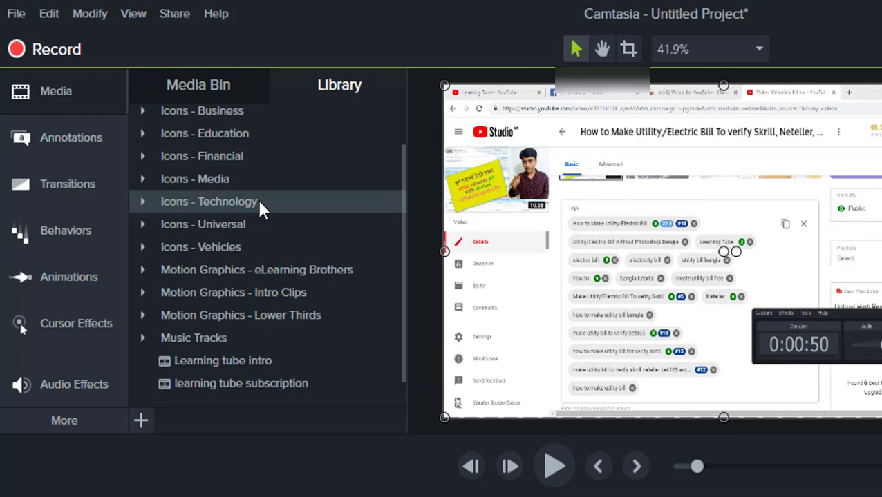
scroll(305, 238, down, 1)
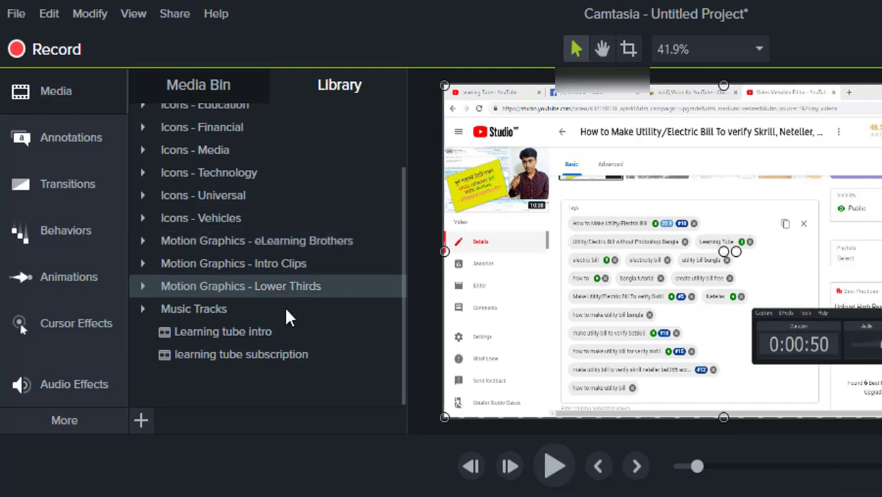
right_click(248, 338)
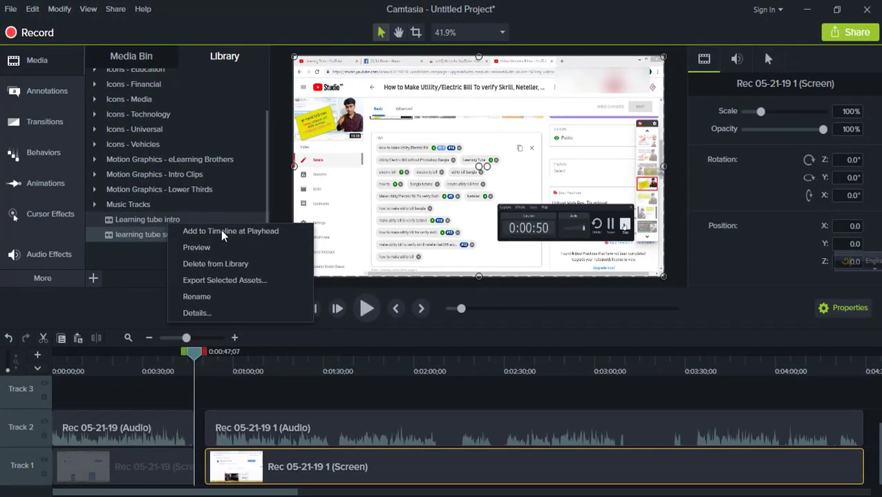
click(222, 231)
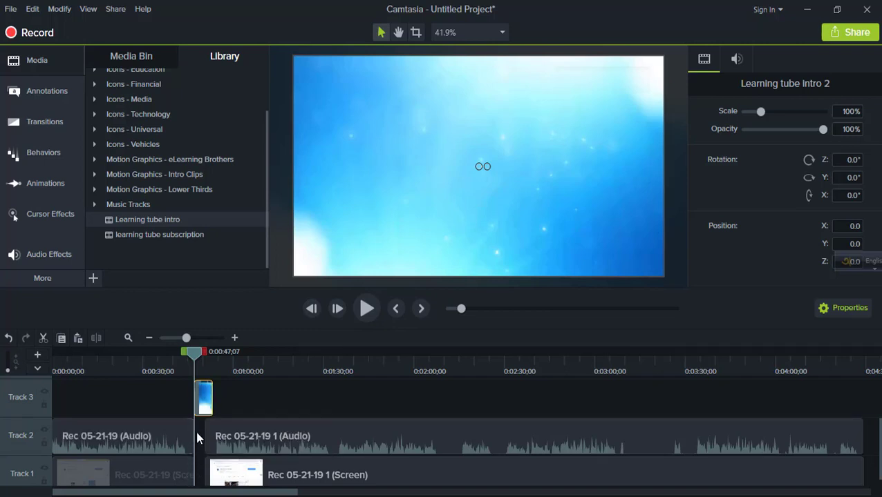
Move the intro clip from Track 3 to Track 1 between the two recordings, shifting the second recording later.
drag(200, 425, 240, 472)
drag(224, 436, 204, 470)
click(201, 396)
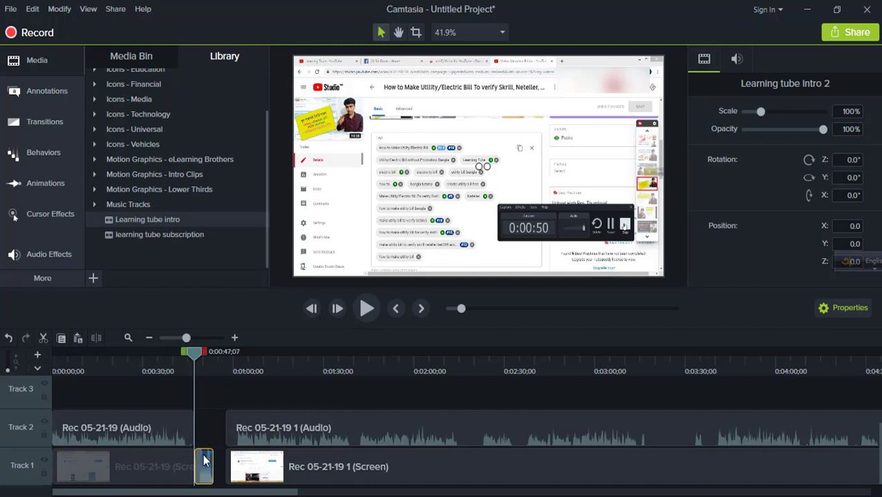
click(208, 396)
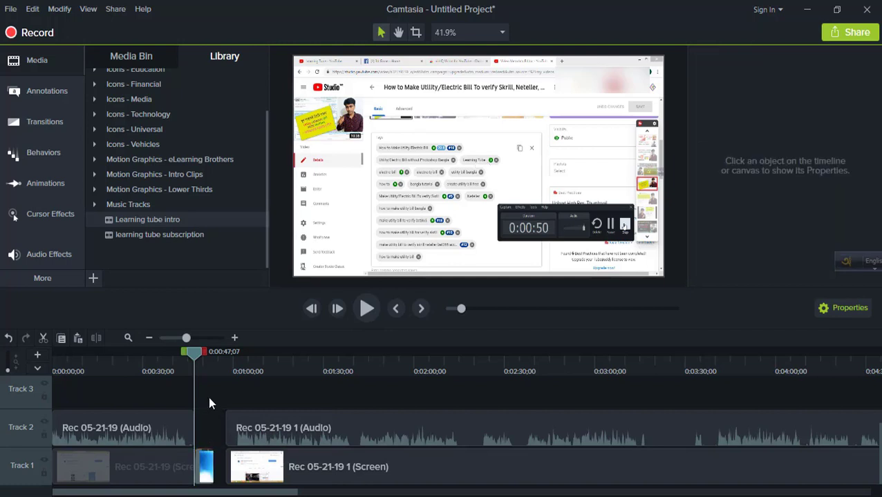
Separate the audio and video of the intro clip on Track 1.
click(202, 466)
right_click(203, 466)
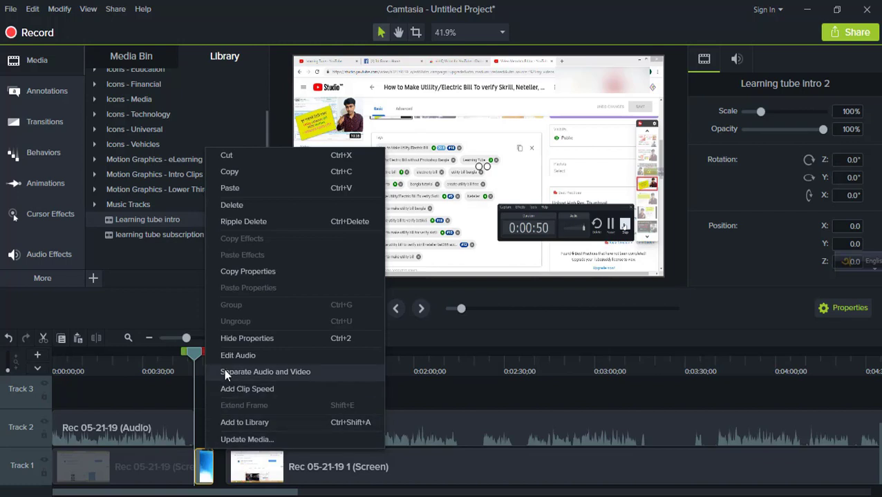
click(304, 372)
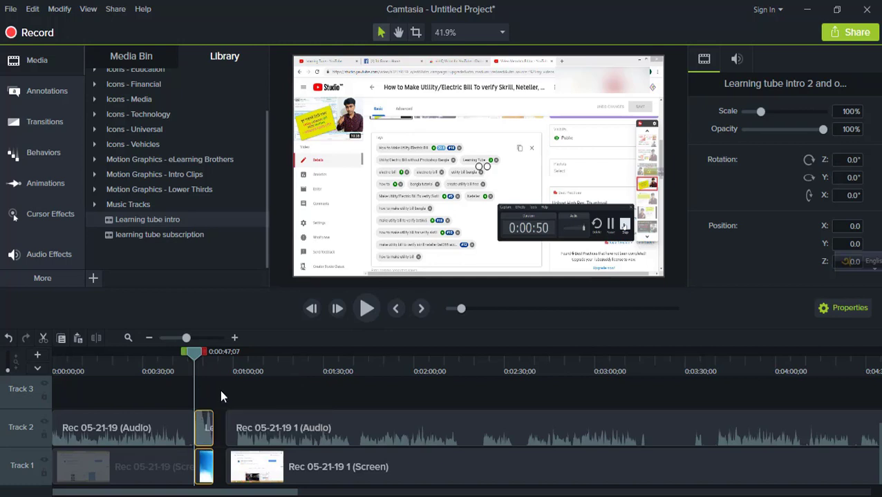
Move the Rec 05-21-19 1 audio and screen clips up against the intro, and play back the transition from 0:00:41;26.
drag(221, 392, 278, 476)
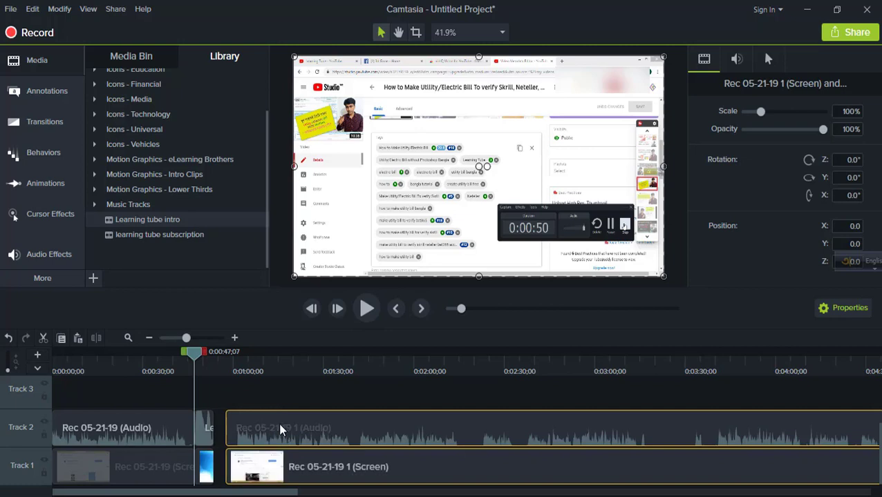
drag(279, 430, 178, 352)
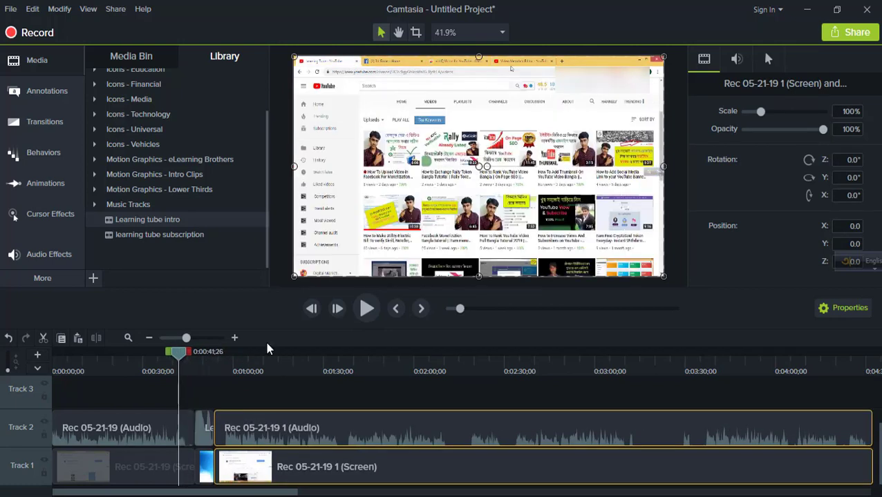
click(366, 310)
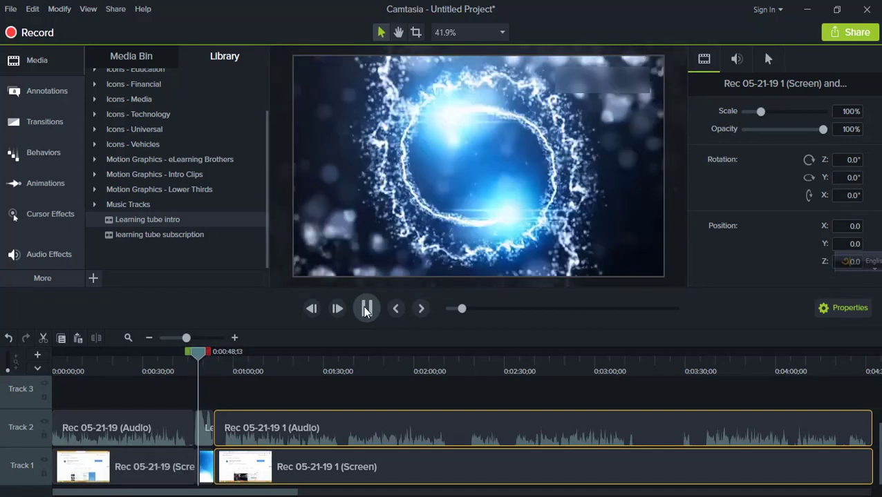
click(366, 310)
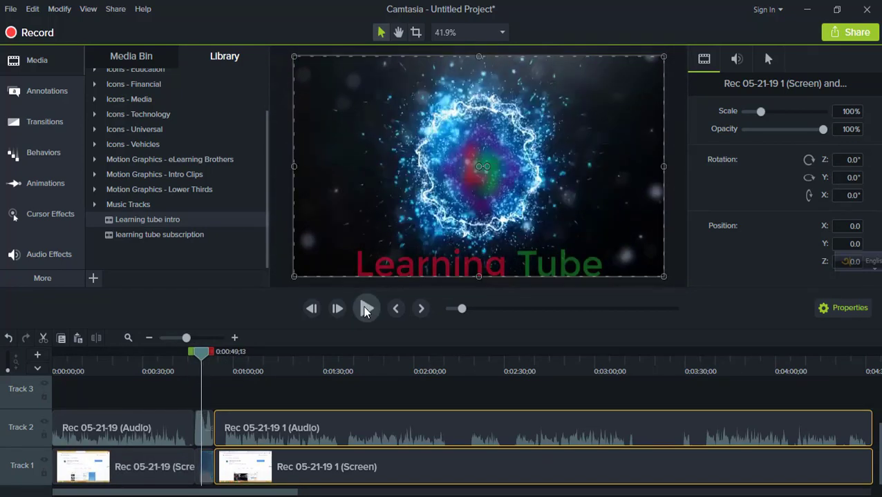
Crop the lower edge of the Rec 05-21-19 1 screen clip at 0:01:05;24 to cut off the Windows taskbar.
drag(202, 360, 250, 362)
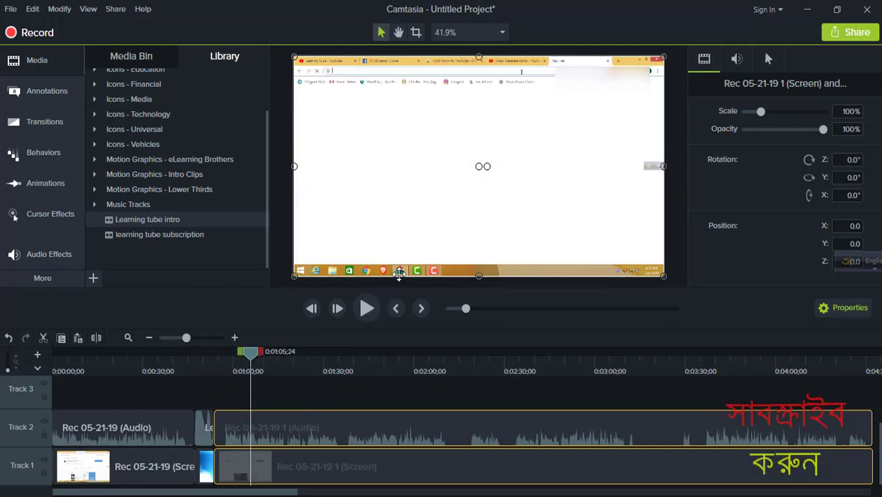
click(284, 260)
click(423, 216)
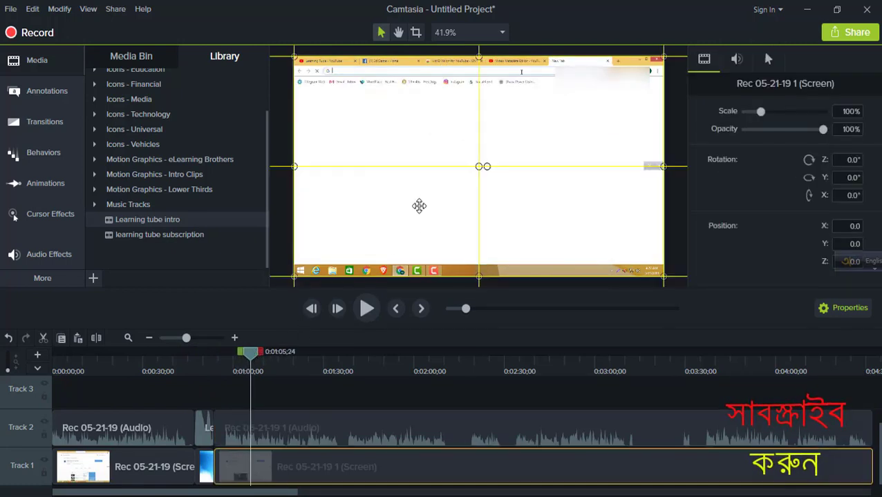
click(416, 32)
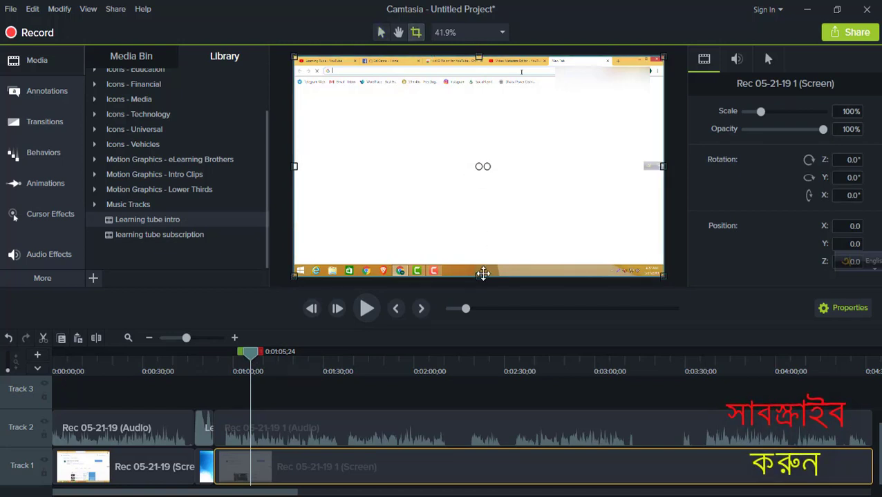
mouse_move(478, 275)
mouse_down()
mouse_move(477, 263)
mouse_move(479, 276)
mouse_up()
Enlarge the cropped Rec 05-21-19 1 screen clip to 105.9% so it fills the canvas, and deselect it.
click(381, 32)
click(281, 207)
click(338, 195)
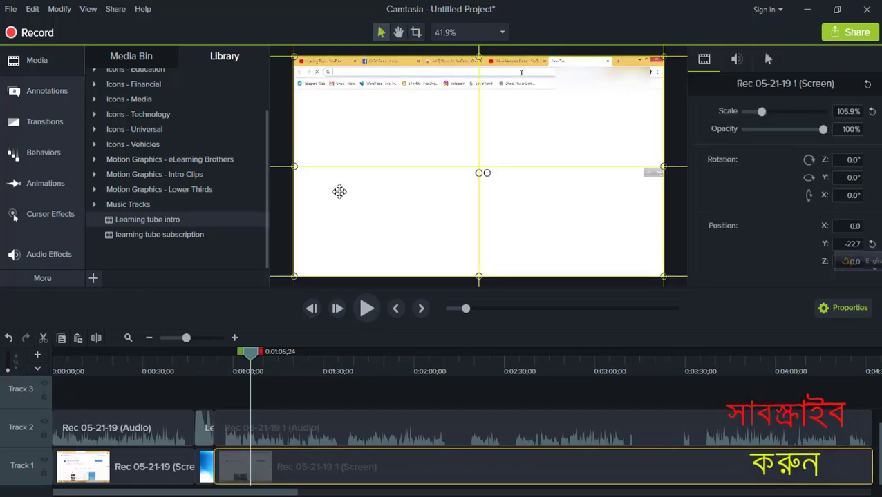
click(285, 197)
click(425, 187)
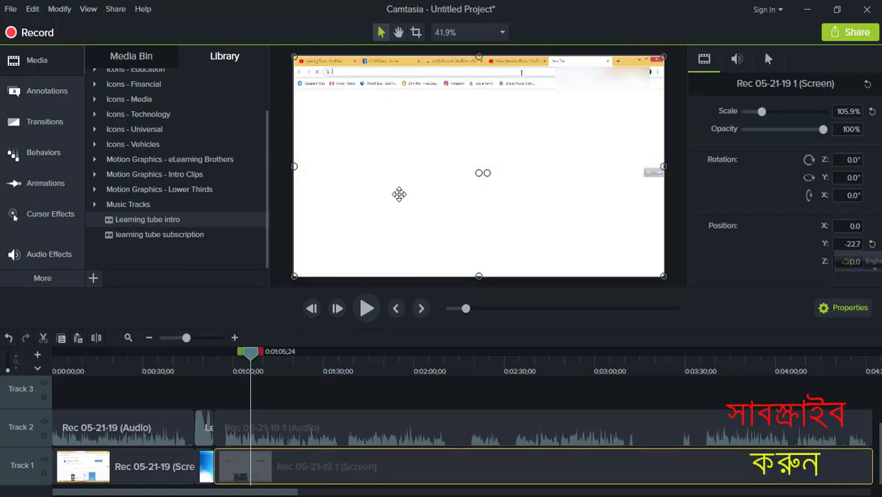
click(282, 192)
click(391, 192)
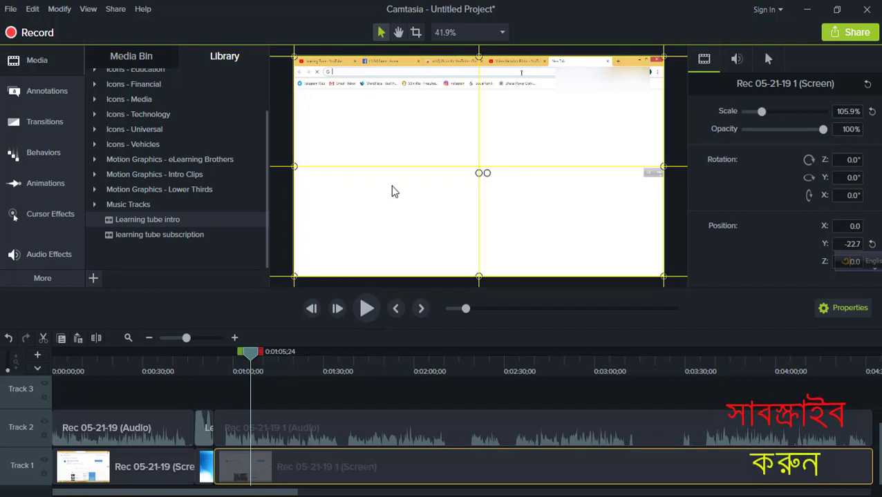
click(280, 194)
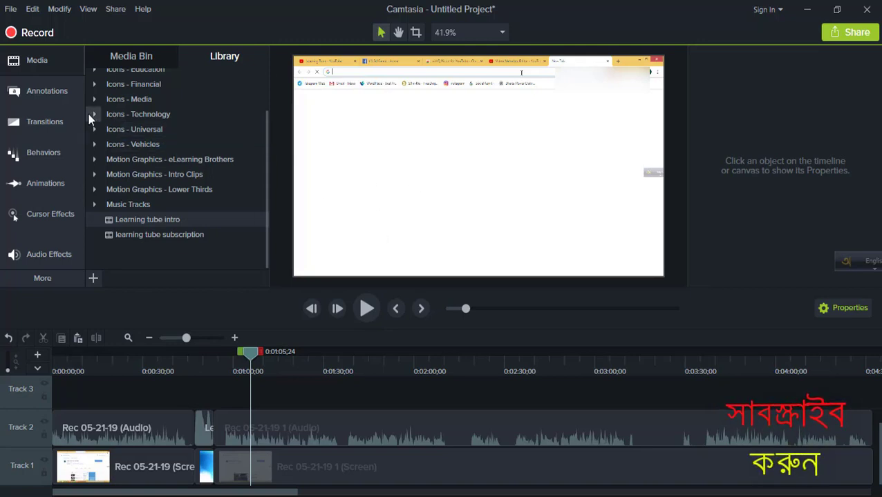
click(35, 89)
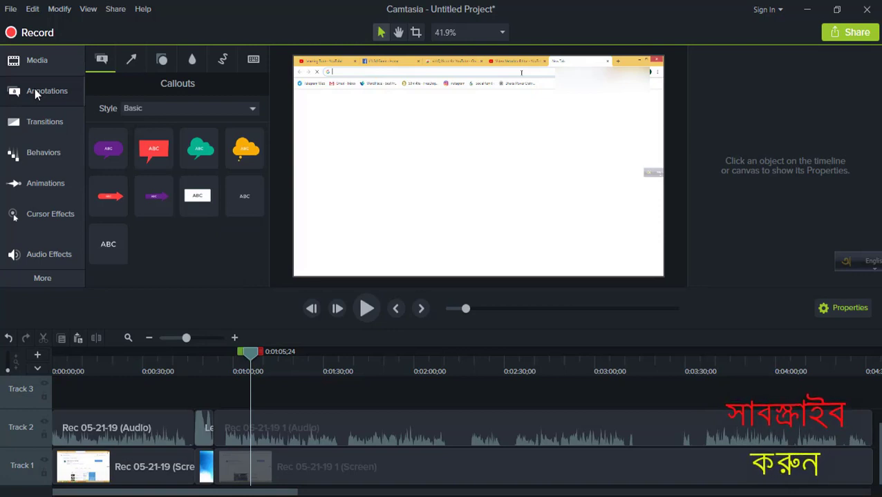
click(36, 61)
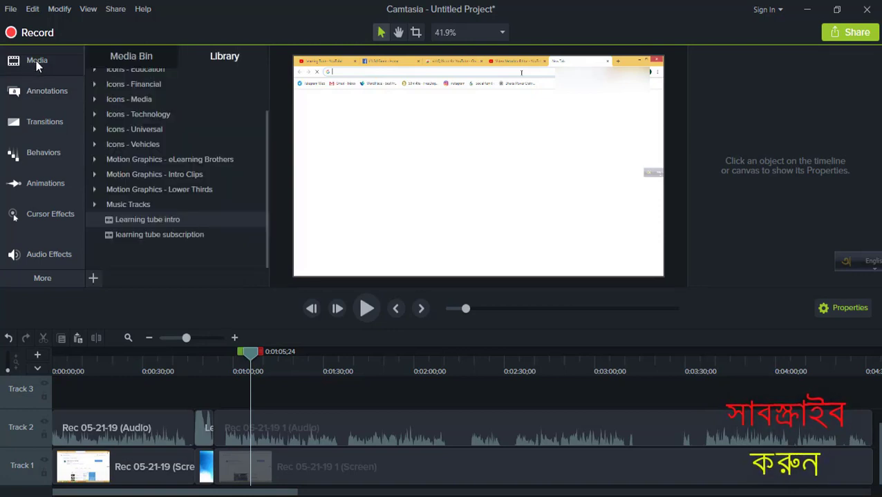
click(36, 60)
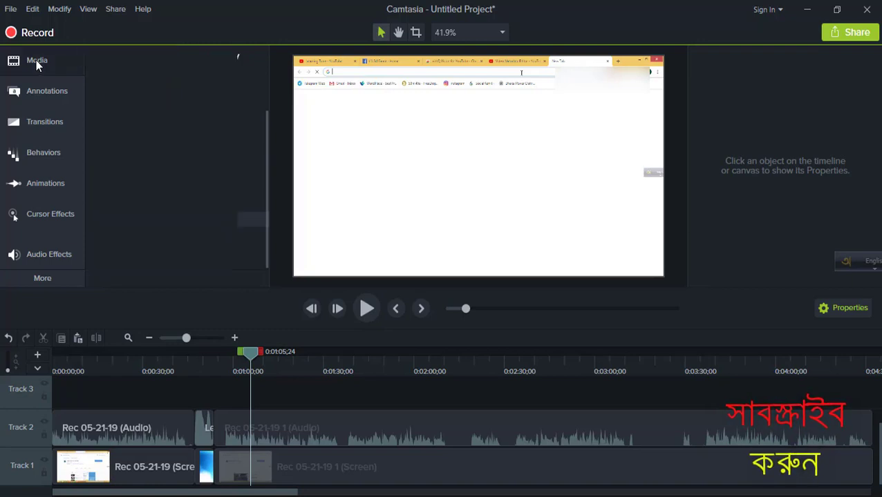
click(32, 57)
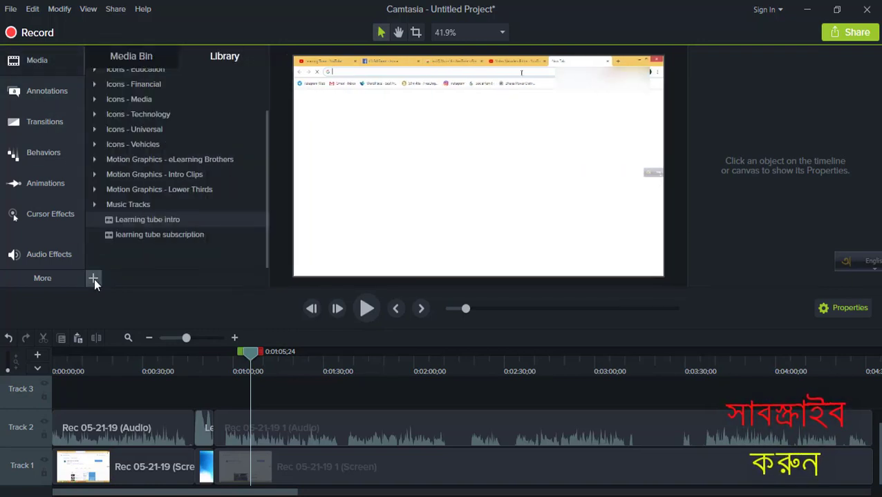
Show the options for adding media in the Library and for importing media in the Media Bin.
click(94, 279)
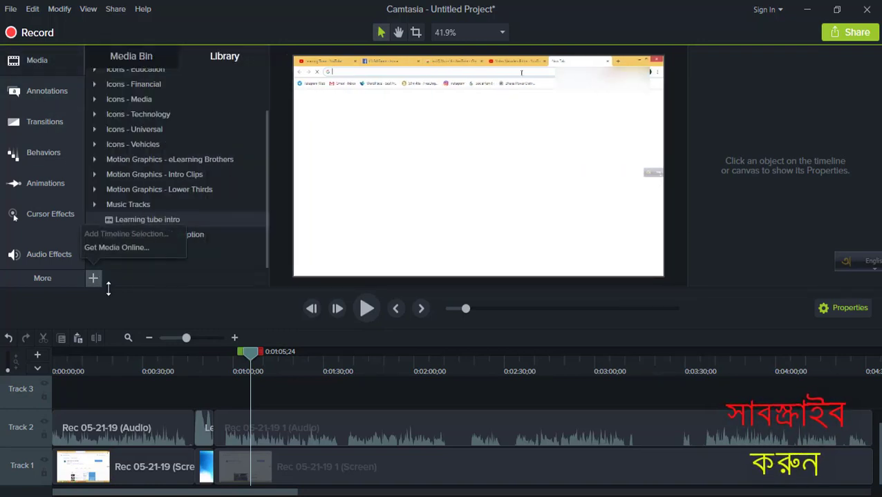
click(93, 279)
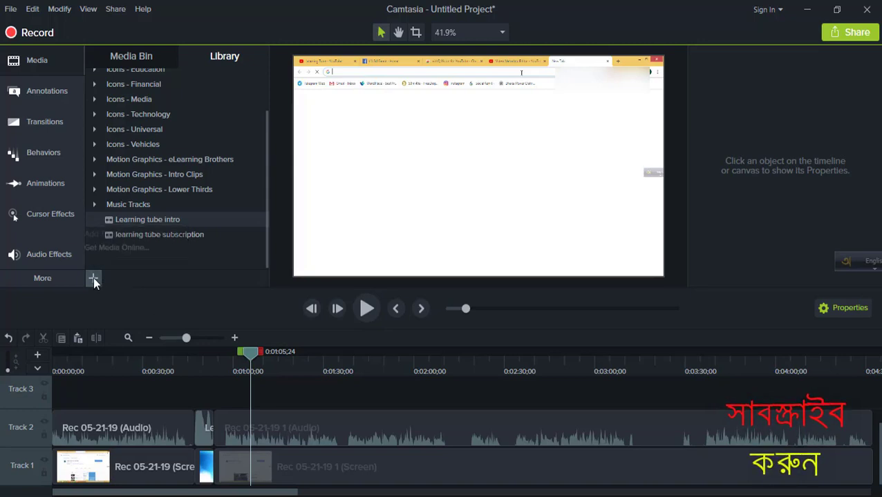
click(93, 279)
click(142, 67)
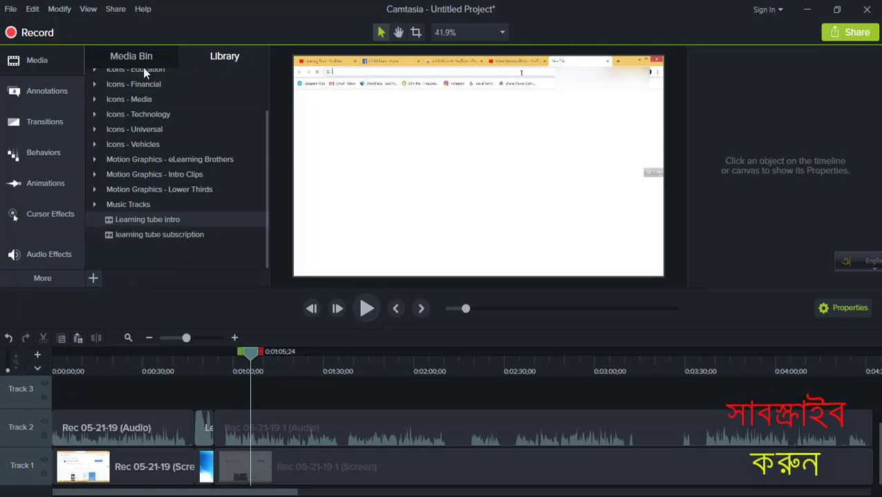
click(125, 58)
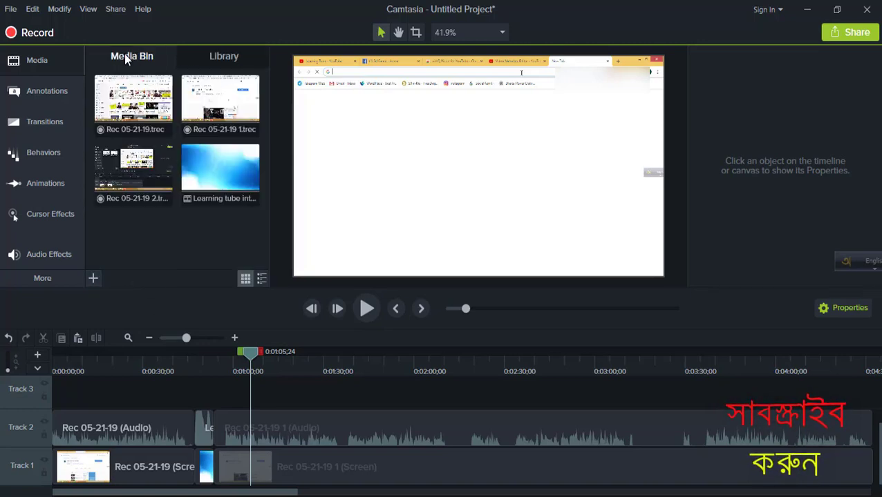
click(93, 277)
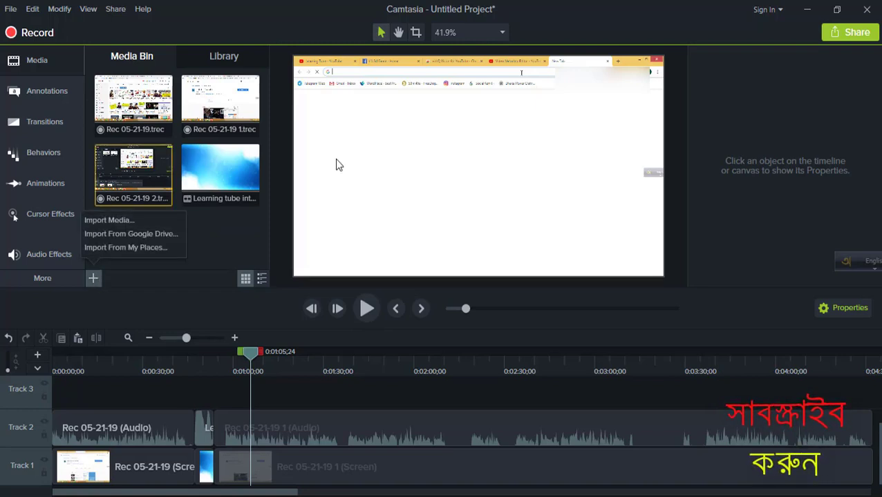
Show the available options for the Learning tube intro clip in the Media Bin.
click(208, 231)
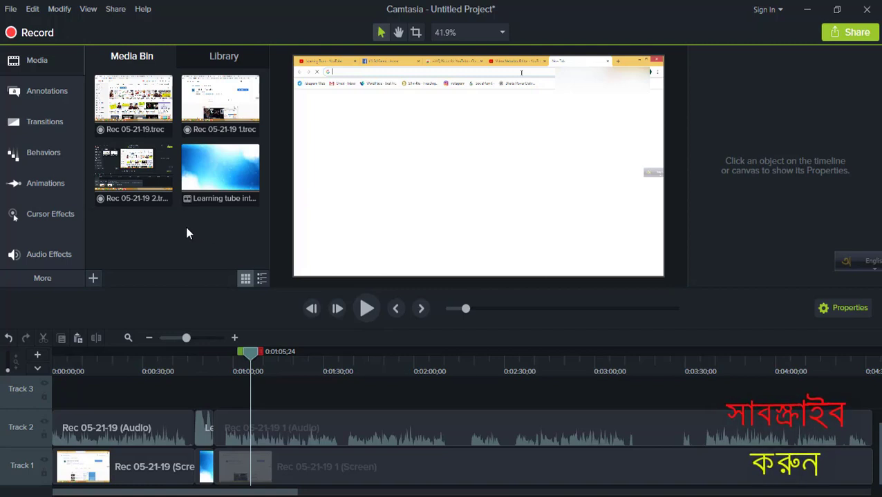
click(207, 174)
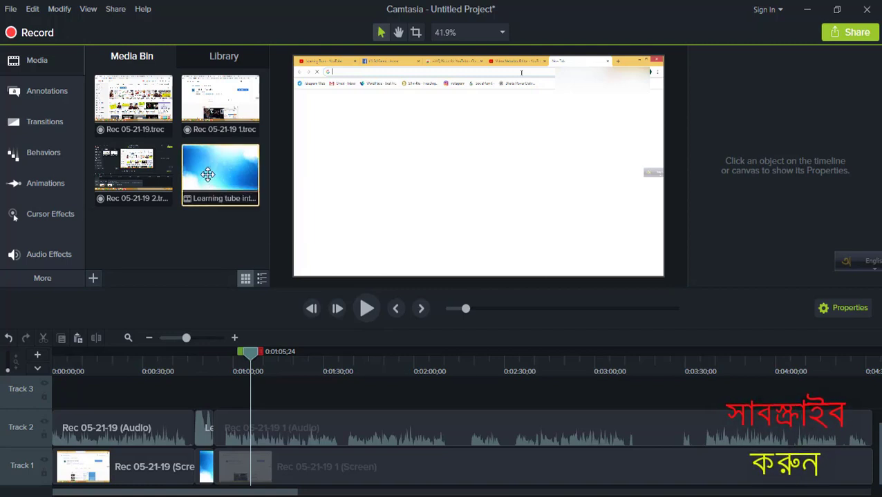
right_click(209, 176)
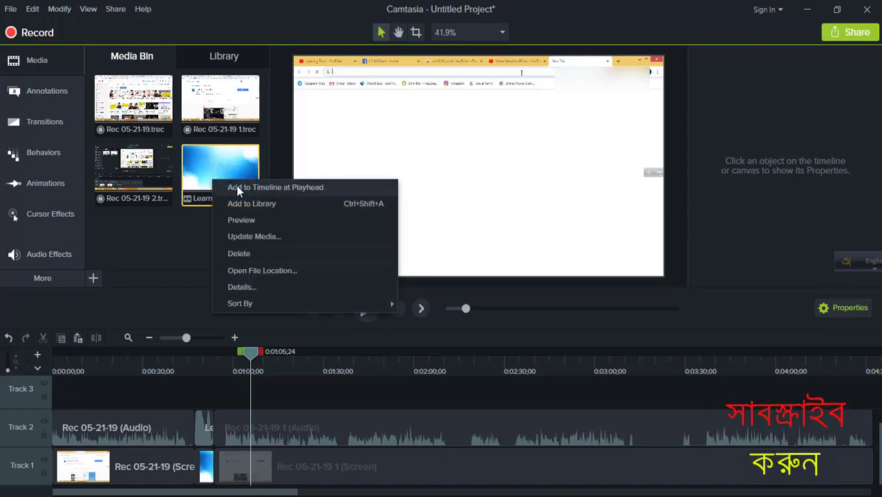
click(154, 250)
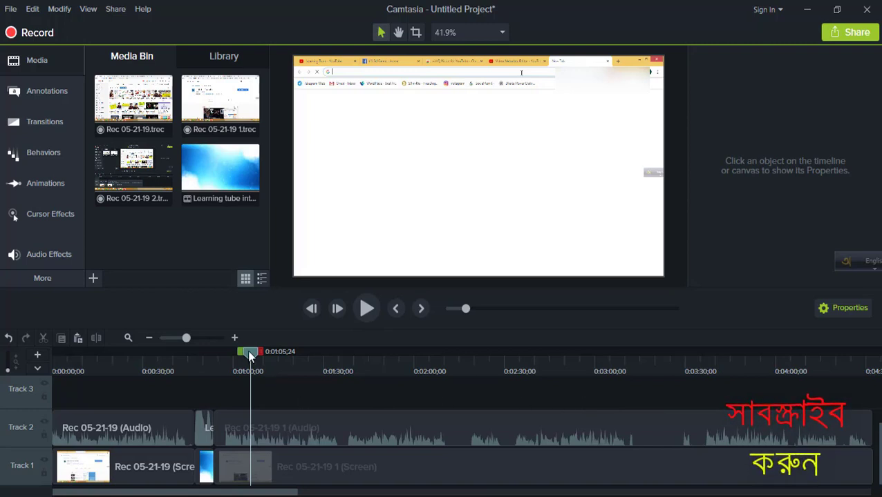
Move the playhead to 0:01:03;00 and start a media import into the Media Bin.
drag(250, 350, 240, 349)
scroll(284, 402, up, 1)
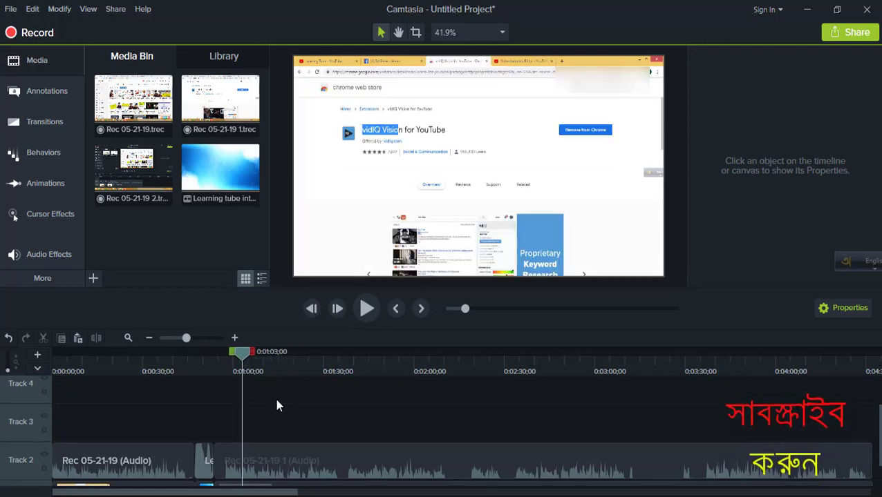
click(44, 60)
click(44, 60)
click(93, 279)
click(97, 218)
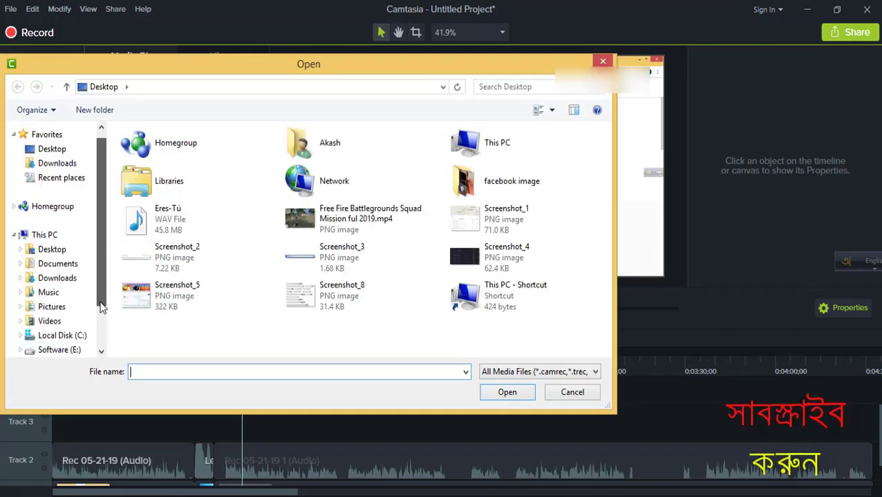
Import the Learning Tube logo image from the Learning tube > logo folder on My Video (F:).
drag(101, 307, 95, 329)
click(73, 331)
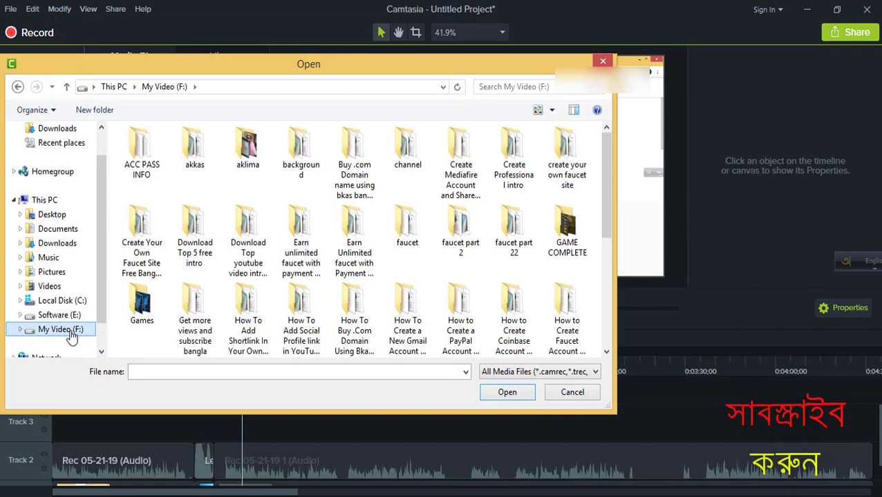
scroll(605, 244, down, 3)
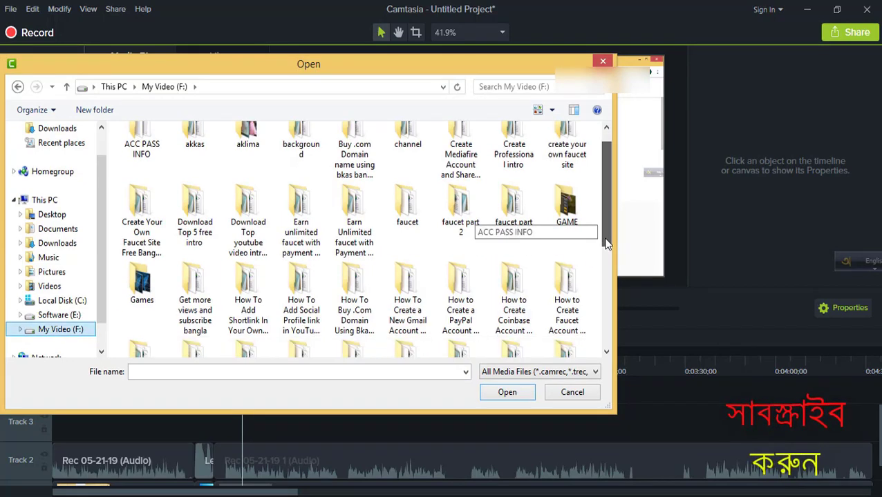
drag(605, 244, 609, 319)
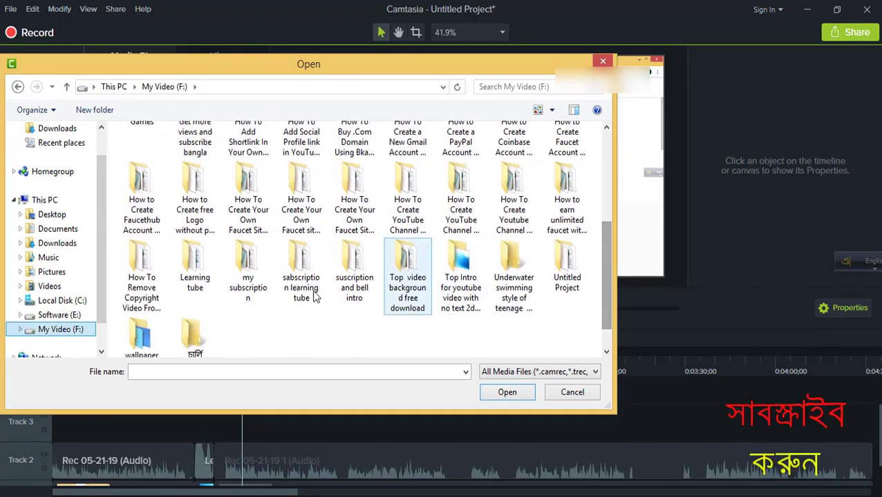
double_click(194, 257)
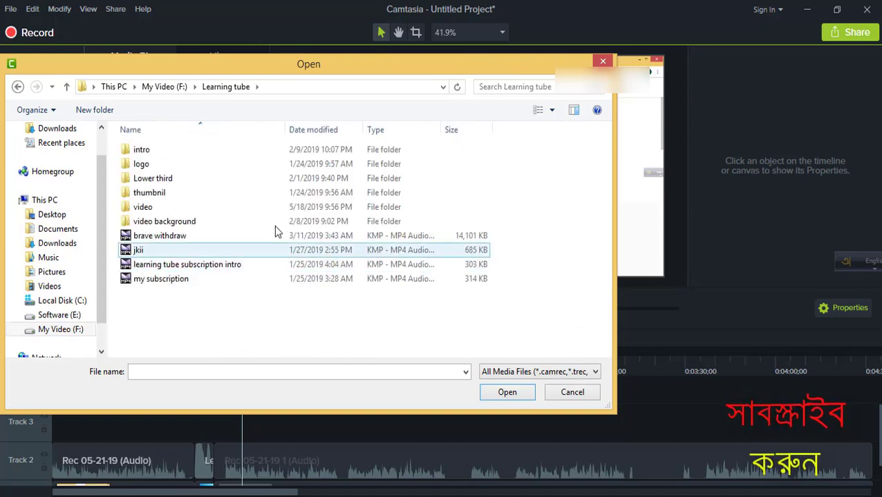
double_click(142, 165)
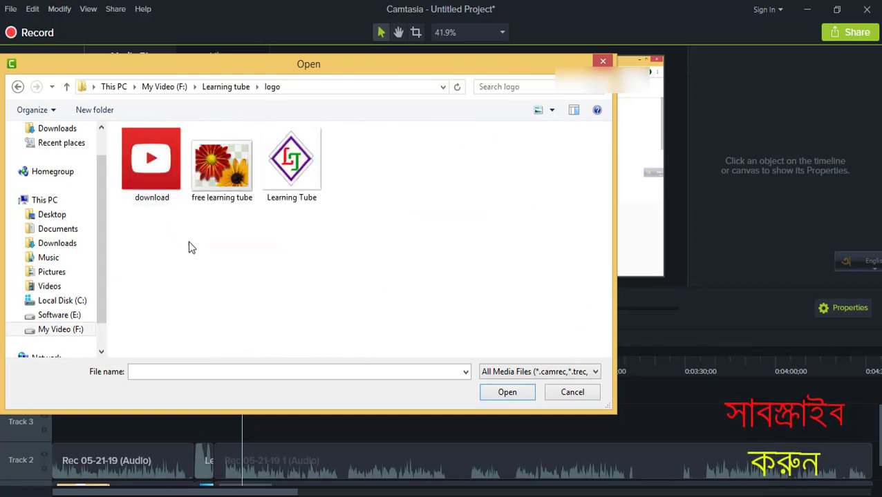
click(287, 163)
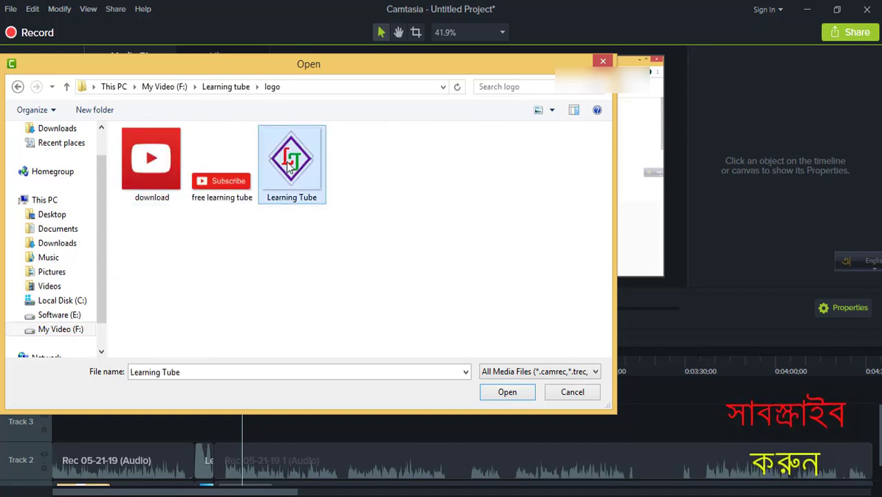
click(513, 391)
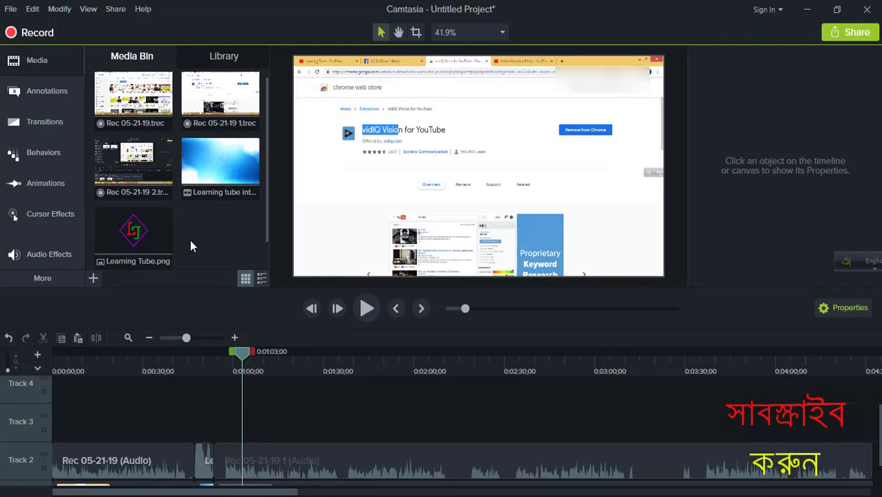
Add Learning Tube.png to the timeline at the playhead, and place it in the canvas's upper-right corner at about 81.6% scale.
right_click(139, 234)
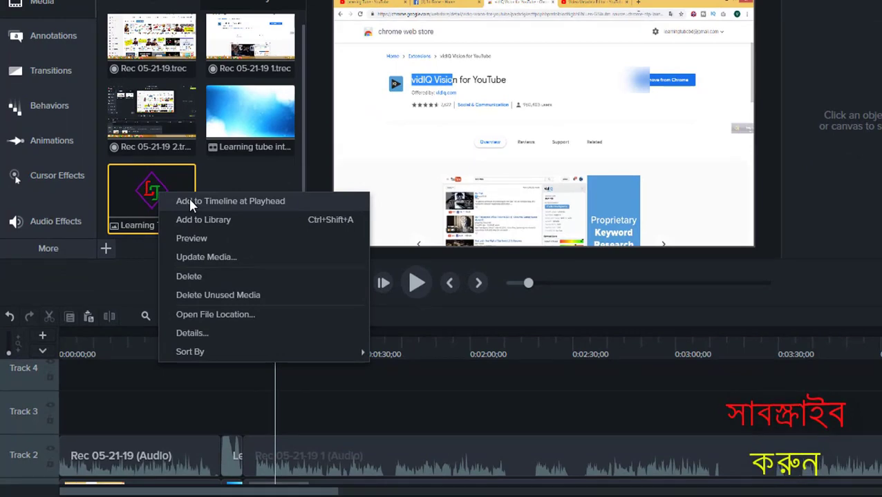
click(189, 200)
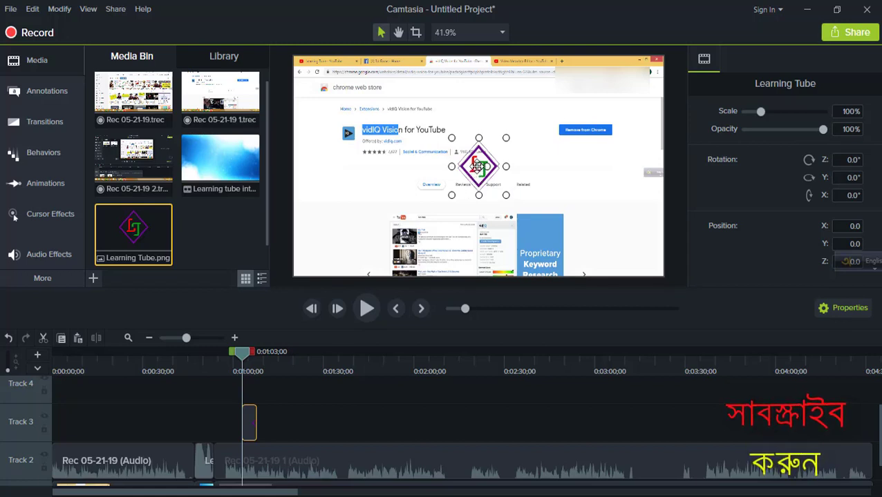
drag(477, 167, 601, 95)
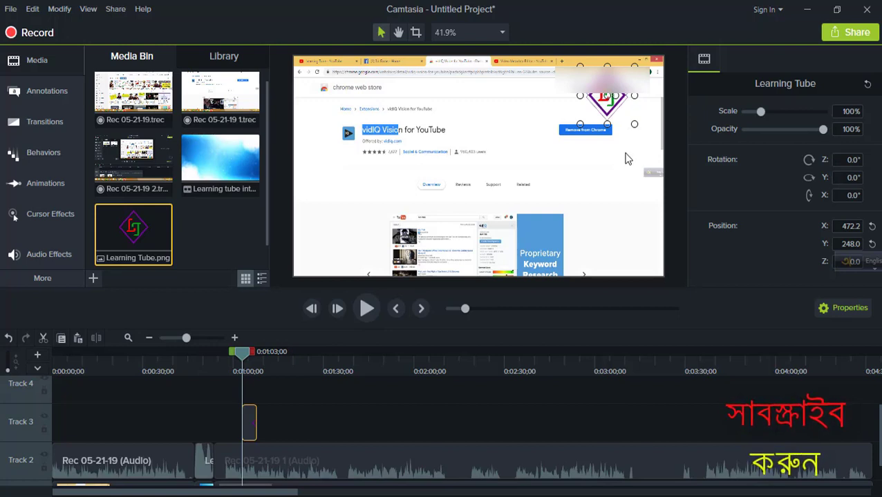
drag(634, 124, 625, 116)
drag(628, 118, 605, 105)
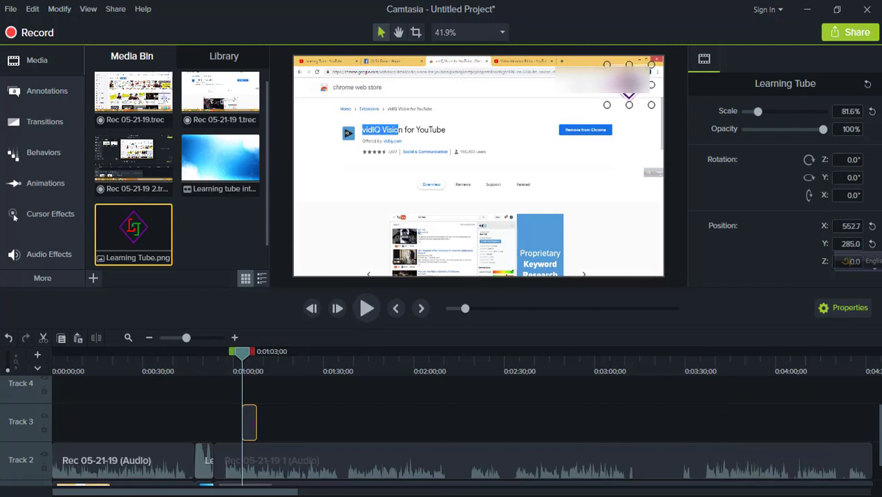
click(504, 99)
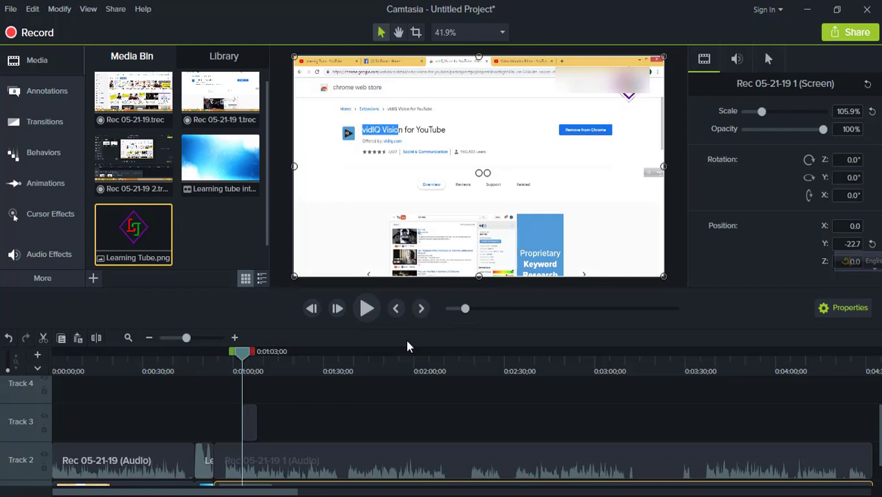
Extend the Learning Tube clip on Track 3 to a duration of about 0:03:23;00, and play back its start from 0:01:01;28.
click(252, 426)
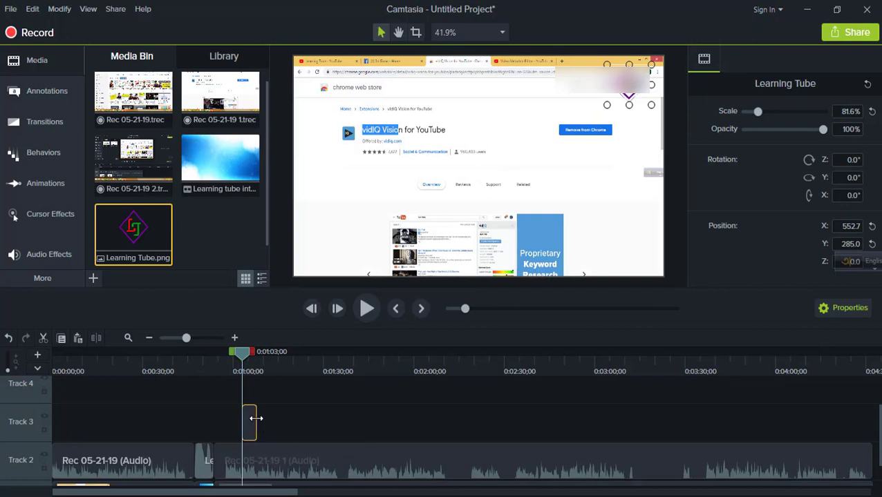
drag(253, 421, 852, 407)
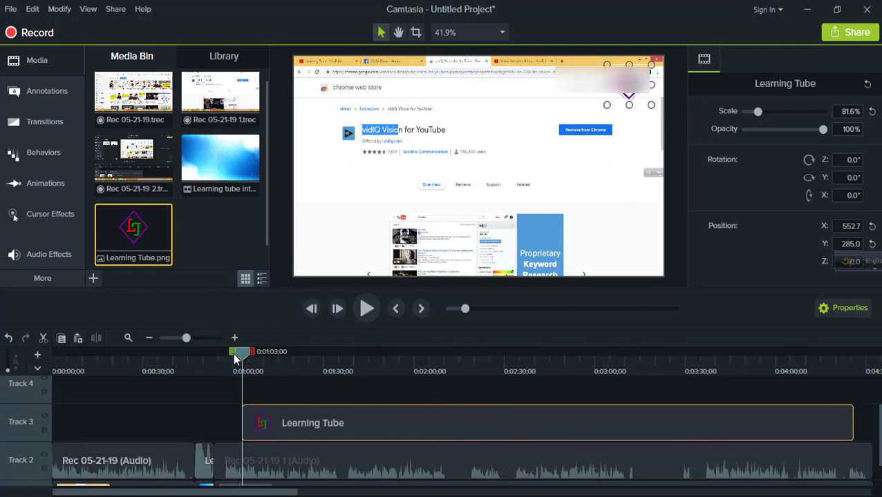
drag(235, 357, 232, 357)
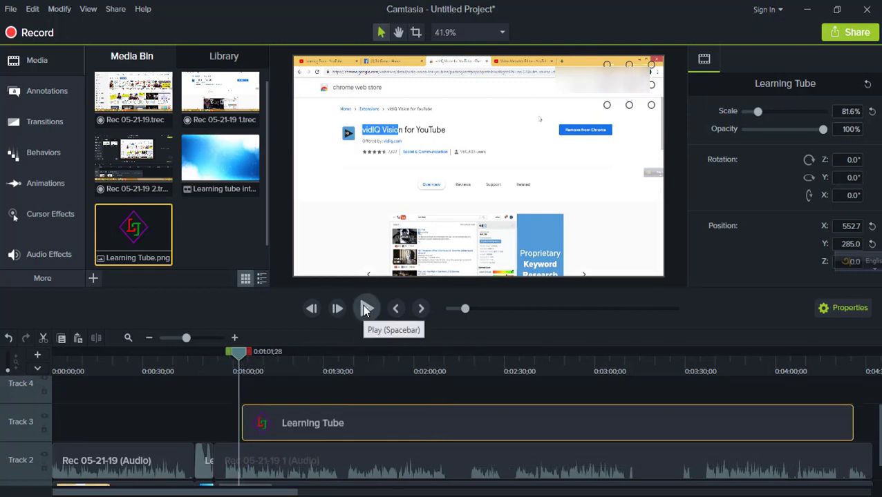
click(366, 309)
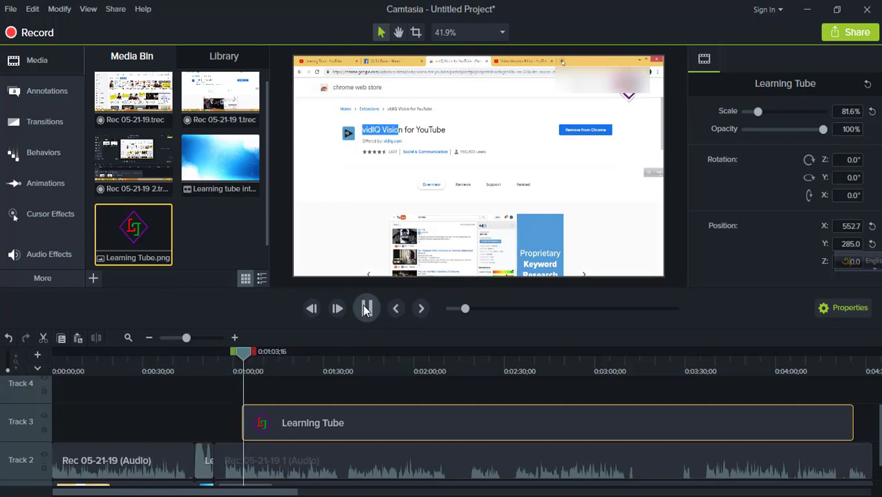
click(366, 309)
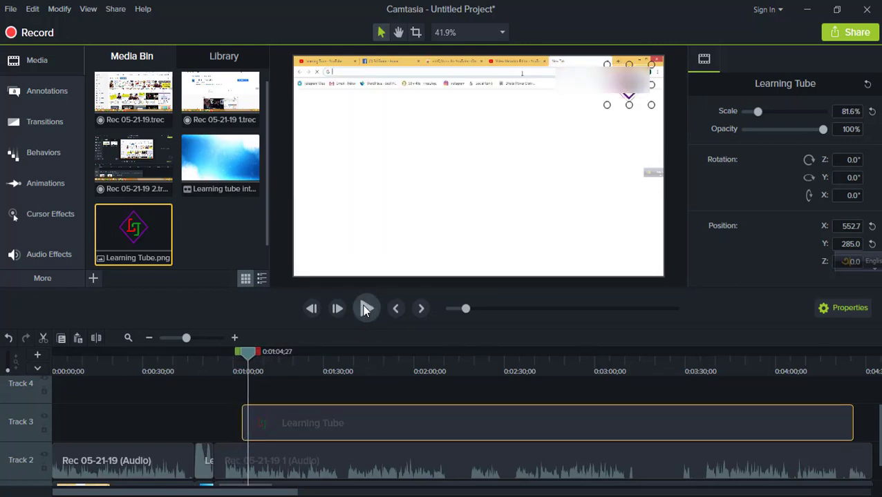
Check the logo overlay by playing from about 0:03:55, return the playhead to 0:00:40;28, and deselect the logo clip.
drag(251, 349, 760, 373)
click(366, 309)
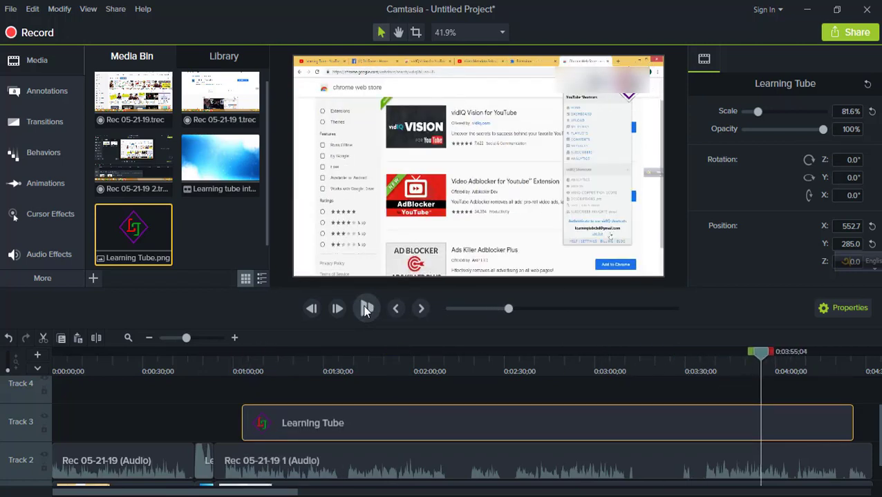
click(366, 309)
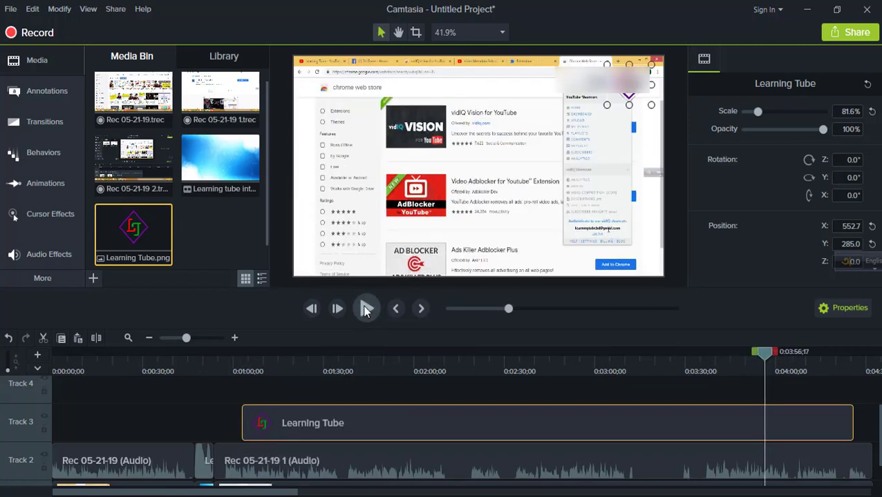
drag(765, 358, 257, 372)
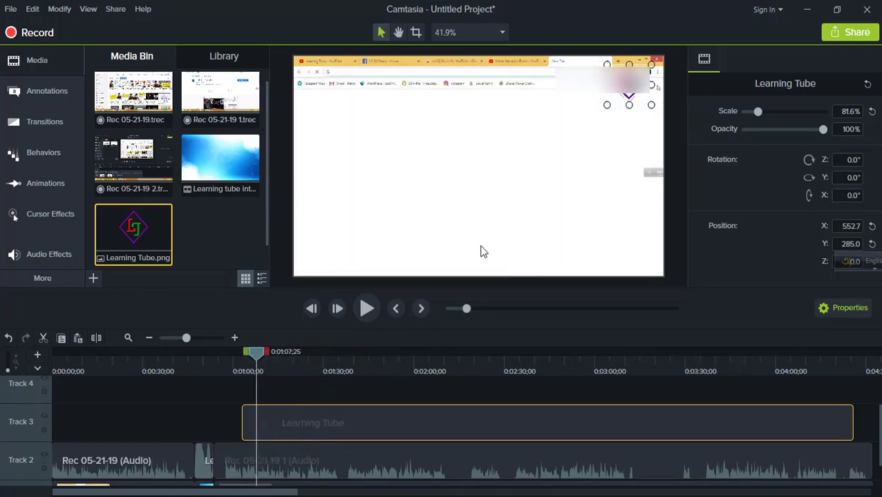
drag(259, 356, 175, 354)
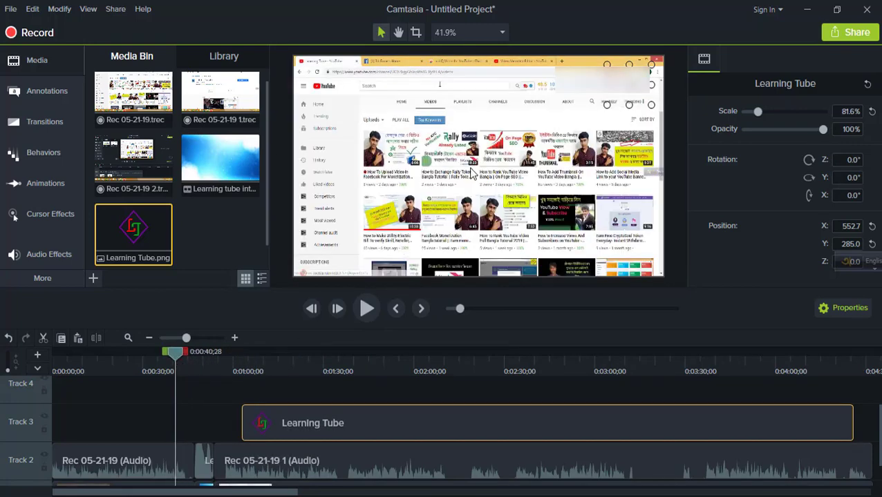
click(279, 279)
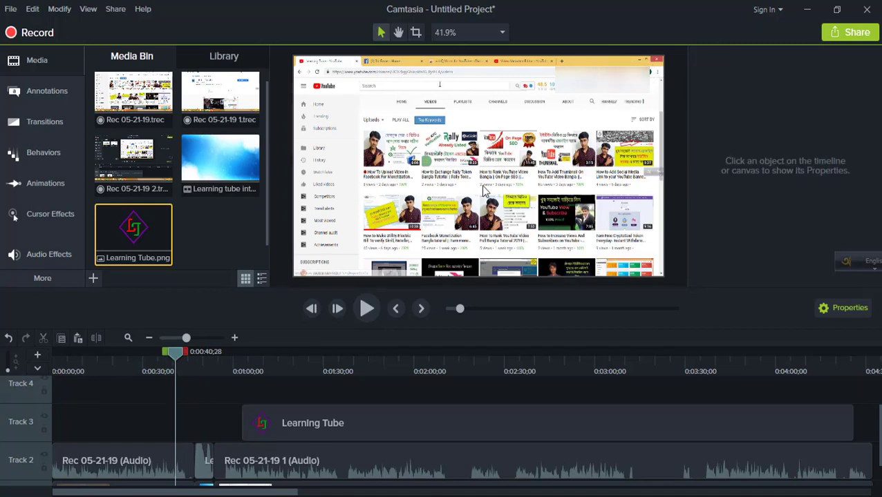
Add the purple Basic speech bubble callout to the timeline at 0:01:10;19.
drag(174, 357, 280, 351)
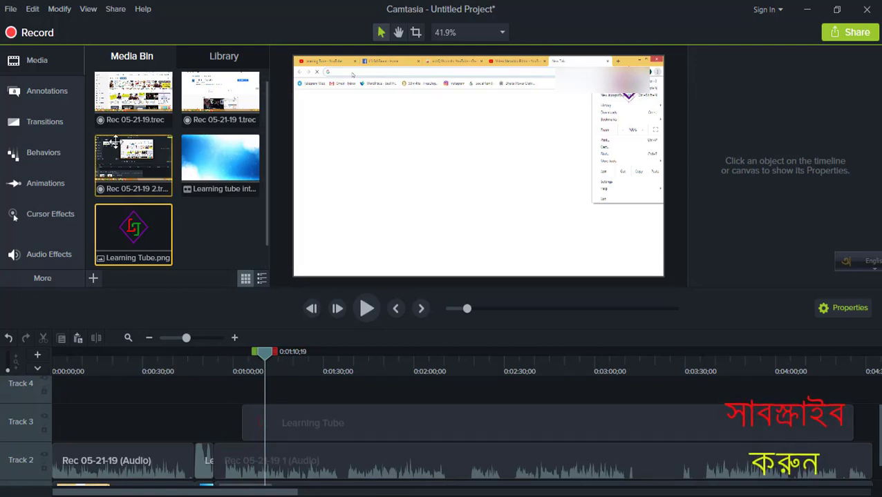
click(38, 95)
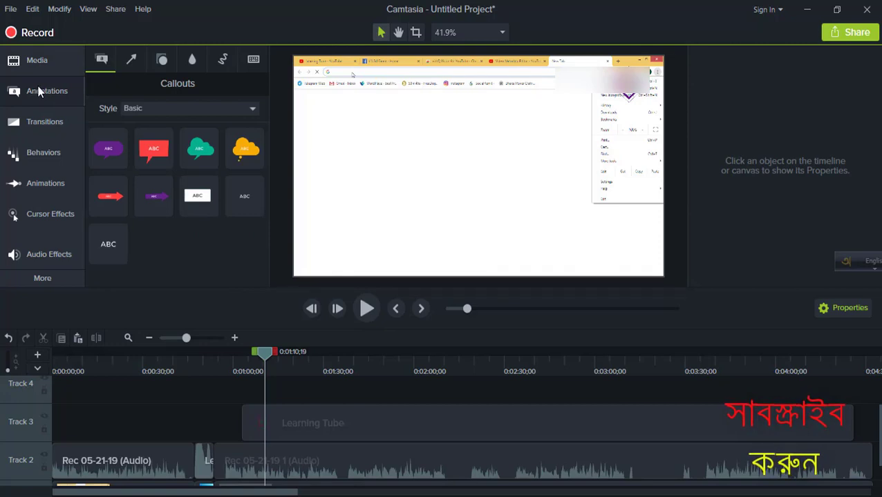
click(40, 87)
click(41, 87)
click(127, 159)
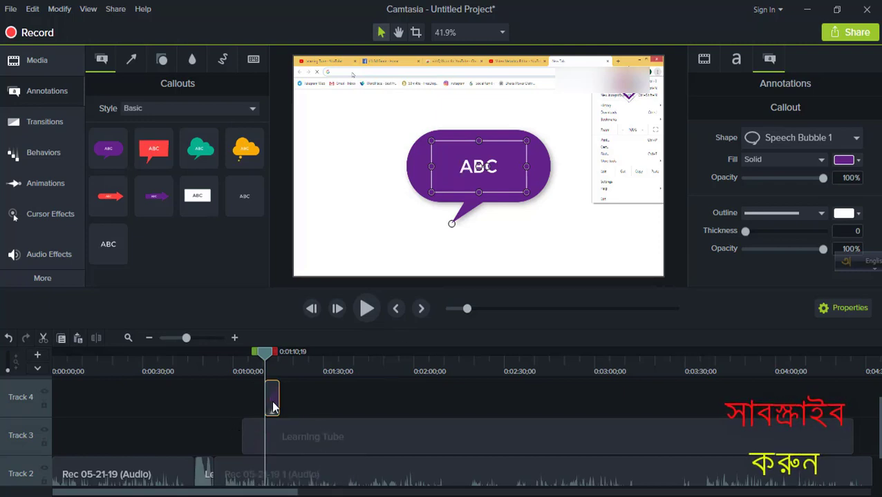
Move the callout clip to start at 0:01:05;19, and shift its speech bubble toward the canvas's upper right.
drag(274, 407, 253, 404)
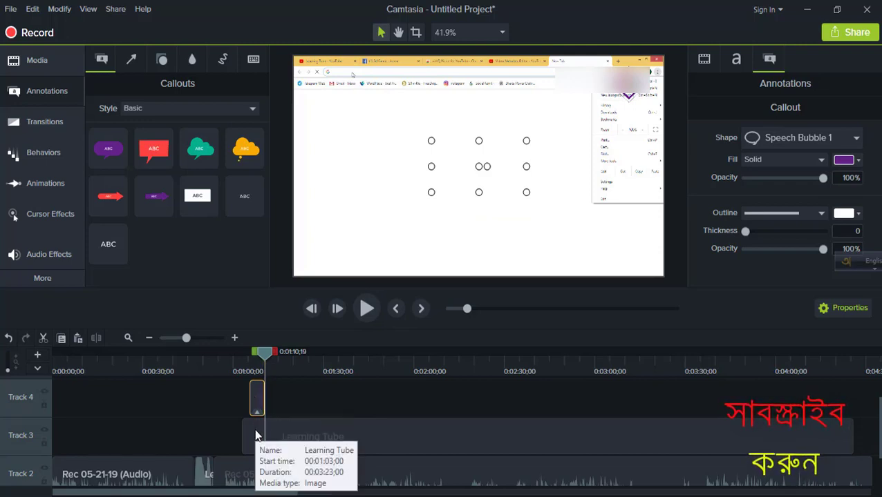
drag(269, 355, 262, 355)
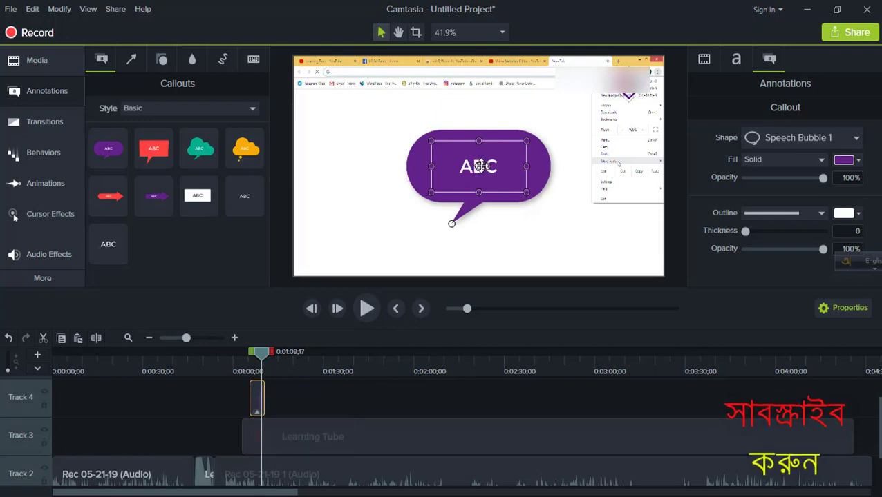
drag(475, 167, 547, 137)
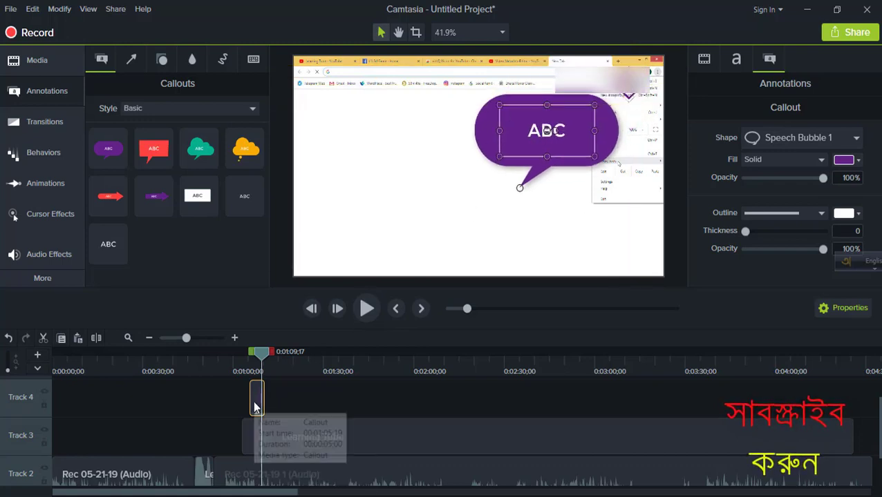
Move the callout clip to Track 3 and the Learning Tube clip to Track 4, starting with the Rec 05-21-19 1 clips.
drag(254, 403, 235, 392)
click(227, 434)
drag(231, 438, 236, 438)
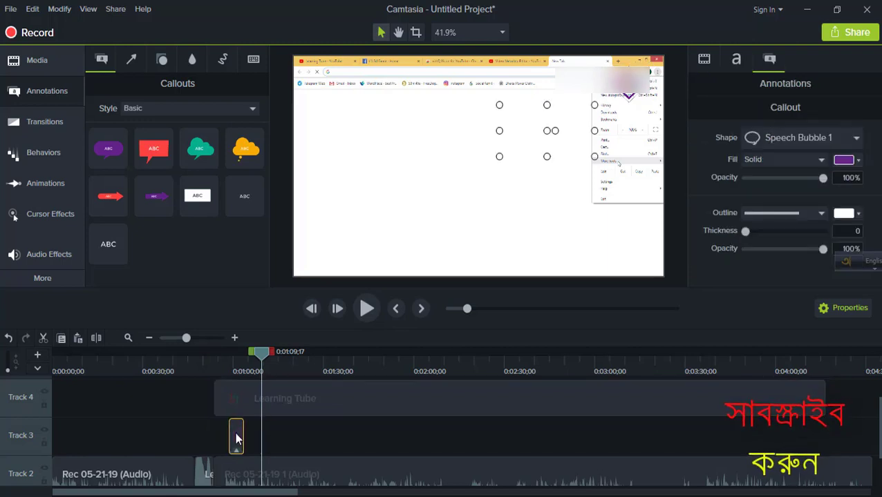
Align the Learning Tube clip's start with the callout clip's, and place the logo over the speech bubble at 0:01:00;22.
drag(293, 400, 299, 398)
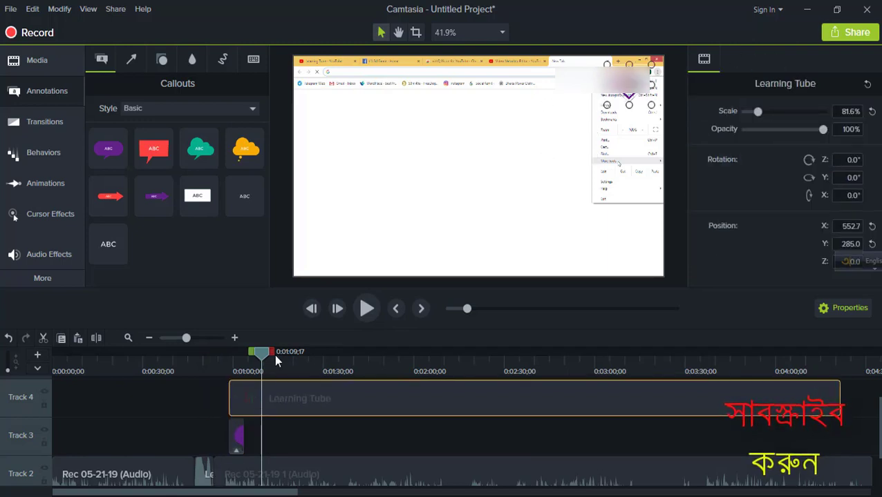
click(256, 355)
drag(254, 354, 237, 361)
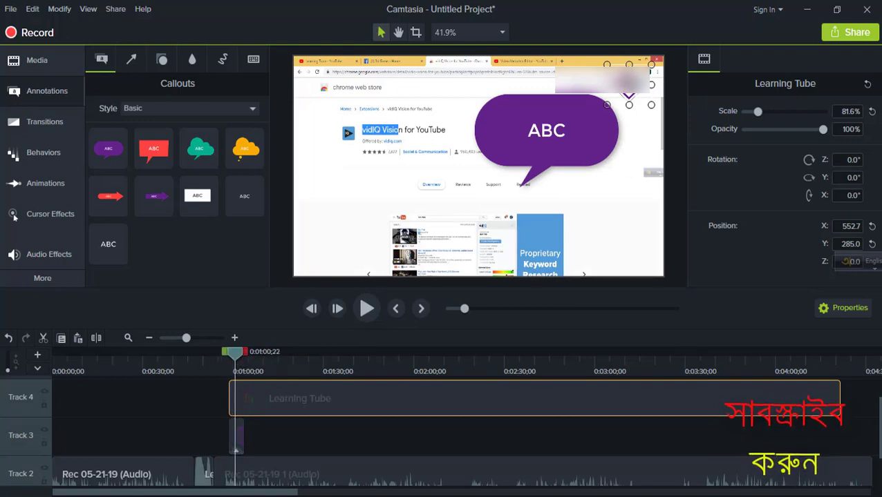
click(576, 118)
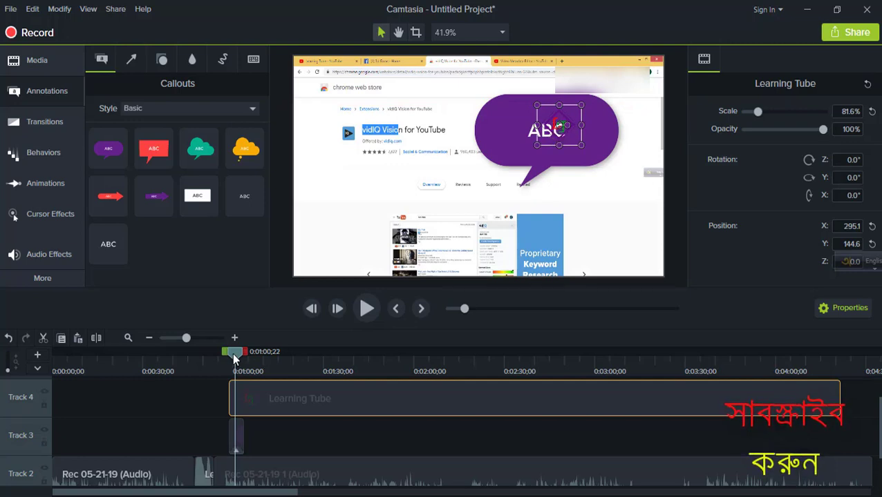
Swap the Learning Tube clip to Track 3 and the callout clip to Track 4, both starting at 0:00:58;22.
click(231, 436)
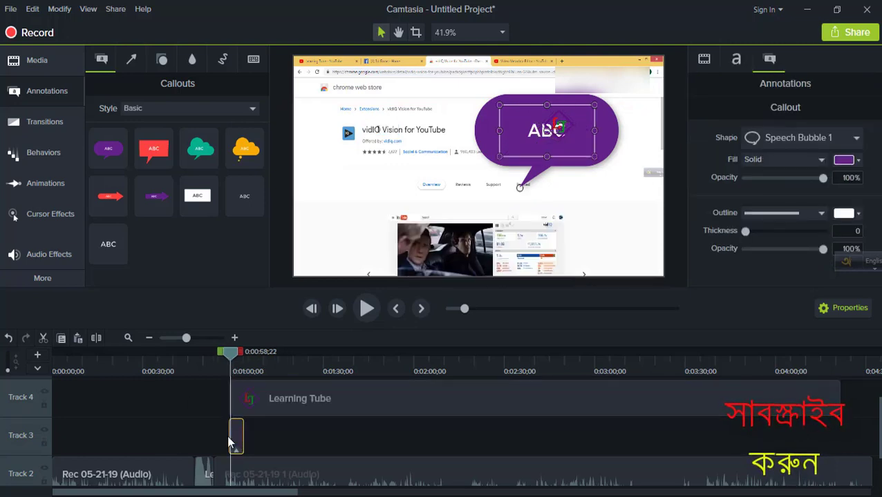
drag(237, 436, 207, 437)
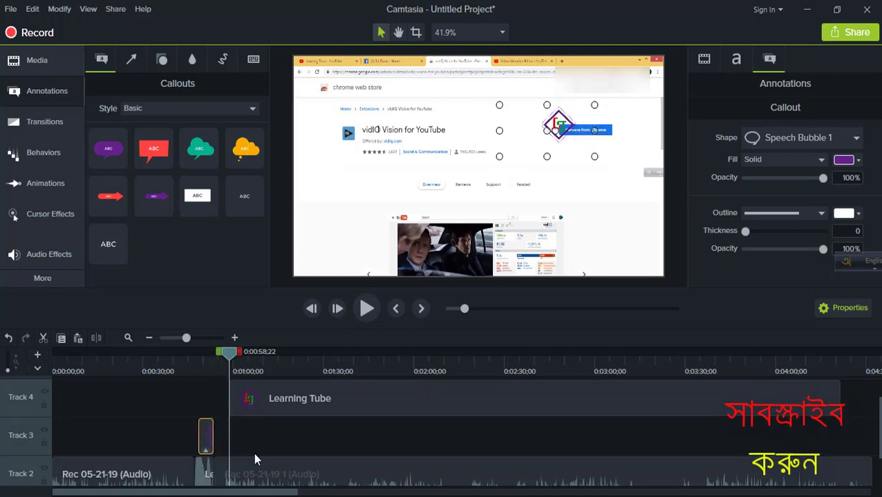
scroll(257, 456, up, 1)
drag(271, 432, 275, 463)
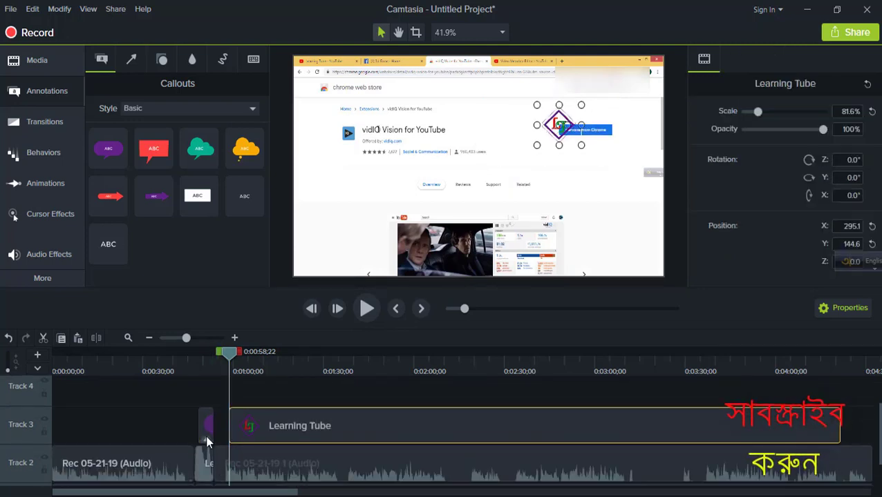
drag(209, 435, 233, 393)
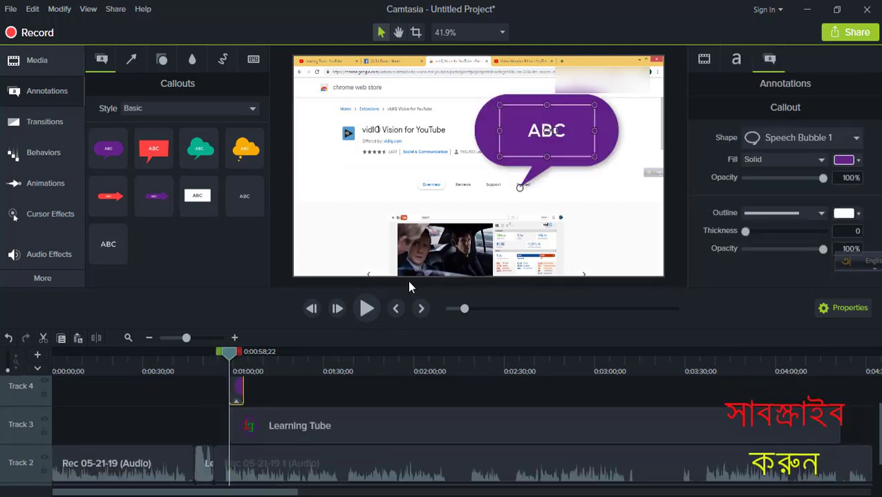
At 0:01:00;07, shift the speech bubble toward the canvas centre and move the logo toward the canvas's upper right.
drag(545, 132, 603, 98)
drag(228, 352, 234, 352)
mouse_move(241, 394)
mouse_down()
mouse_move(266, 394)
mouse_move(238, 392)
mouse_up()
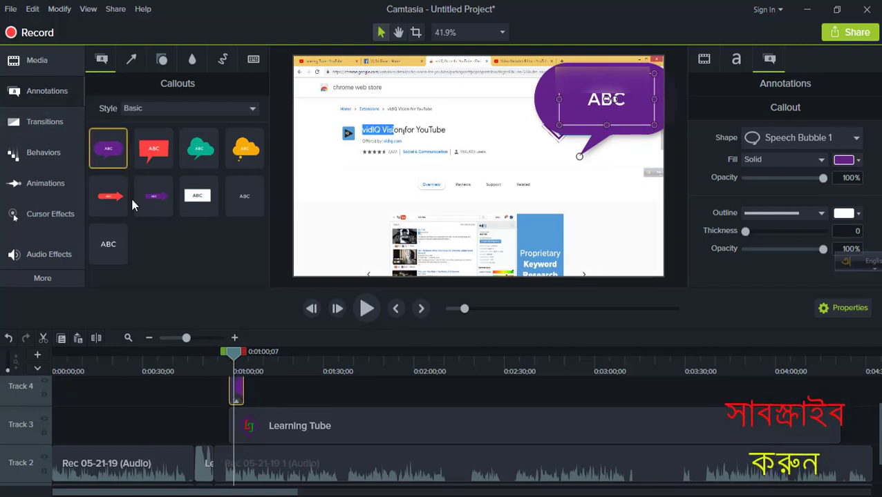
drag(620, 101, 473, 142)
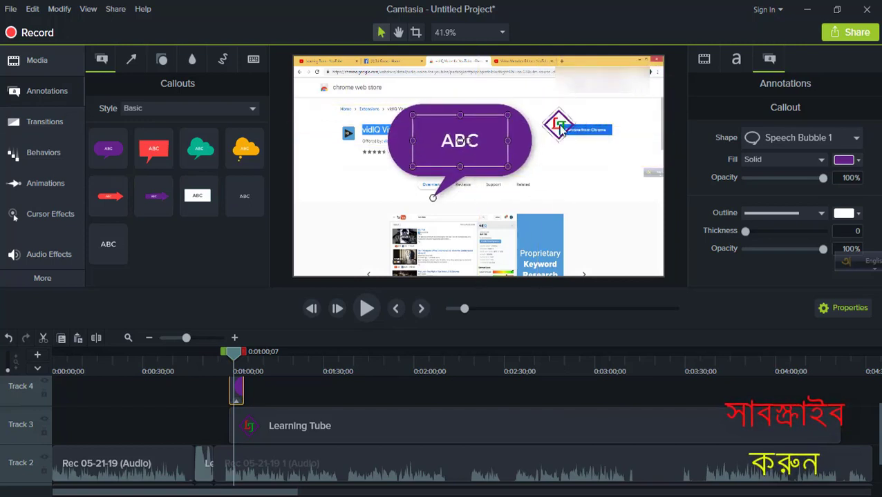
drag(559, 125, 615, 105)
Shrink the speech bubble, shorten its tail, and place it over the logo near the canvas's upper right.
click(459, 138)
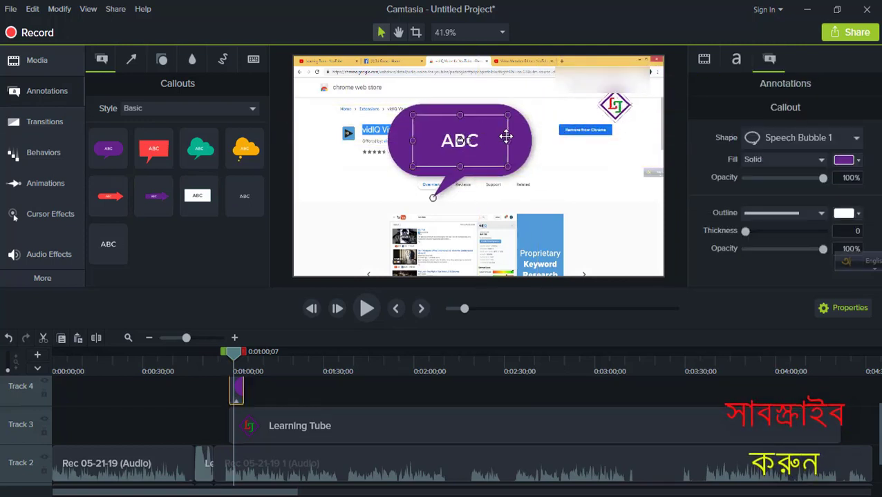
drag(506, 167, 475, 149)
drag(433, 198, 448, 174)
drag(441, 133, 603, 105)
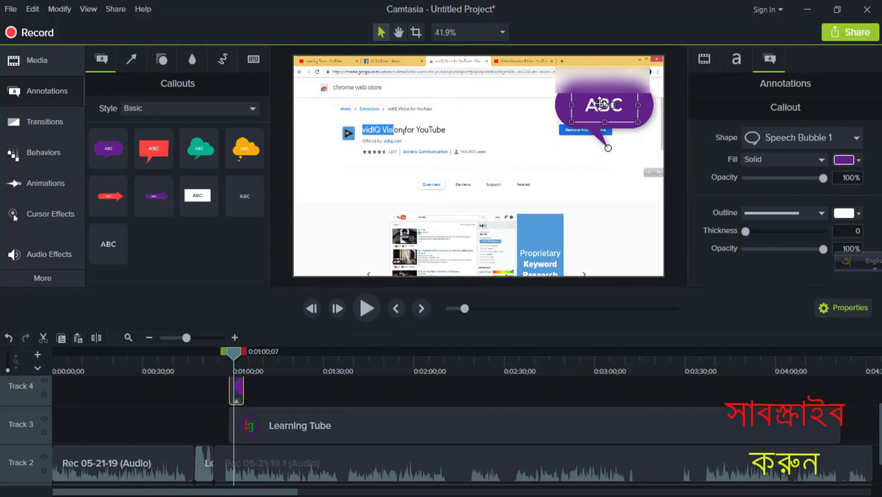
Replace the speech bubble's text with "test" and set the text colour to red.
double_click(595, 103)
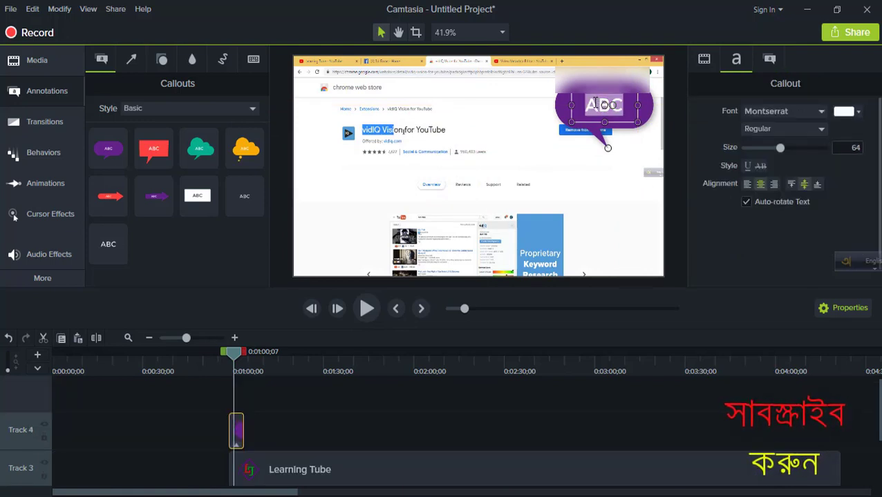
text(test)
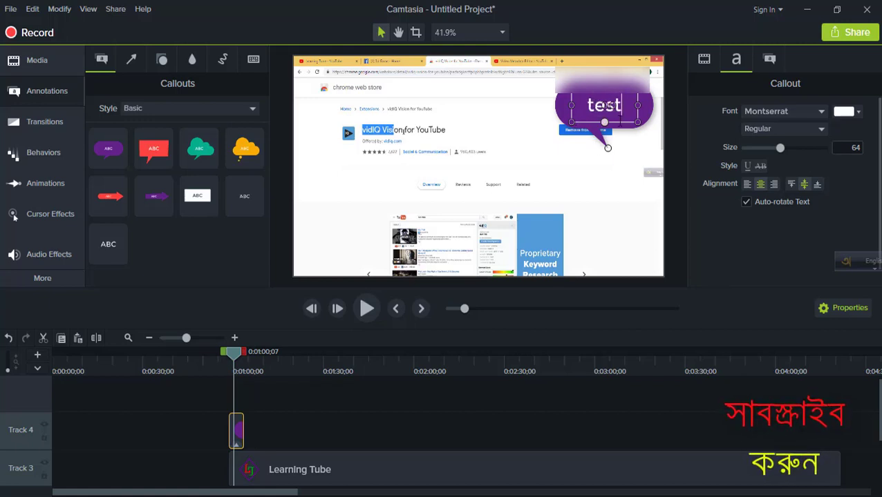
click(600, 192)
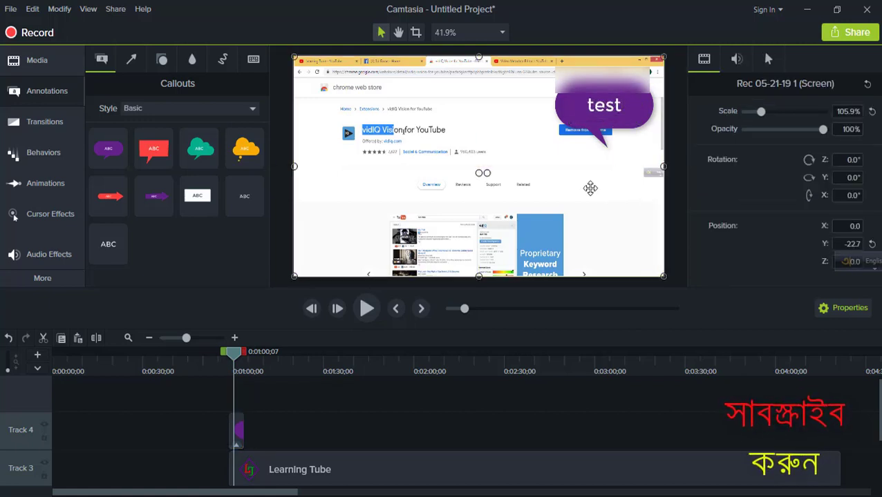
click(607, 106)
double_click(607, 106)
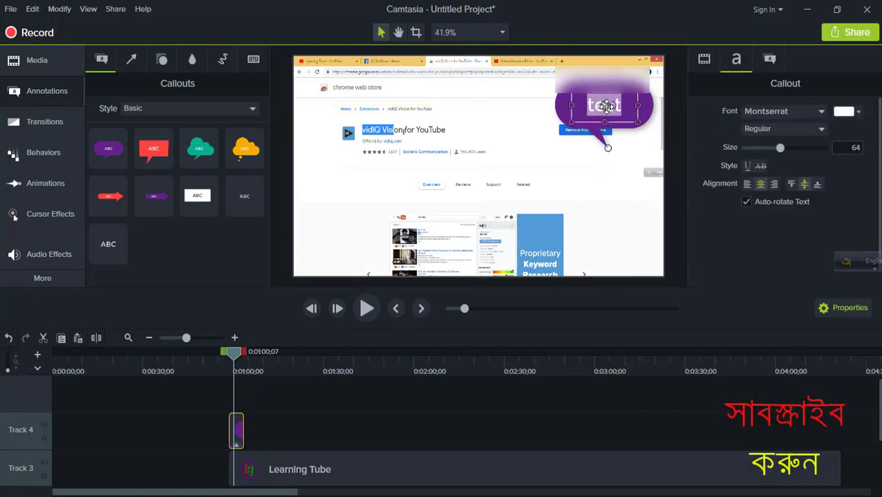
click(582, 103)
click(858, 113)
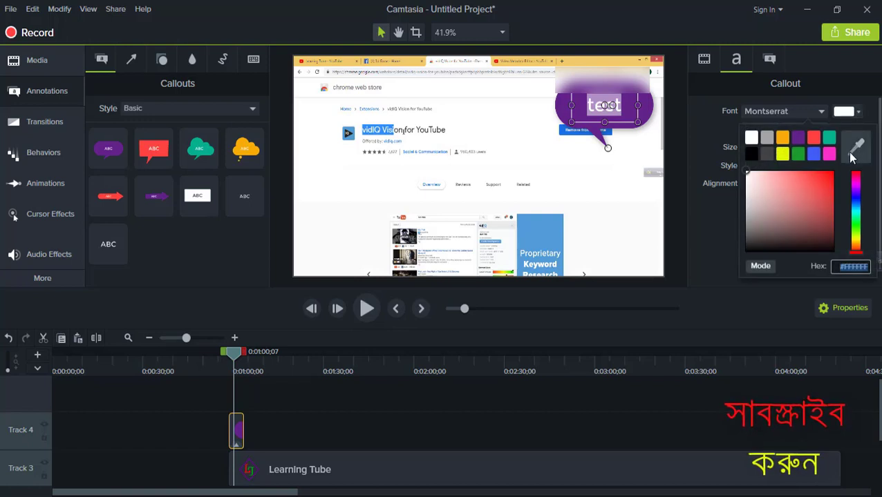
click(828, 177)
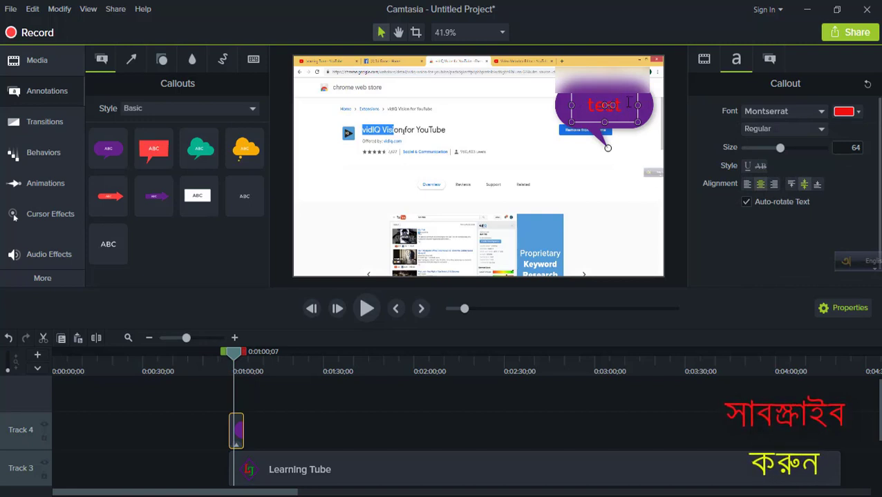
Try the text size setting on "test", and delete the speech bubble callout from Track 4.
drag(628, 103, 588, 105)
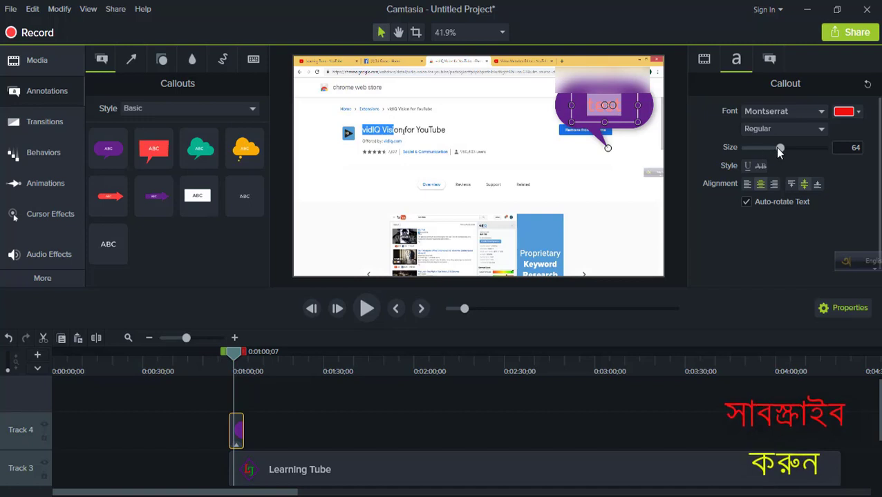
mouse_move(782, 148)
mouse_down()
mouse_move(800, 147)
mouse_move(772, 144)
mouse_move(781, 148)
mouse_up()
key(Delete)
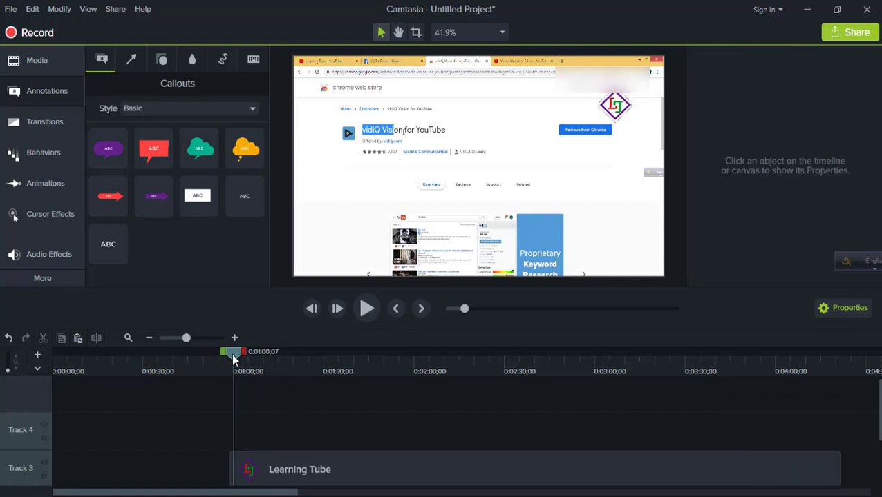
Add a Blur annotation to the timeline at 0:00:54;06, and briefly play that section to check the effect.
drag(233, 359, 216, 354)
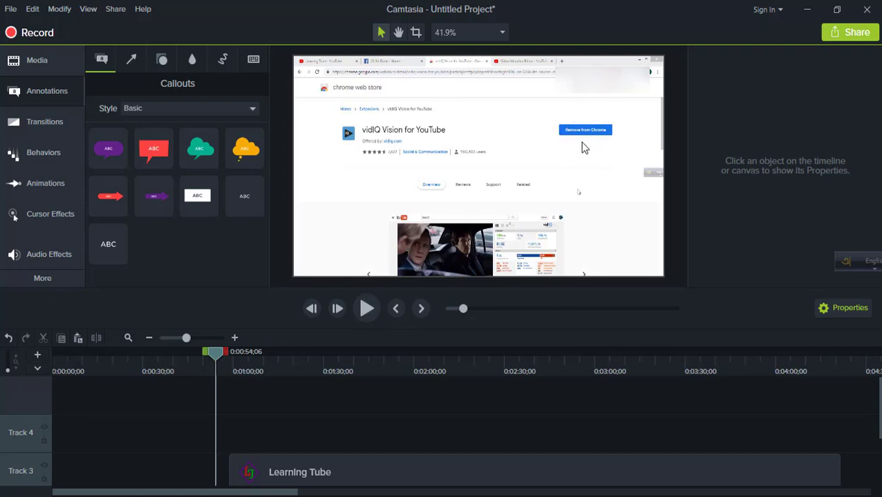
click(46, 89)
click(46, 89)
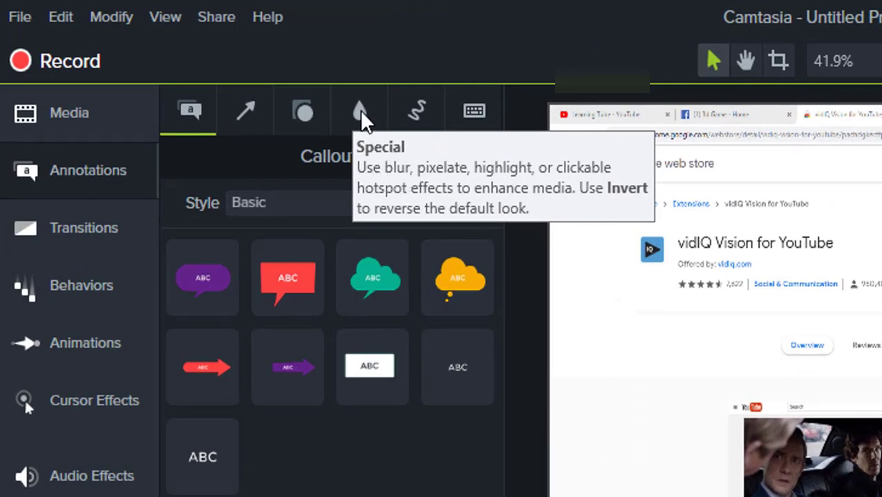
click(359, 113)
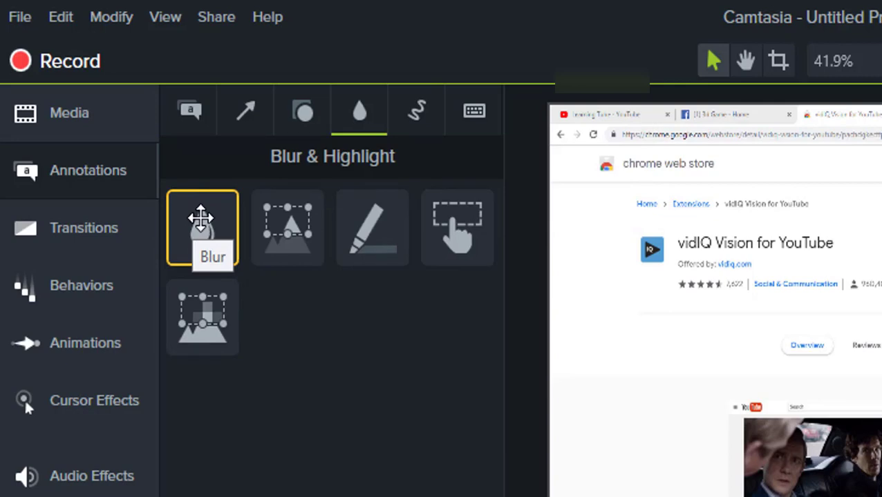
right_click(200, 218)
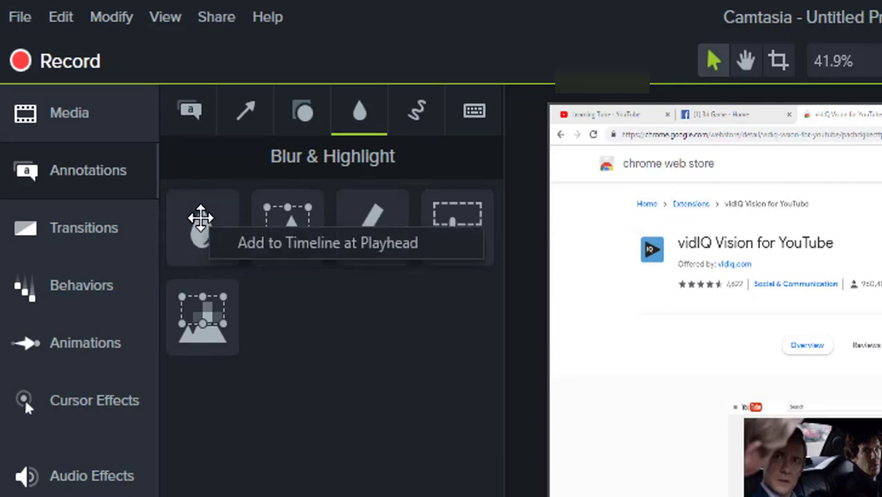
click(234, 235)
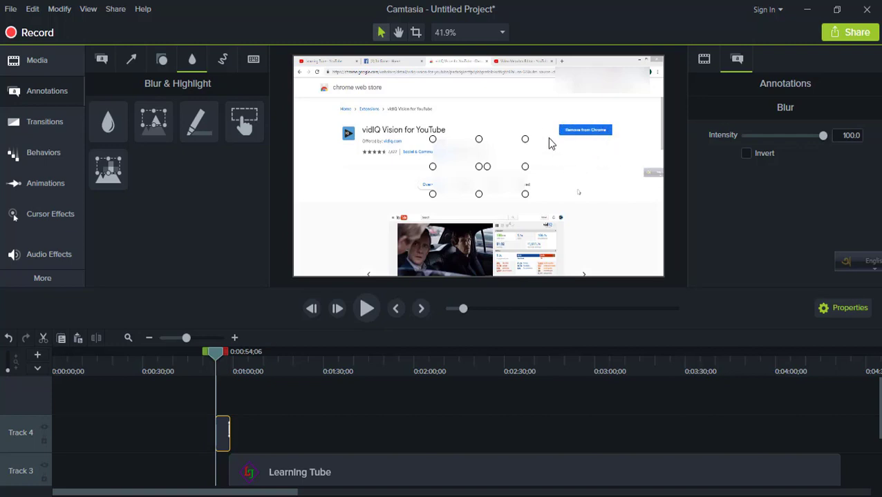
scroll(380, 432, down, 2)
scroll(377, 427, up, 1)
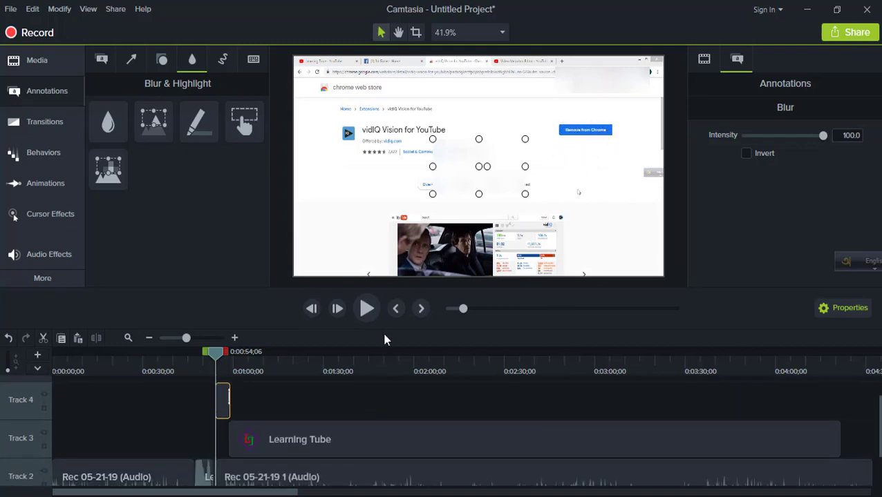
click(367, 308)
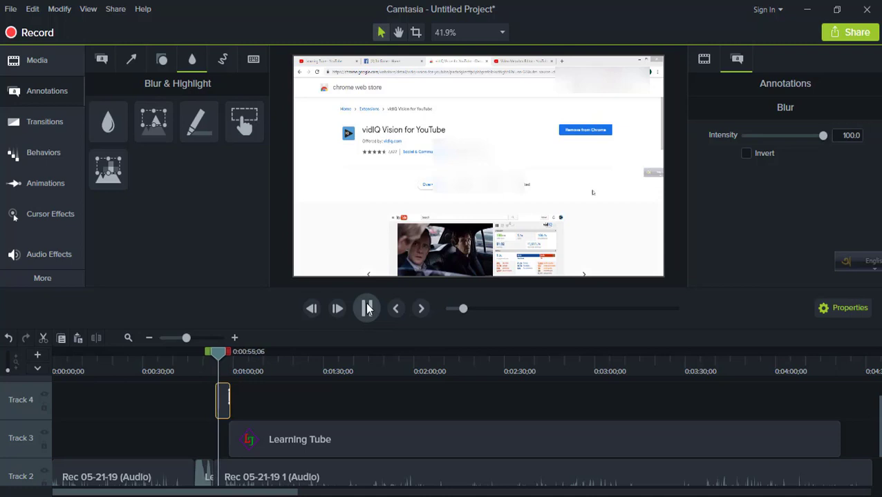
click(366, 309)
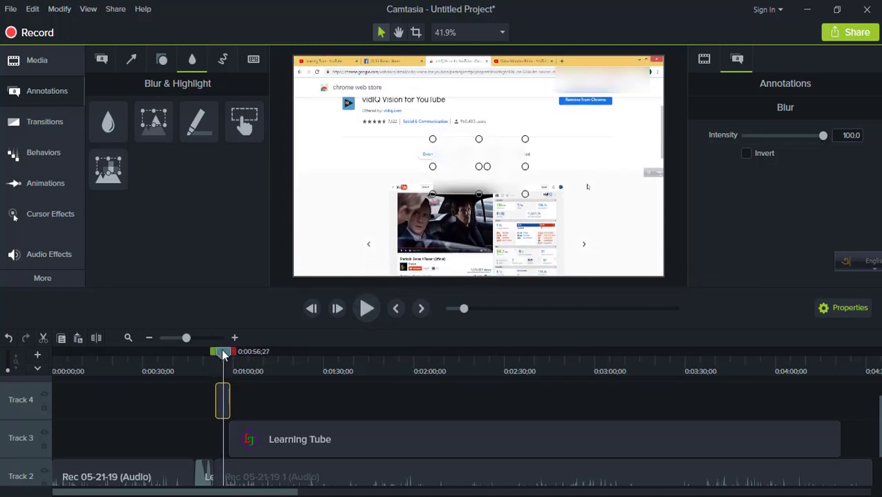
Move the blur clip to start at 0:00:53;27, and shift the Learning Tube clip forward along Track 3, clear of the blur.
drag(223, 354, 213, 353)
scroll(309, 433, up, 1)
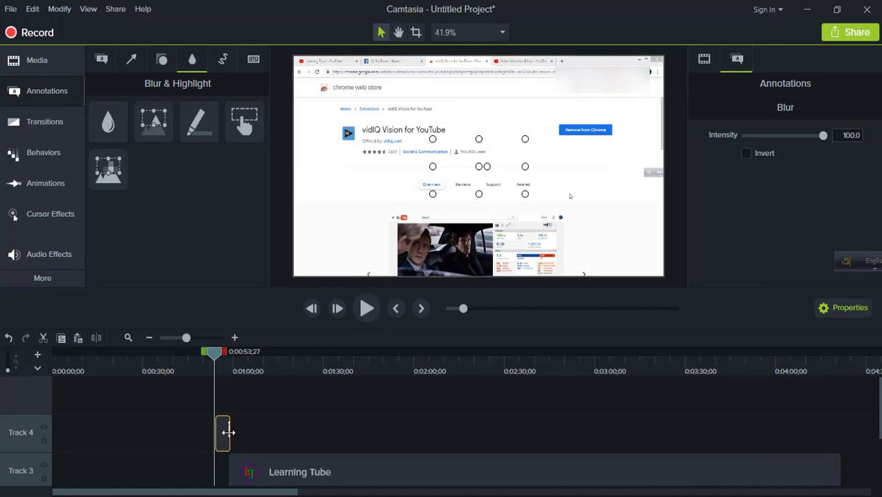
drag(224, 434, 221, 439)
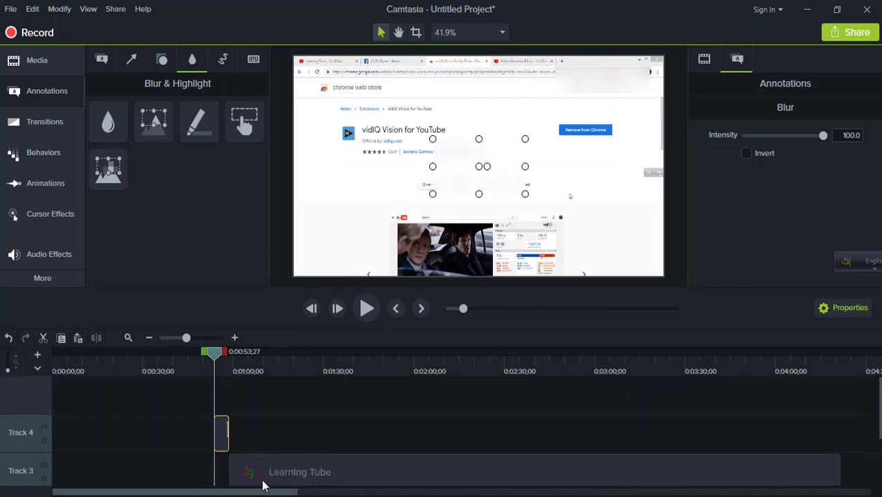
drag(300, 474, 357, 474)
scroll(254, 427, down, 1)
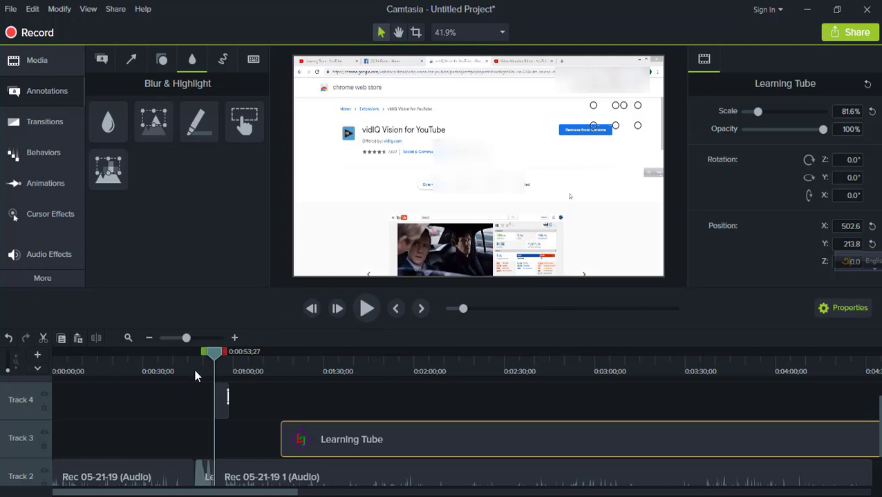
At 0:00:55;13, move the blur region up and left over the extension's title and rating lines, with the canvas at 50%.
drag(212, 354, 218, 354)
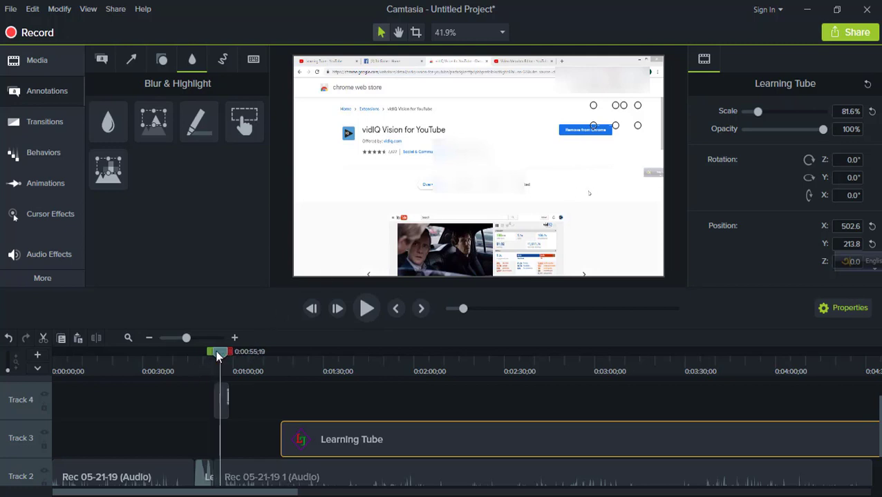
click(224, 410)
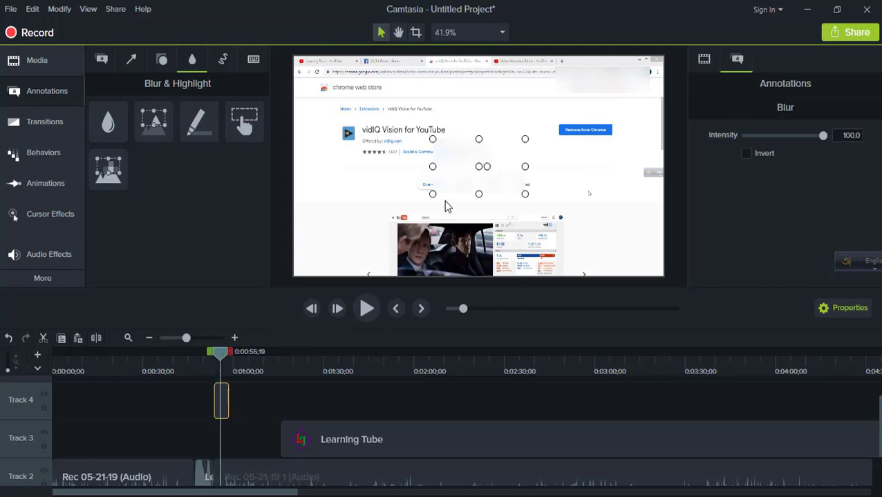
mouse_move(480, 167)
mouse_down()
mouse_move(471, 169)
mouse_move(479, 167)
mouse_up()
drag(220, 355, 219, 354)
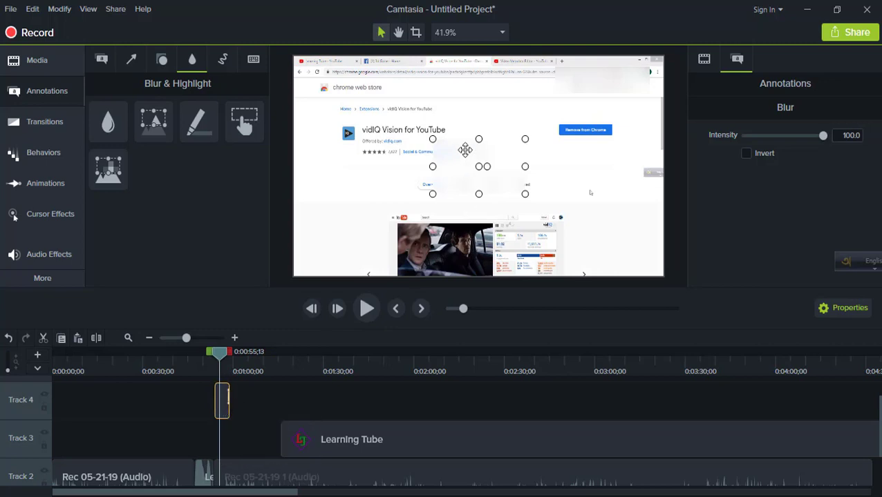
mouse_move(476, 169)
mouse_down()
mouse_move(492, 145)
mouse_move(468, 151)
mouse_move(591, 138)
mouse_move(374, 129)
mouse_move(388, 161)
mouse_move(446, 231)
mouse_move(445, 246)
mouse_move(487, 236)
mouse_move(551, 173)
mouse_move(573, 122)
mouse_move(538, 156)
mouse_move(464, 147)
mouse_up()
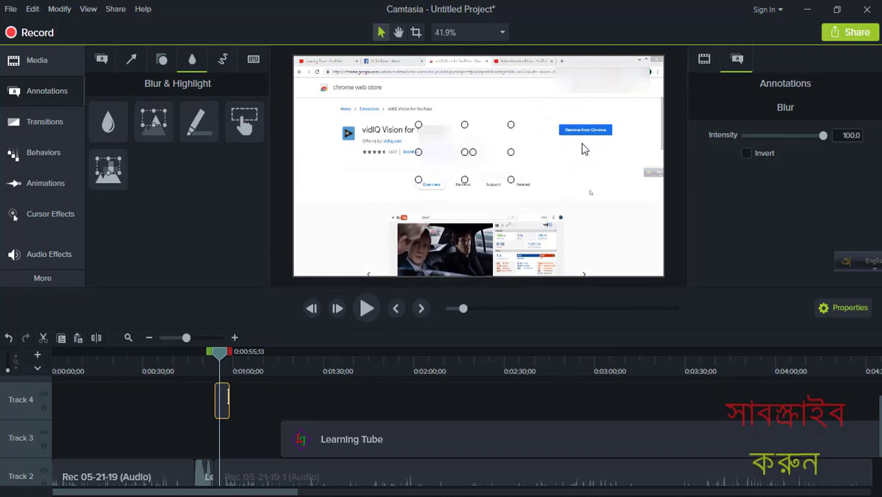
scroll(464, 122, up, 1)
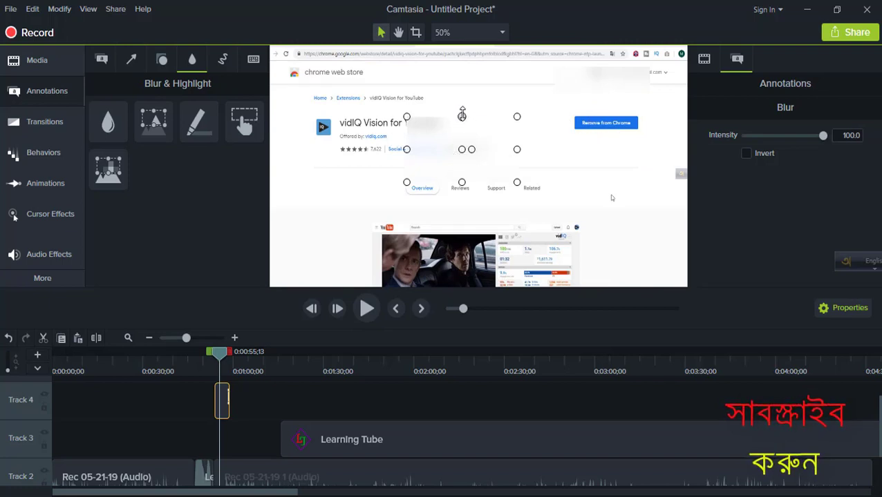
Shrink the blur region and move it so it covers only the "Remove from Chrome" button.
drag(462, 115, 455, 156)
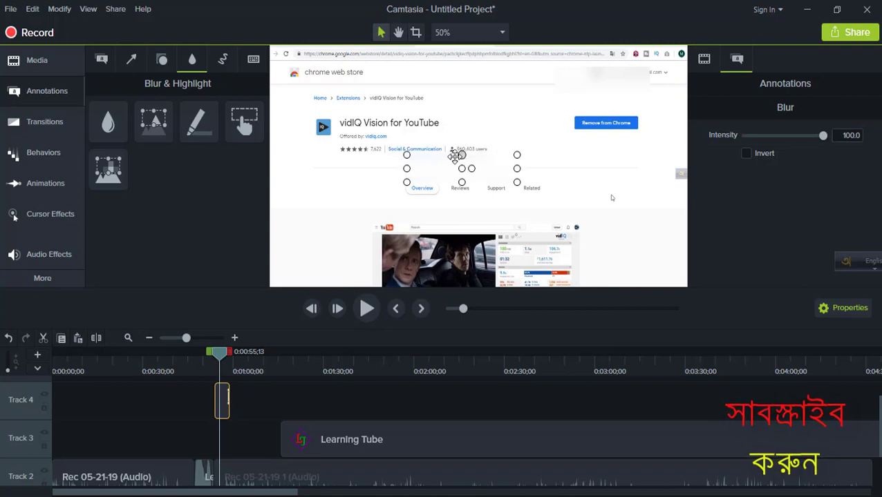
drag(406, 169, 602, 122)
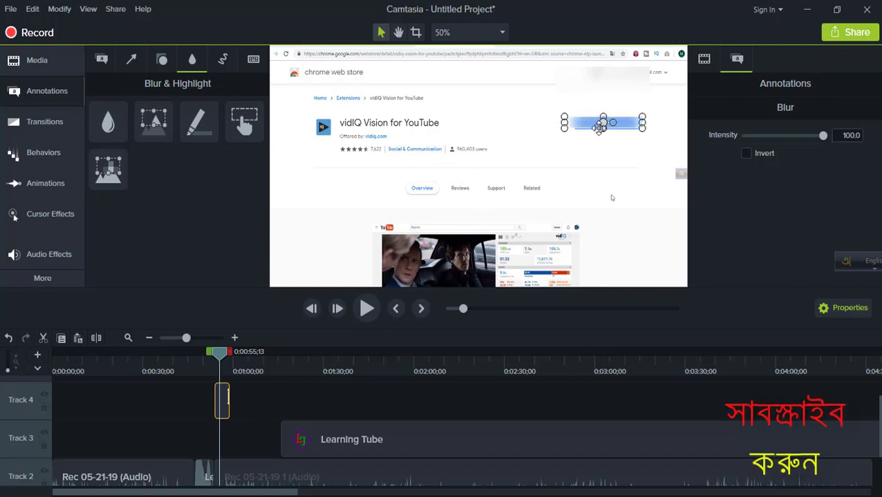
drag(604, 130, 604, 132)
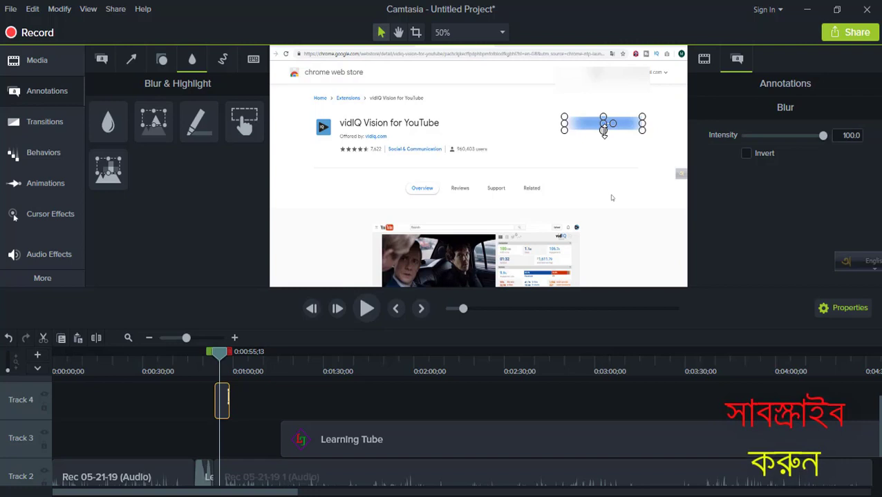
click(505, 107)
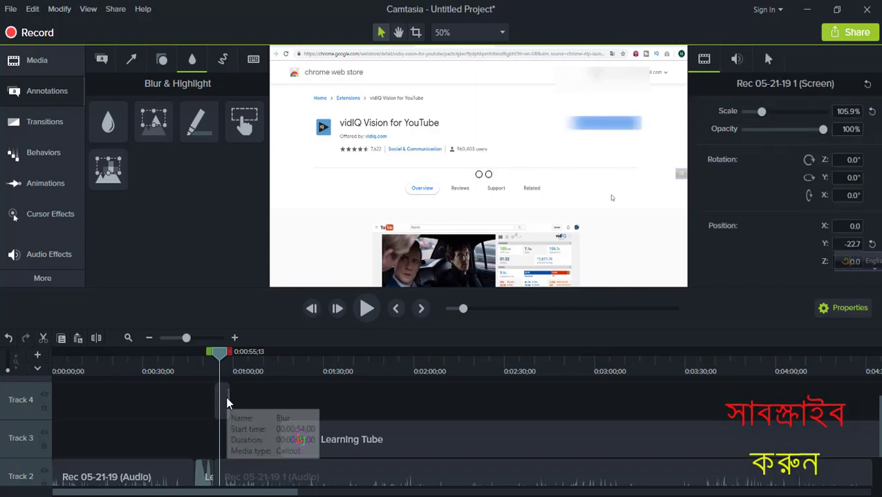
Extend the blur clip's end on Track 4 to about 0:01:05, and play from 0:00:51;17 to check the blur.
click(227, 400)
drag(230, 398, 249, 396)
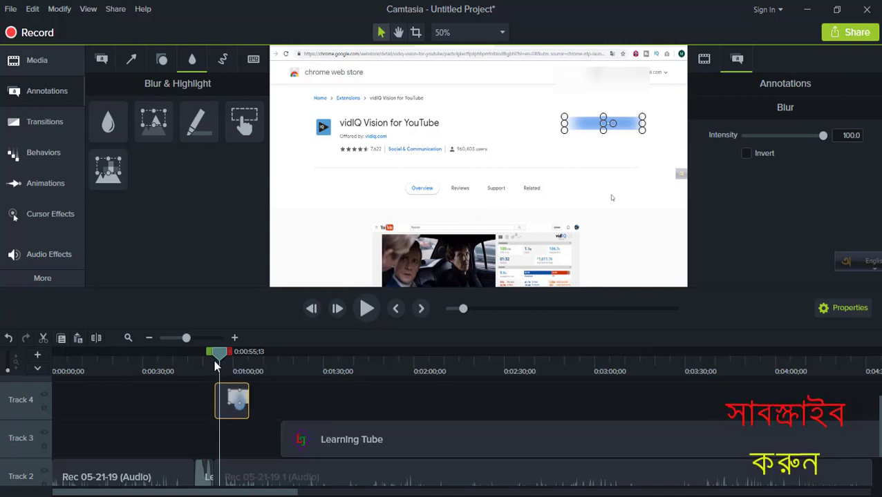
drag(219, 351, 207, 351)
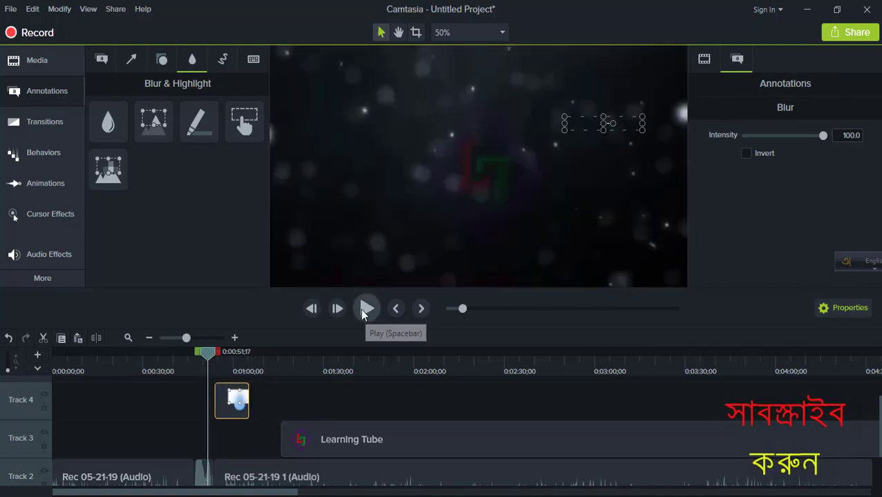
click(367, 309)
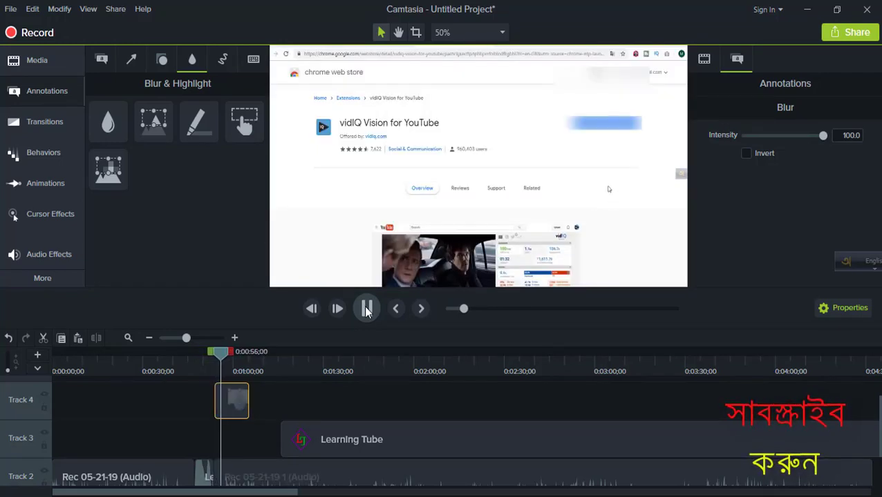
click(367, 309)
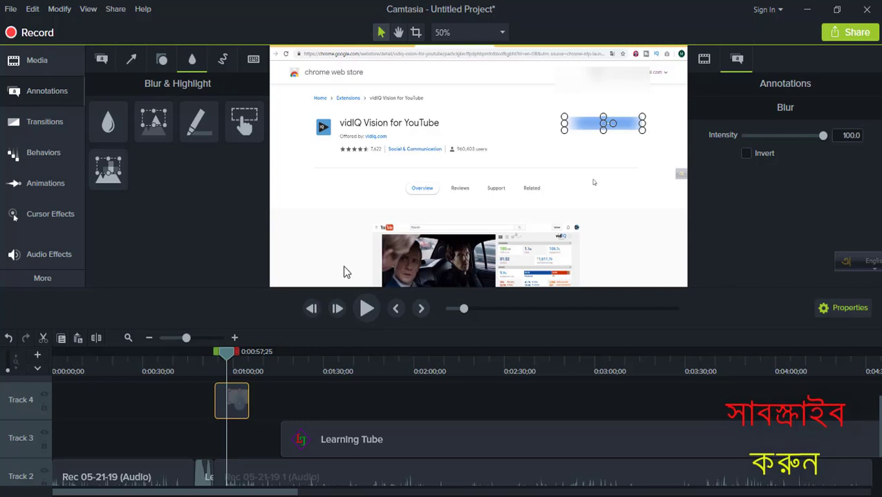
Move the blur clip along Track 4 to start at about 0:01:35, and show the available transitions.
click(316, 228)
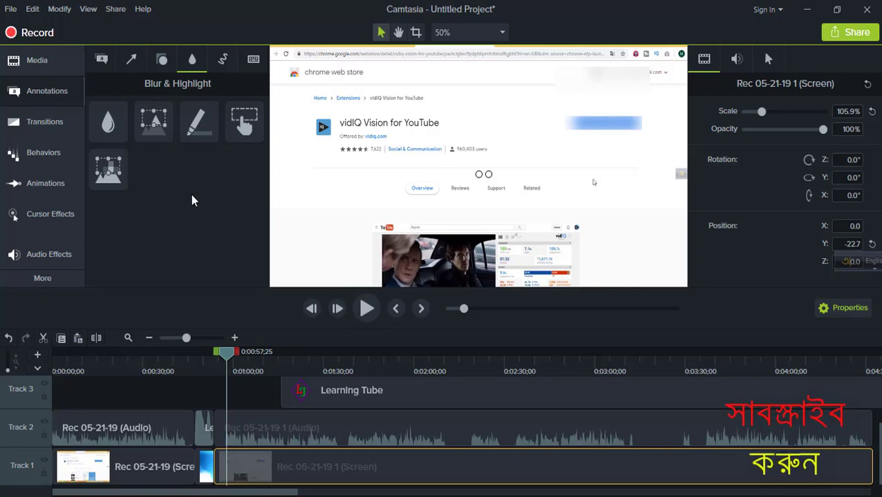
click(40, 127)
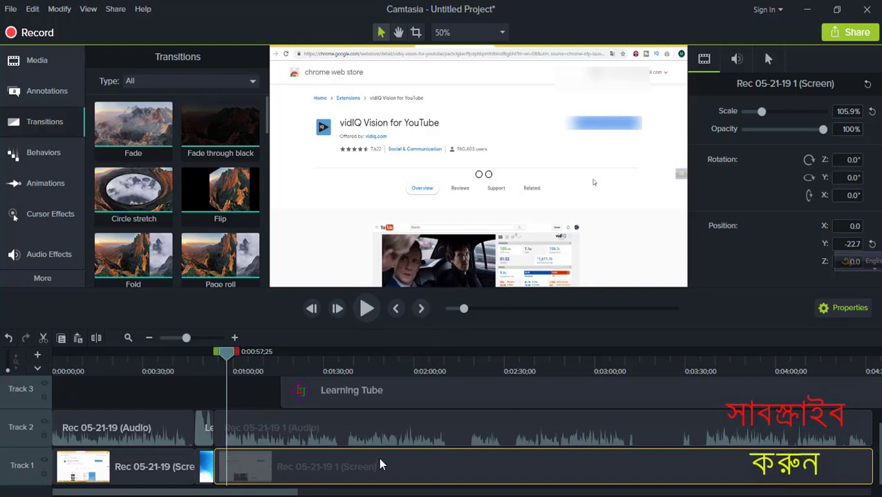
scroll(380, 465, up, 1)
scroll(379, 472, up, 1)
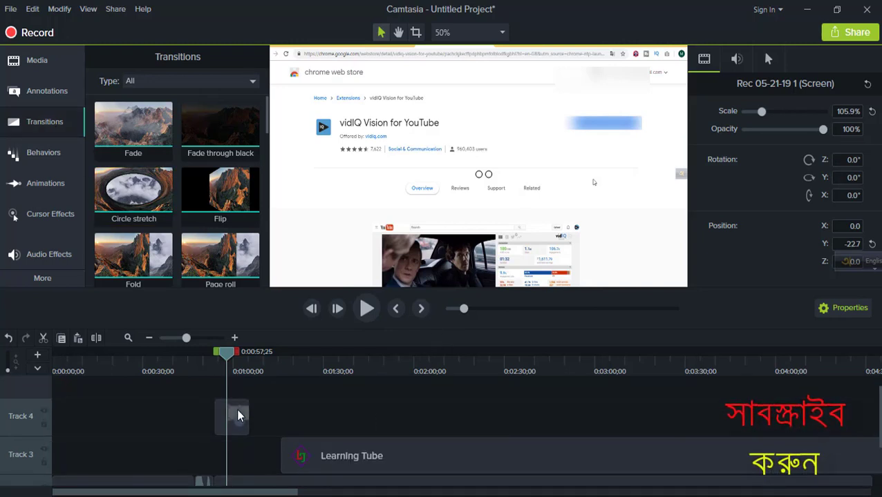
drag(239, 416, 358, 423)
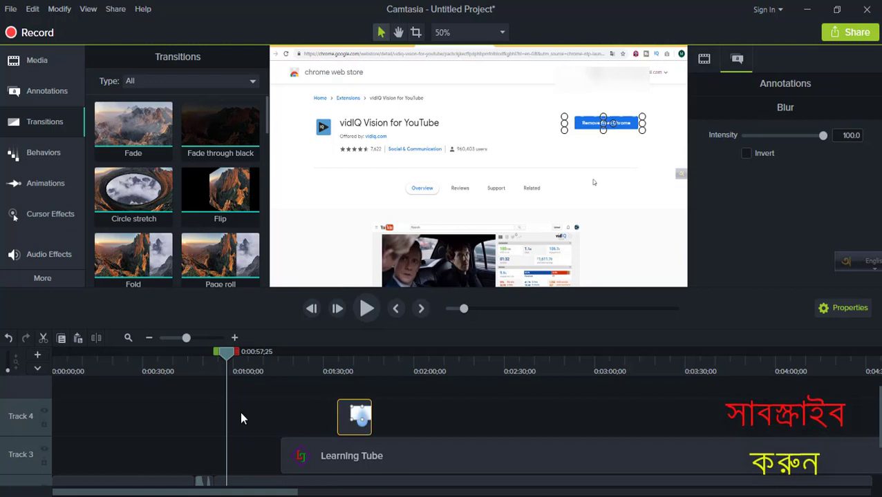
click(242, 413)
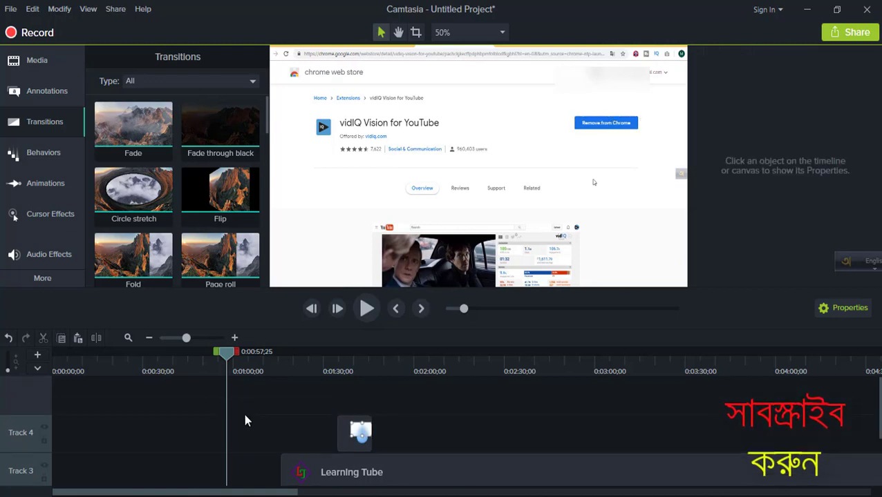
click(37, 122)
click(37, 122)
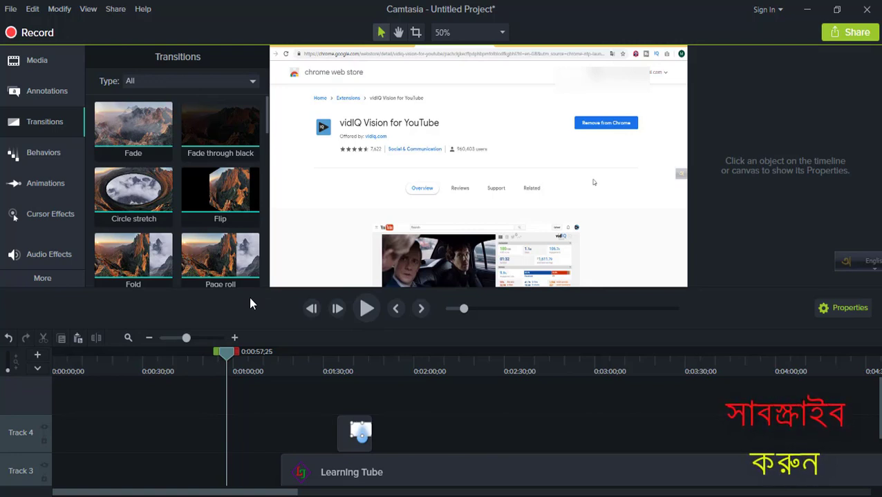
Add a plain text callout at the 0:00:57;25 playhead reading "please subscribe my channel".
click(41, 91)
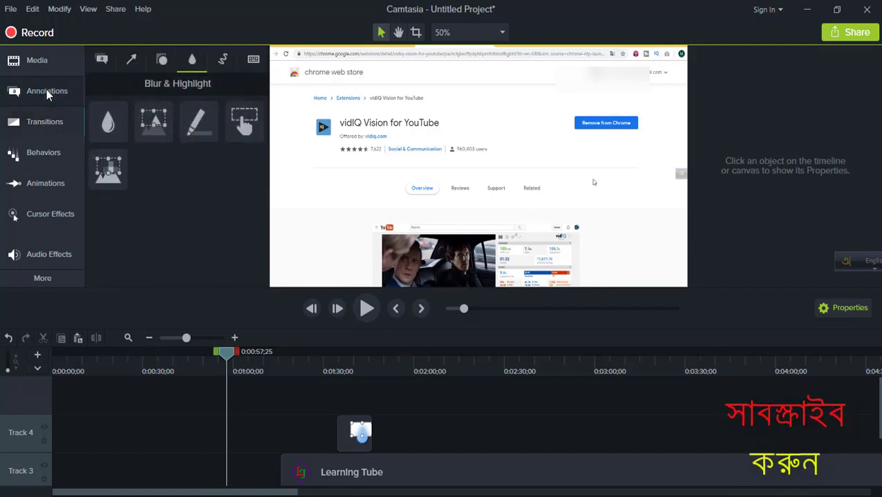
click(104, 63)
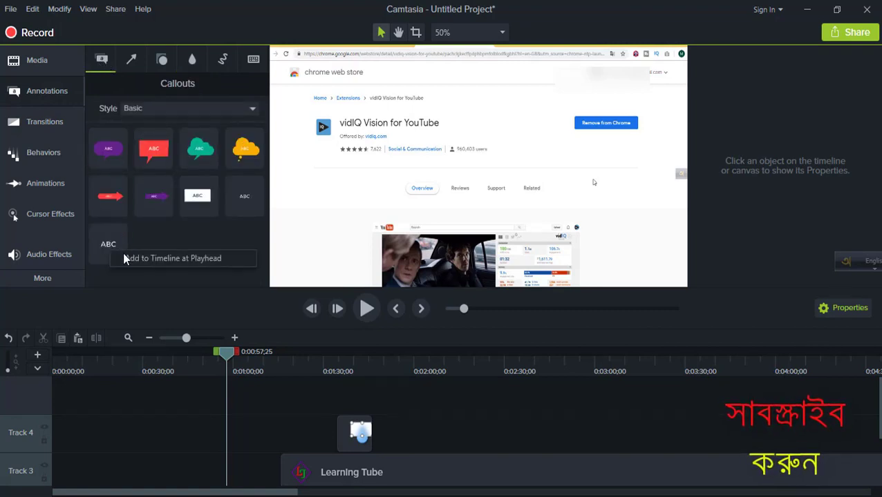
click(124, 258)
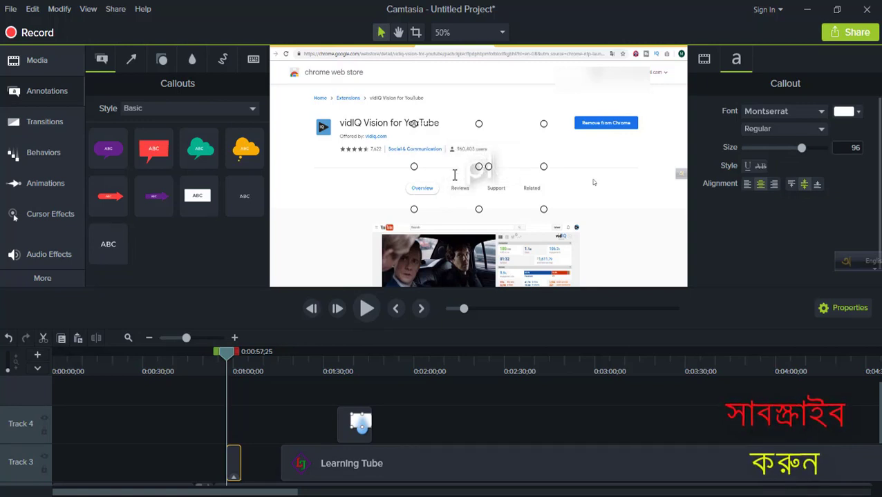
text(please subs)
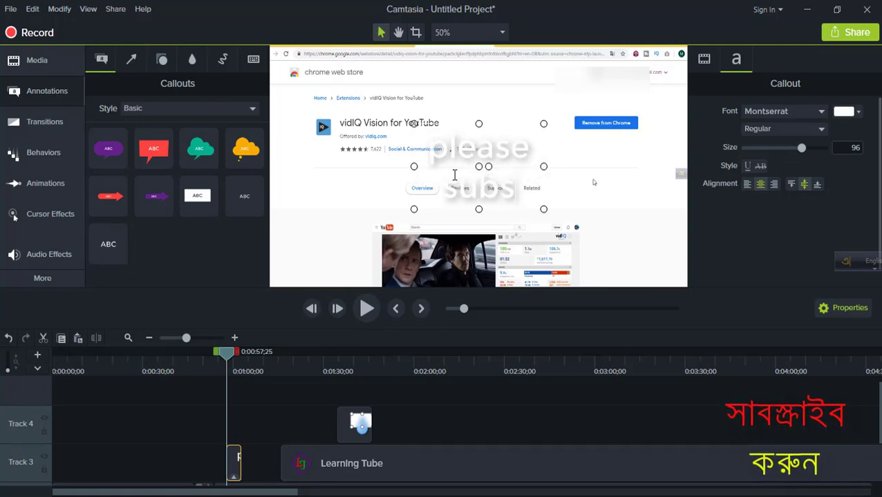
text(cribe my channel)
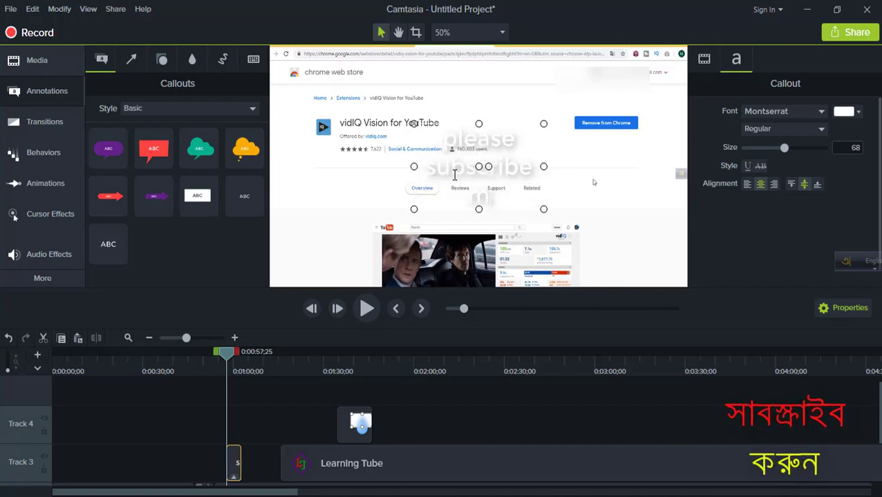
text(!)
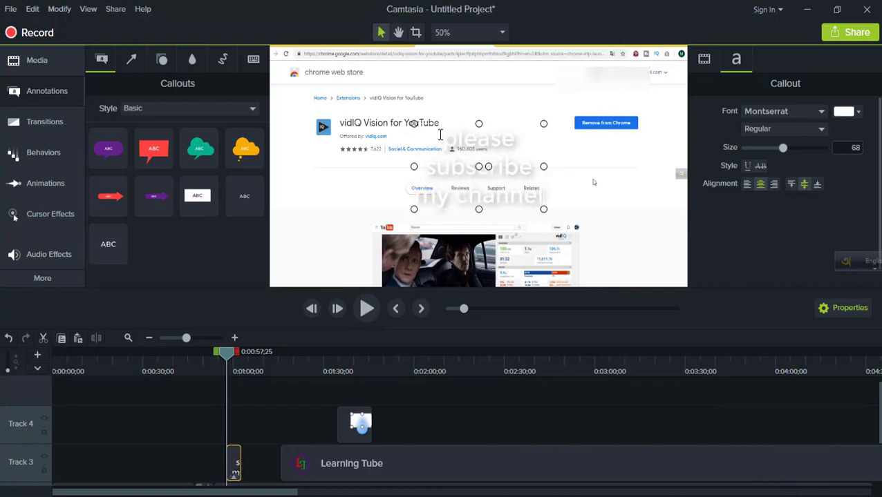
Change the colour of all the callout's text to black.
drag(440, 135, 553, 202)
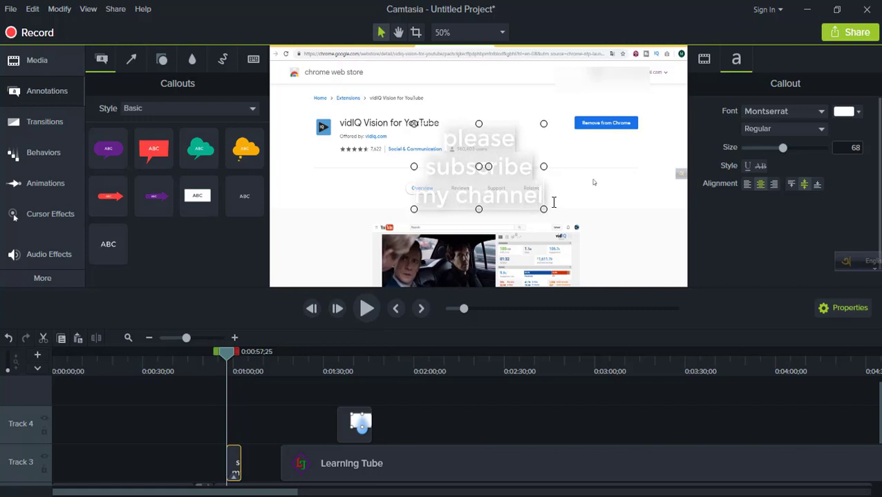
click(857, 111)
click(751, 153)
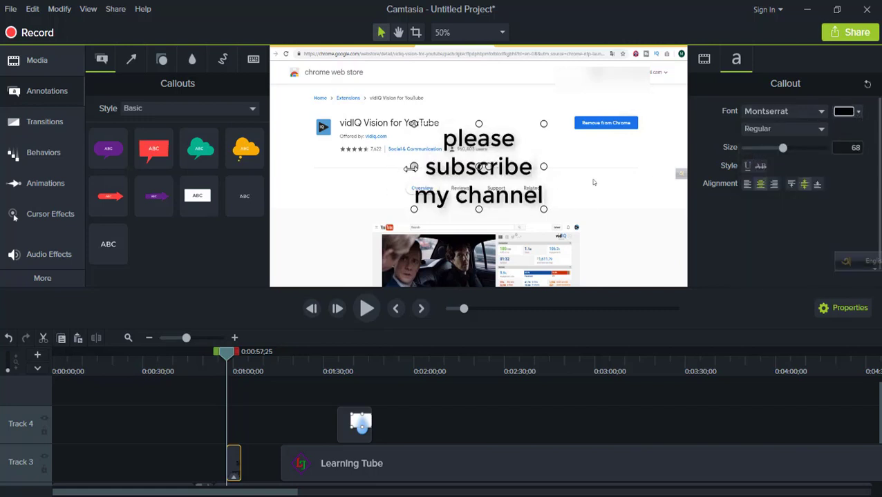
Widen and flatten the callout's text box so its text fits on one line, and place it just above the video preview image.
drag(412, 167, 335, 166)
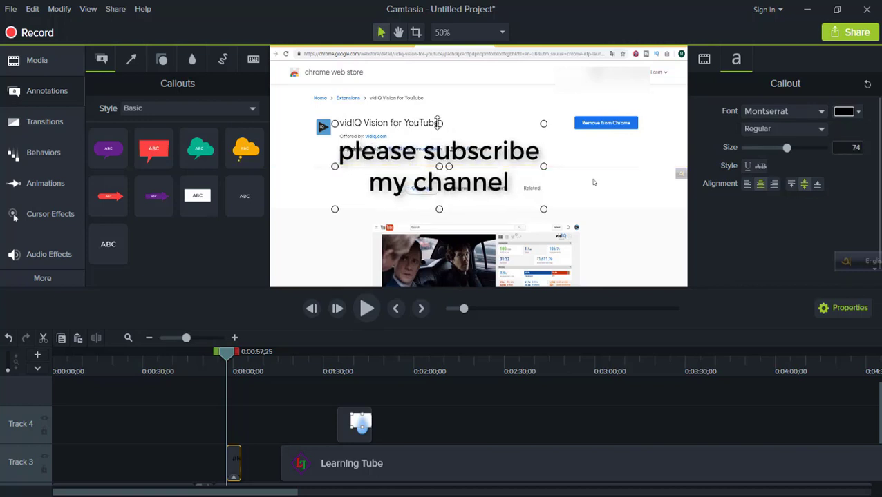
click(437, 121)
click(434, 142)
drag(438, 133, 460, 206)
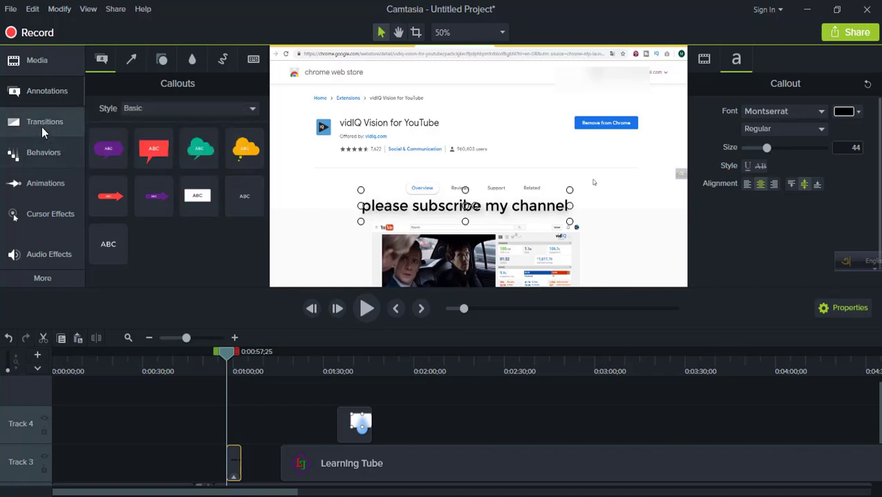
Colour the word "subscribe" red (#EA0A0A) and "channel" green, and shift the callout slightly up and left on the canvas.
click(449, 207)
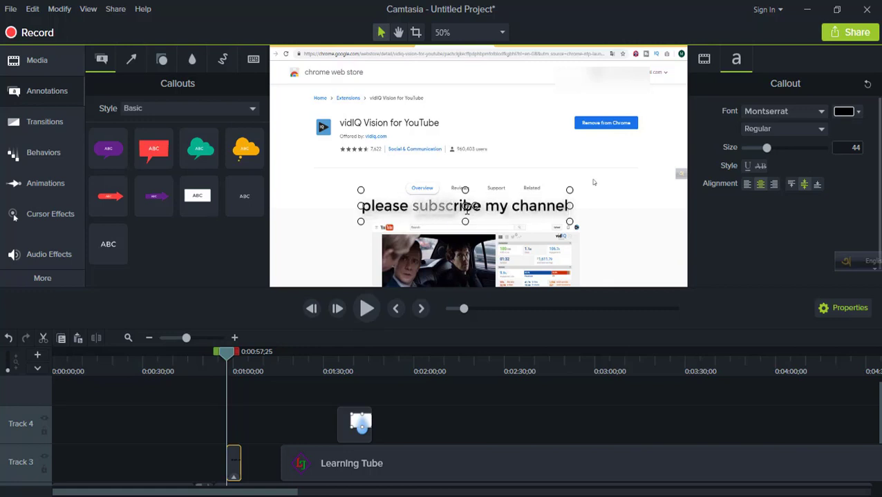
click(857, 111)
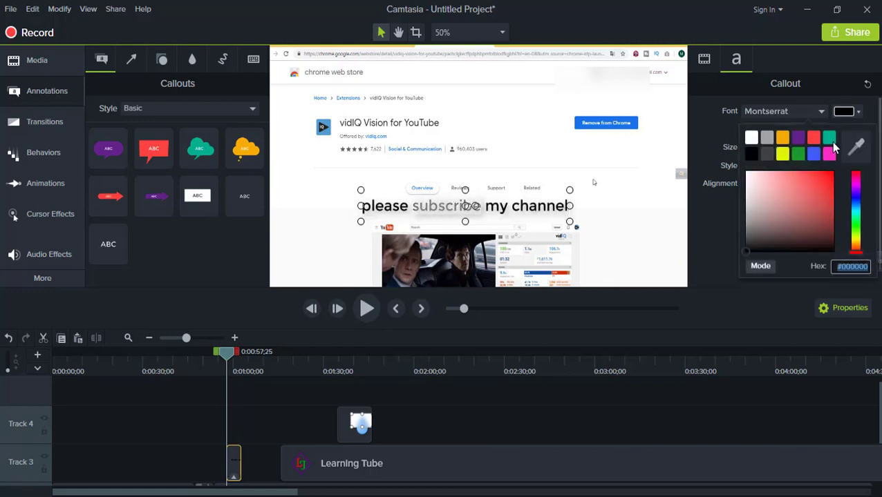
click(830, 177)
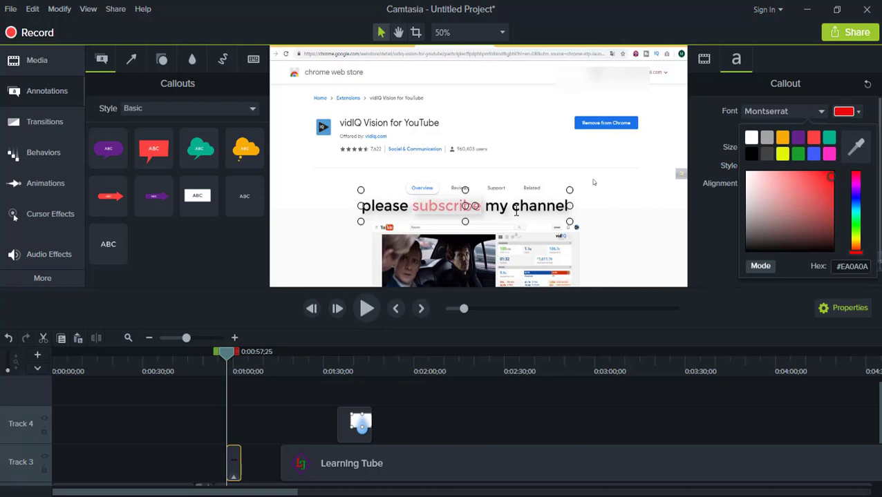
click(545, 205)
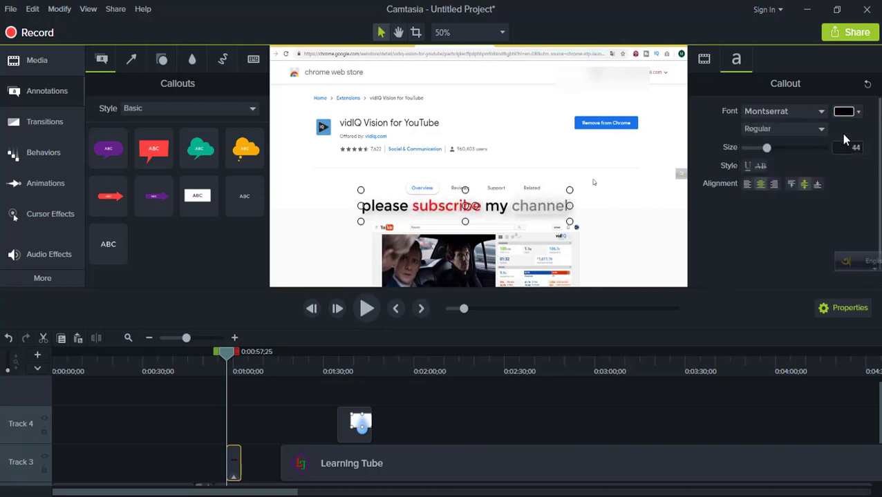
click(857, 114)
click(794, 153)
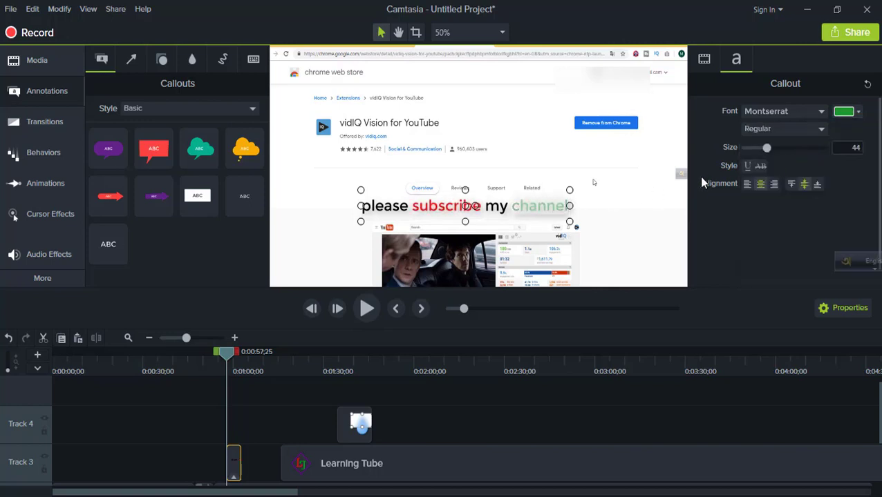
click(641, 208)
drag(455, 207, 419, 195)
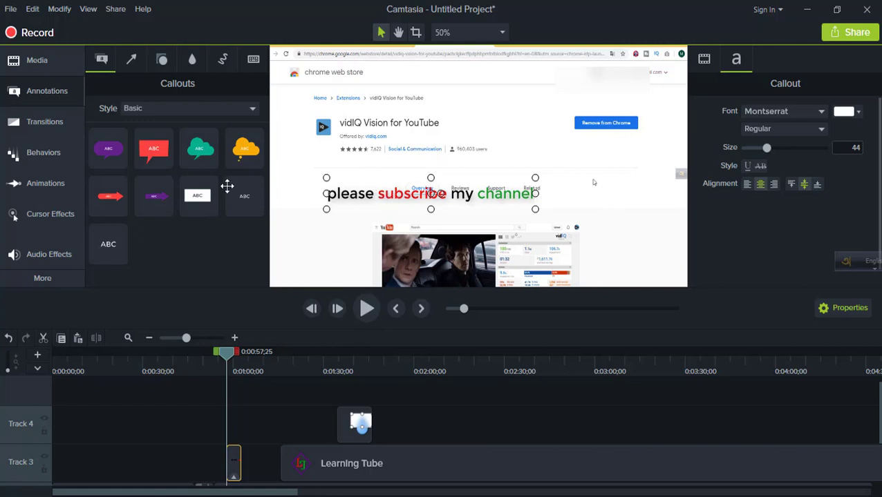
Examine the available transitions, from Fade and Circle stretch through Page turn to Slide left and Slide right.
click(56, 122)
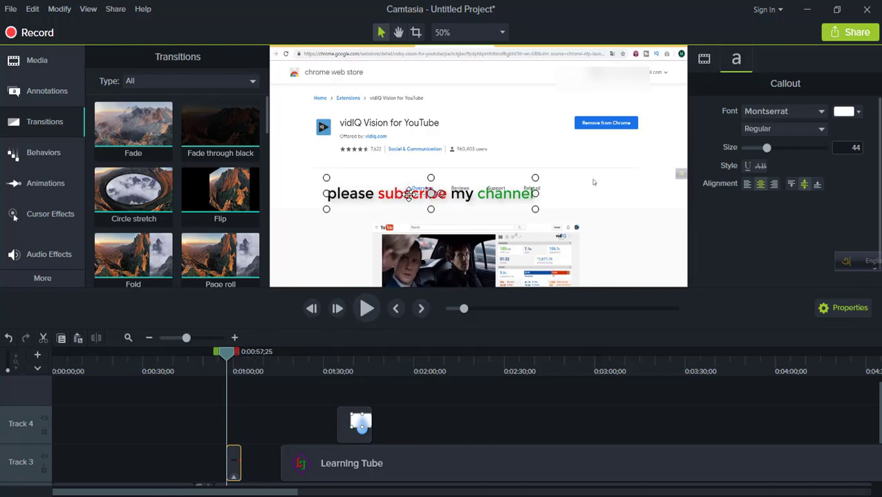
scroll(142, 160, down, 1)
scroll(147, 166, up, 1)
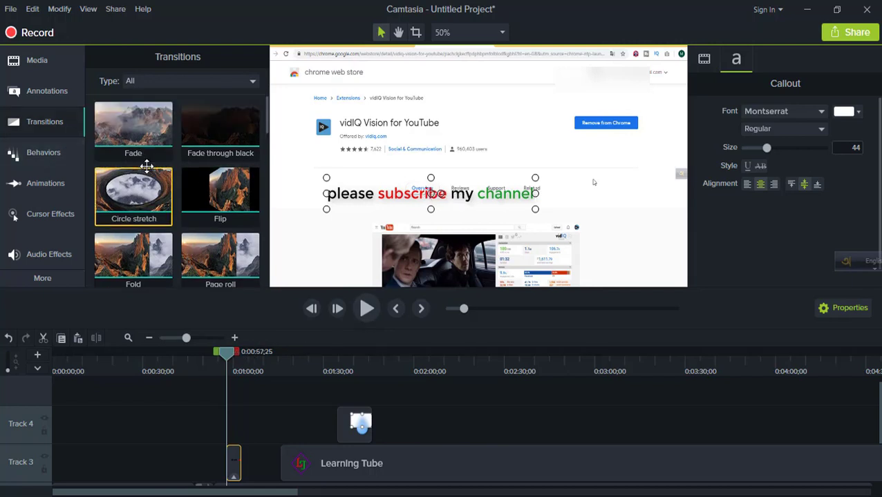
scroll(140, 157, down, 1)
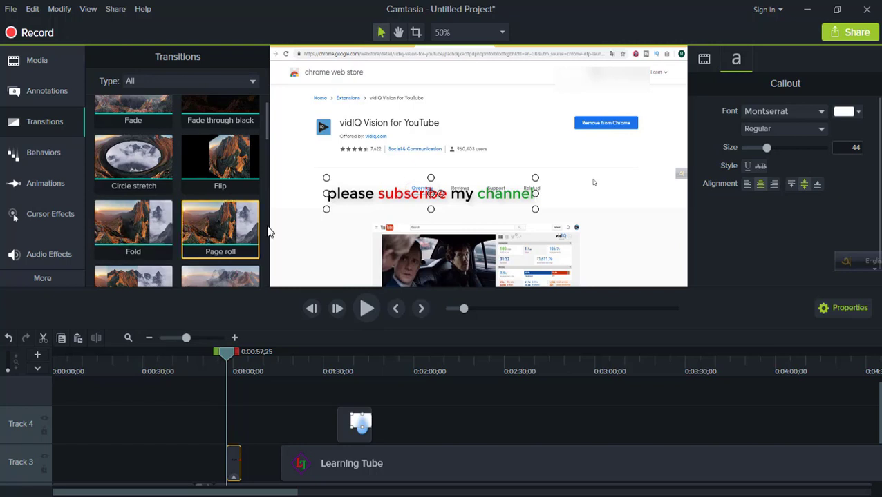
scroll(235, 223, down, 1)
scroll(236, 225, down, 2)
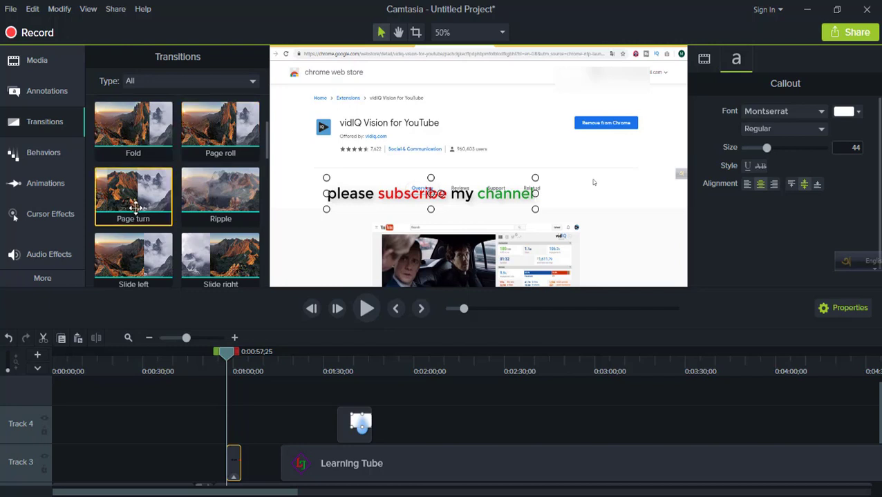
scroll(135, 207, down, 3)
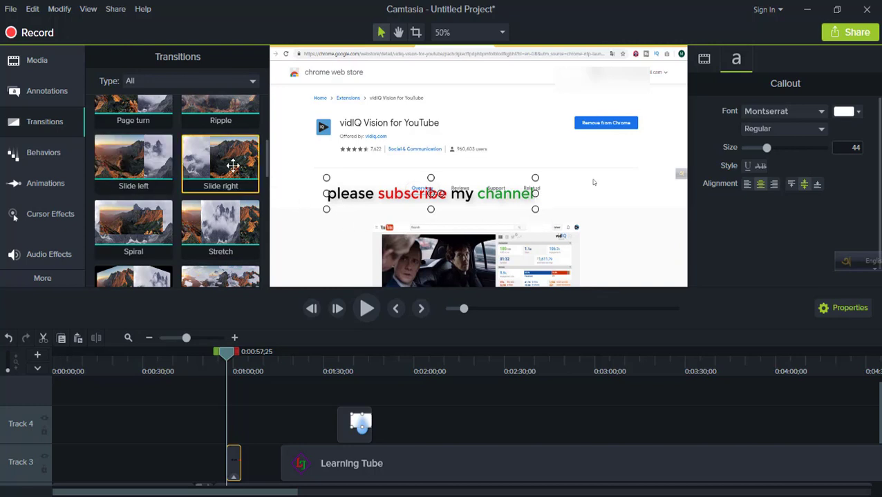
Move the subscribe callout clip up to Track 4 so it starts at 0:00:03;24, and extend its end to about 0:00:21.
scroll(269, 409, down, 1)
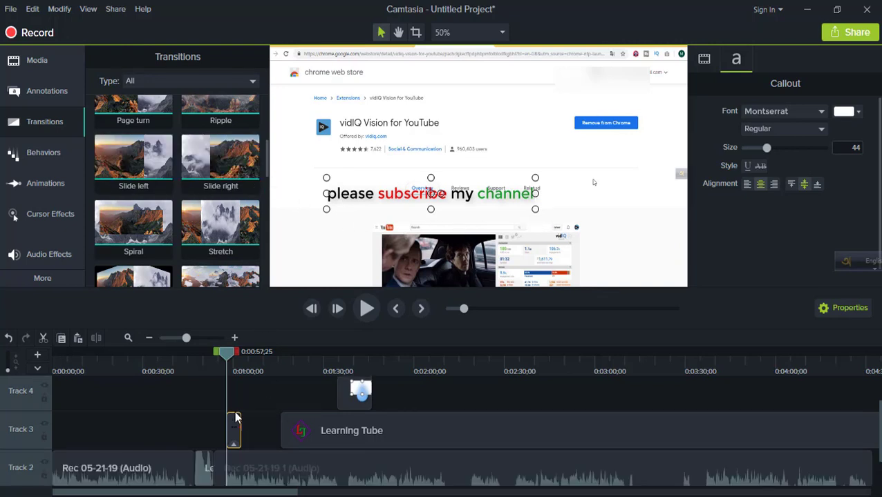
drag(234, 424, 237, 398)
scroll(254, 425, up, 1)
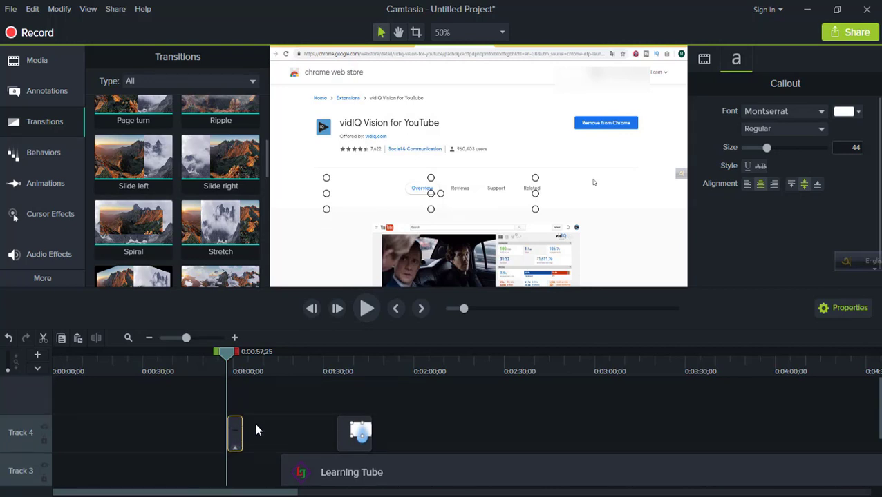
drag(228, 357, 63, 362)
scroll(160, 438, down, 1)
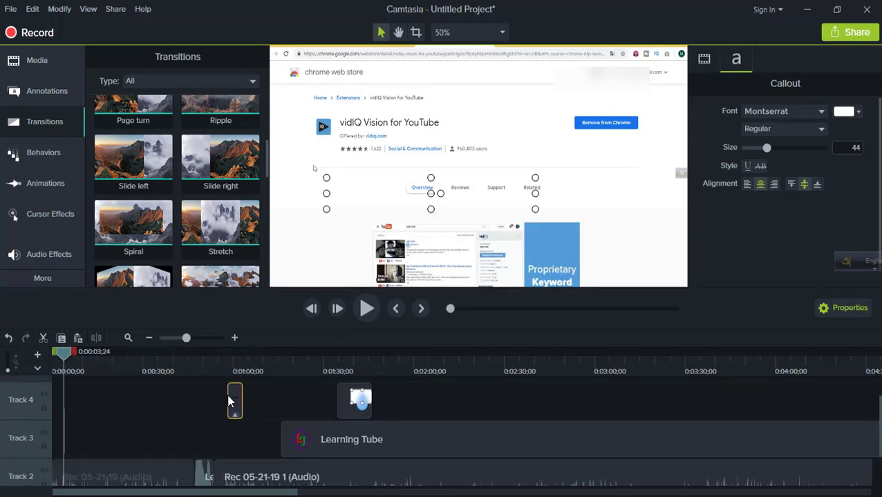
drag(235, 400, 75, 392)
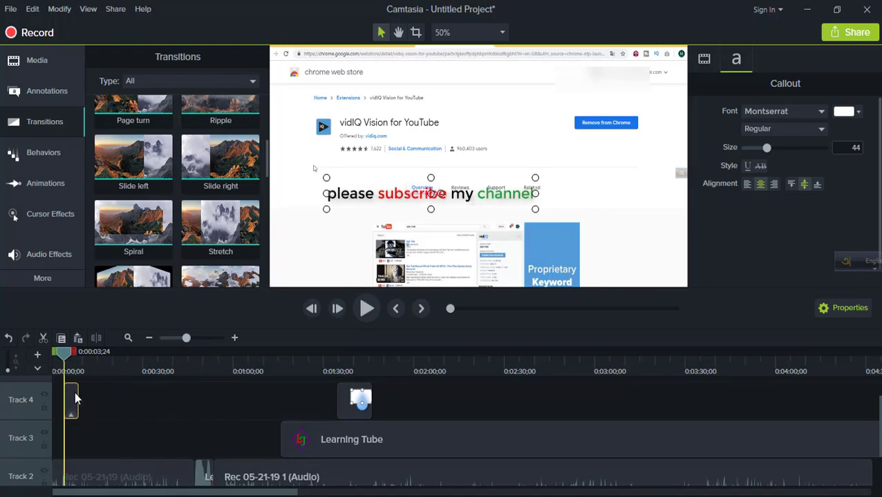
mouse_move(64, 352)
mouse_down()
mouse_move(53, 357)
mouse_move(69, 359)
mouse_up()
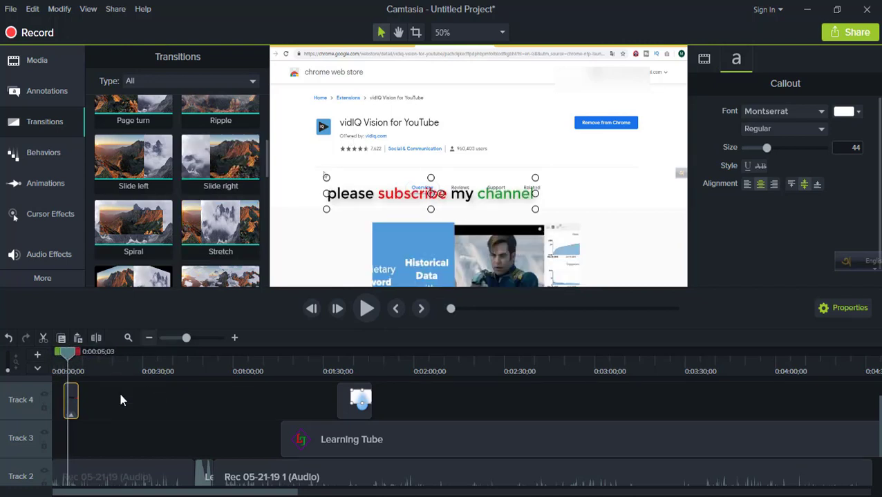
drag(78, 405, 117, 404)
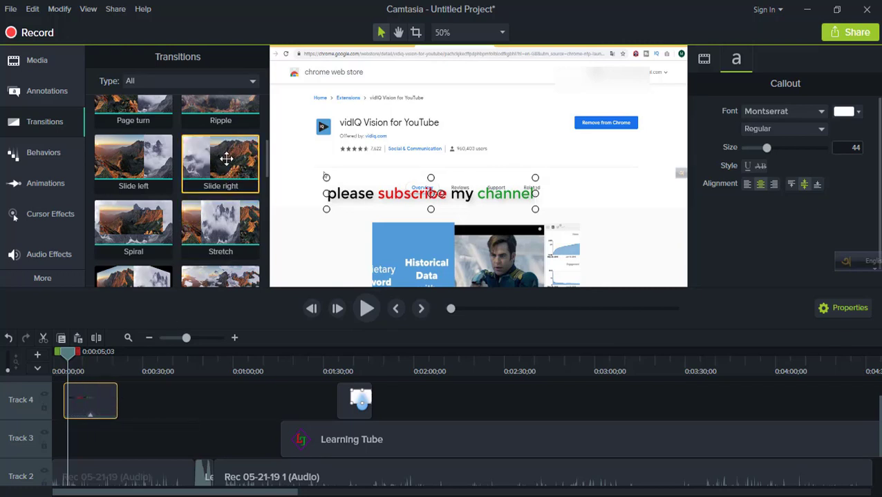
Add a Slide right transition to the callout clip's start and Slide left to its end, and play back the opening.
drag(225, 161, 64, 401)
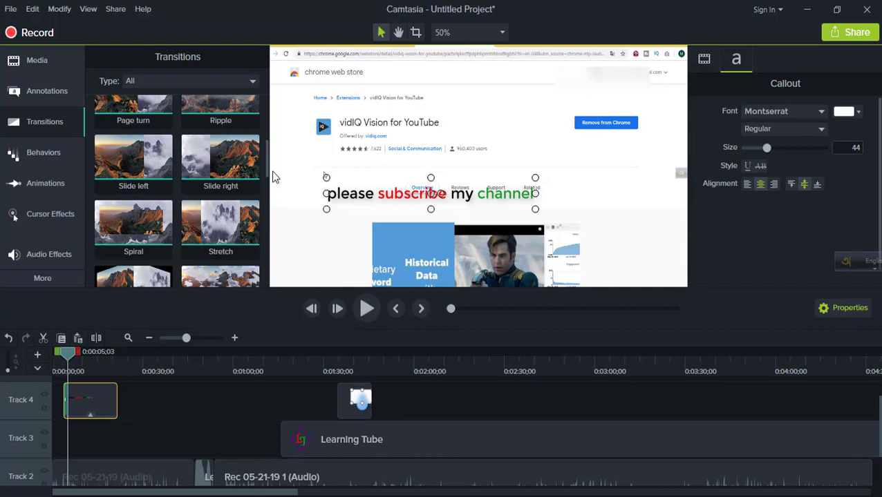
drag(125, 159, 116, 406)
drag(67, 353, 61, 353)
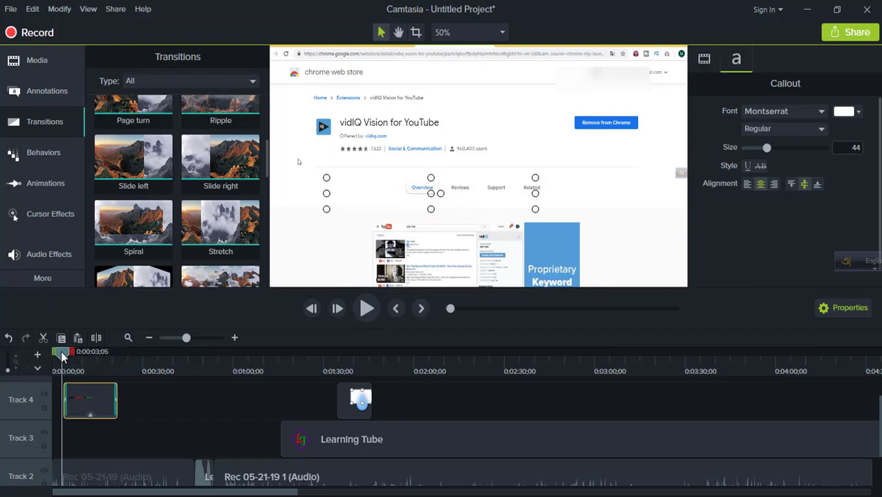
click(366, 309)
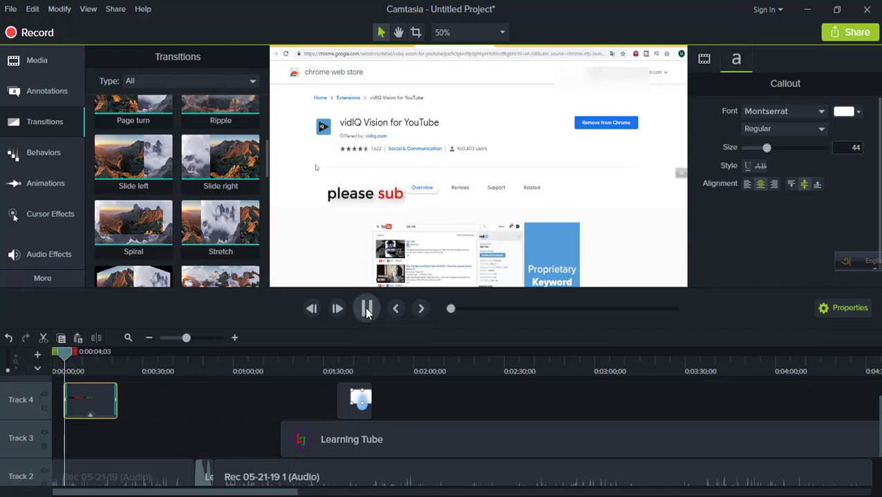
click(366, 309)
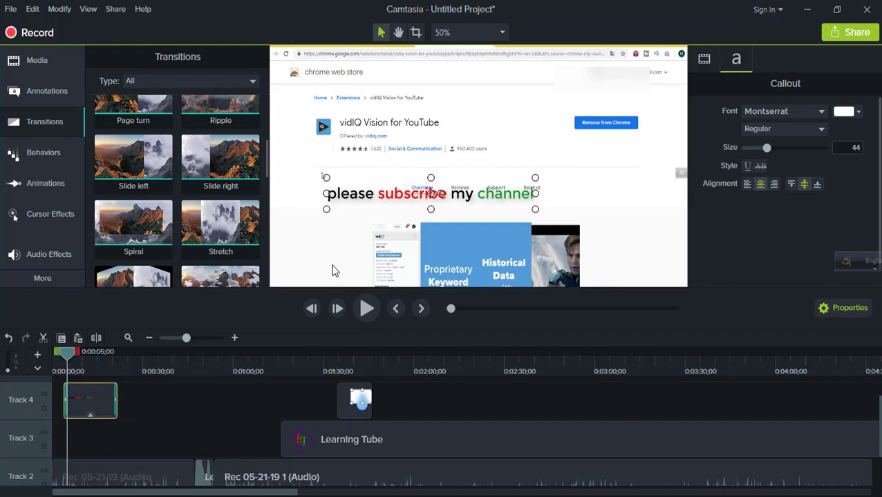
drag(69, 359, 60, 352)
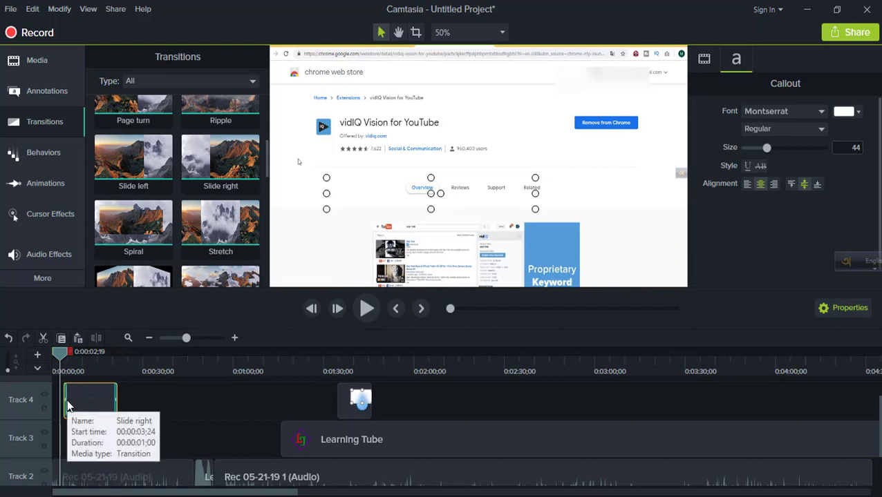
Lengthen the callout's opening slide transition to about 6 seconds and the closing one to about 7 seconds, and preview the opening.
drag(67, 400, 96, 398)
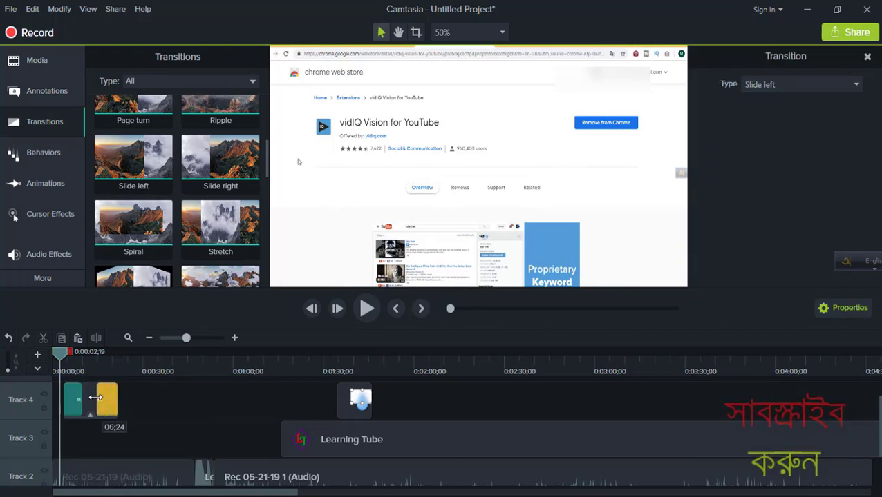
drag(60, 359, 63, 360)
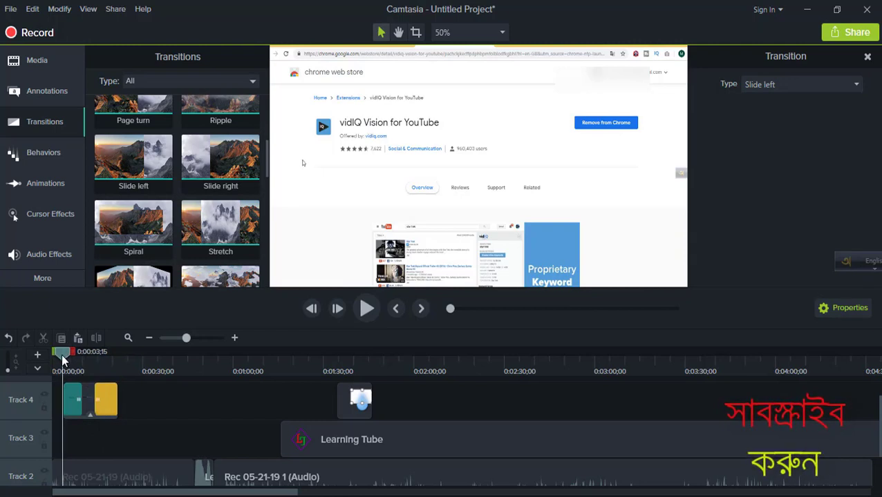
click(365, 308)
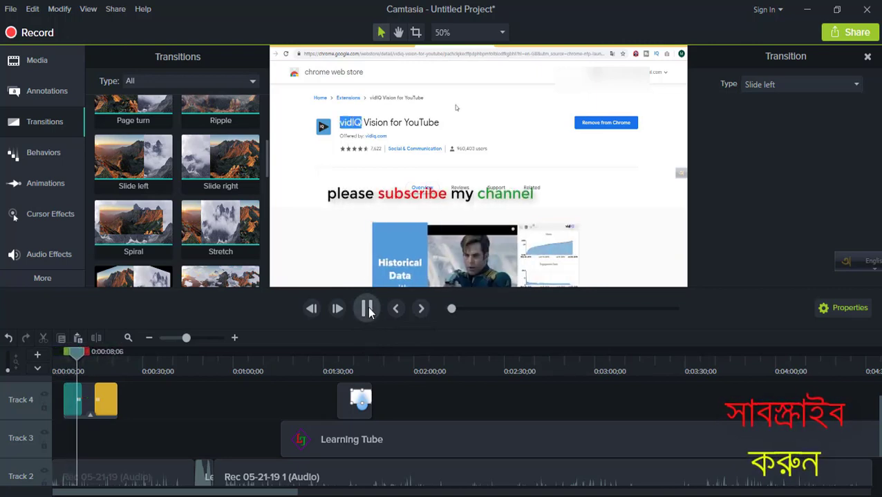
click(367, 309)
Move the callout straight down to near the lower edge of the video frame, and play back its closing transition.
click(422, 194)
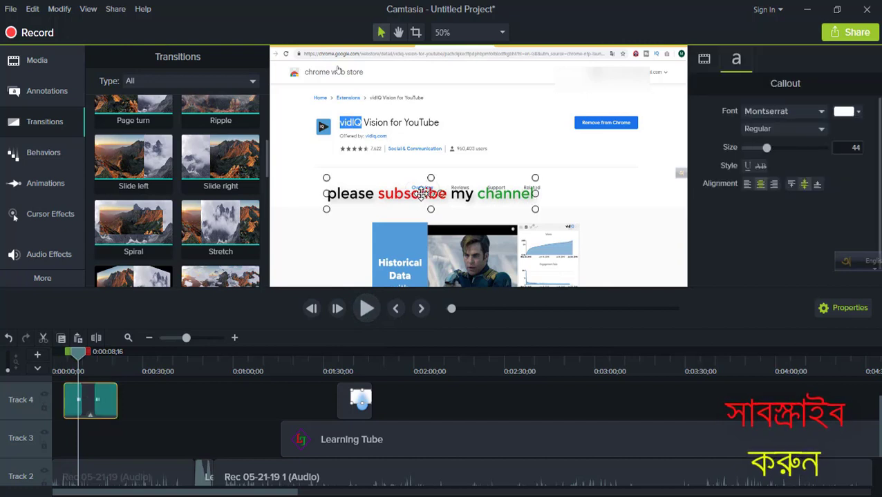
drag(422, 194, 422, 260)
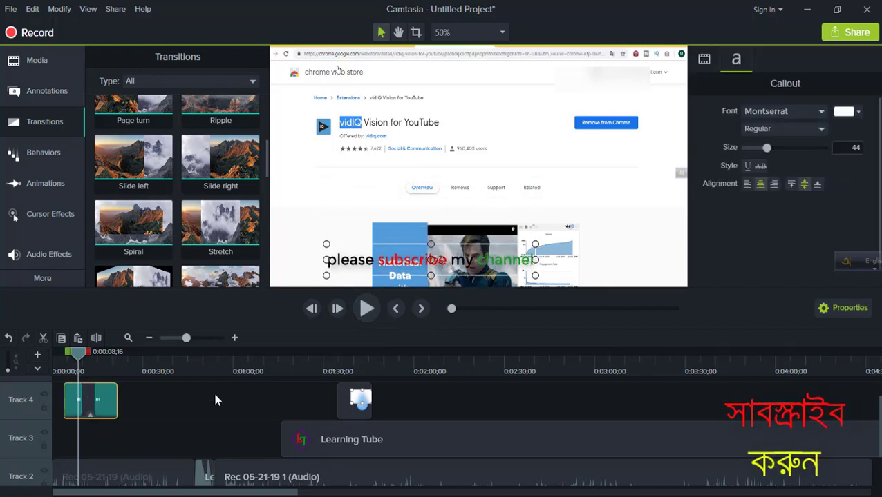
drag(80, 353, 92, 354)
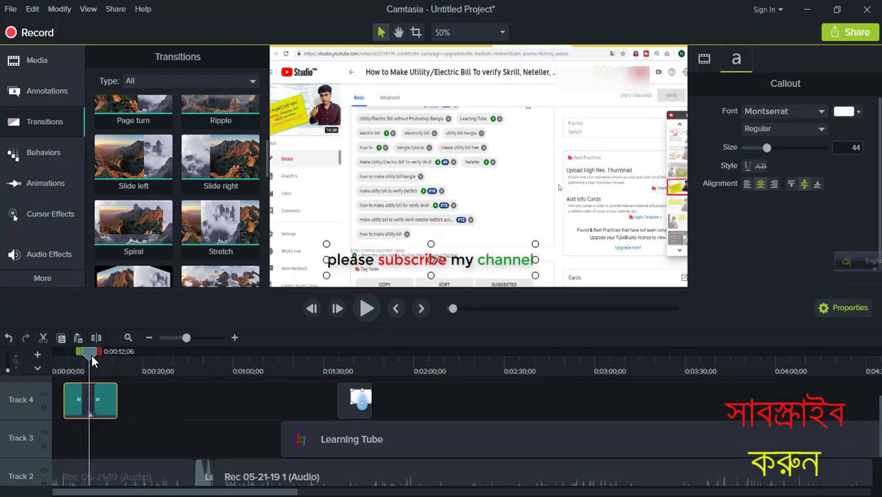
click(366, 308)
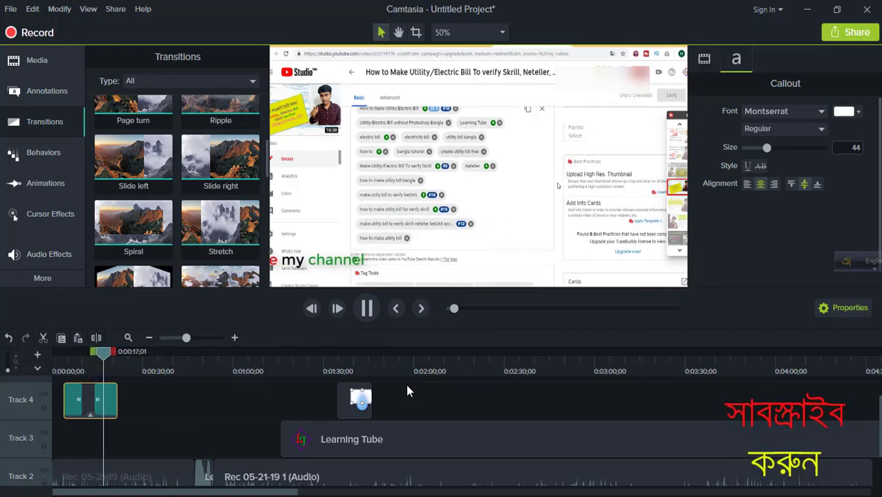
click(369, 310)
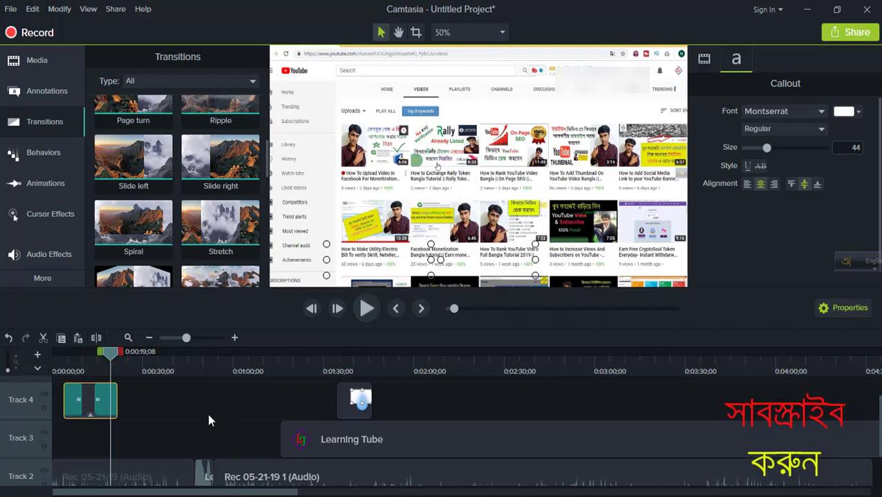
Remove the Slide left and Slide right transitions from the callout clip on Track 4.
scroll(185, 200, down, 1)
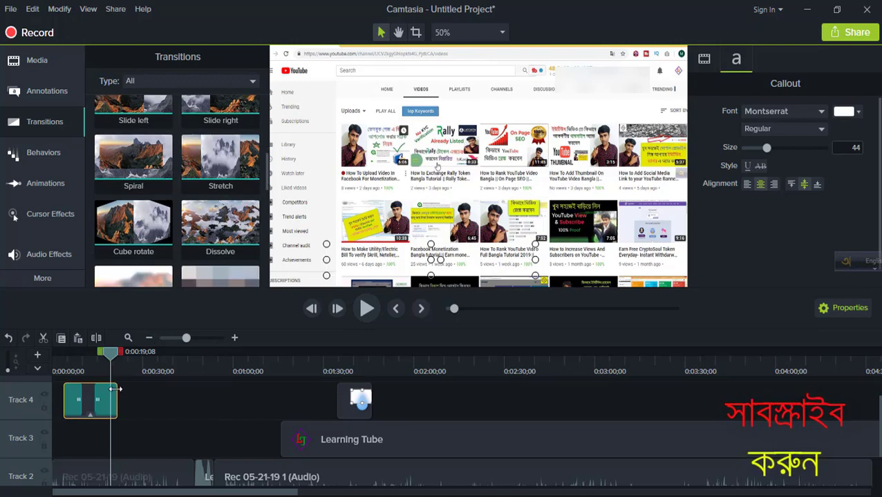
click(103, 399)
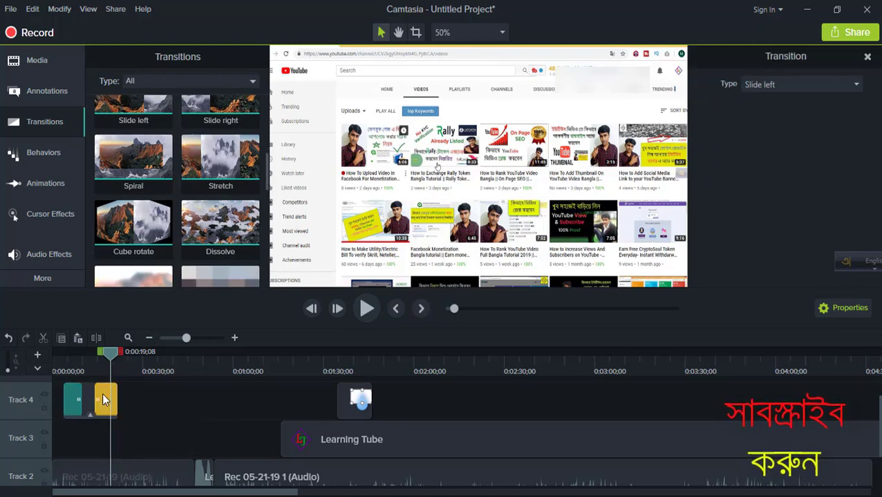
click(102, 393)
click(73, 394)
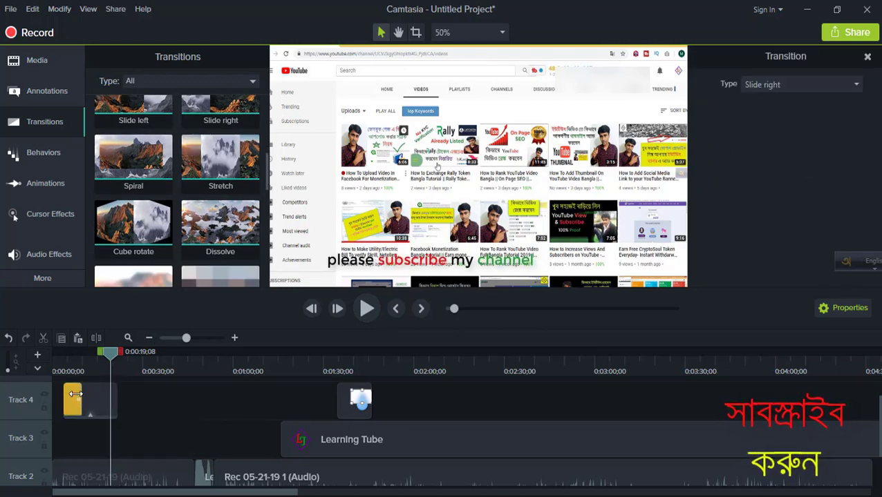
Apply the Radial blur transition to both ends of the callout clip on Track 4.
scroll(170, 235, down, 1)
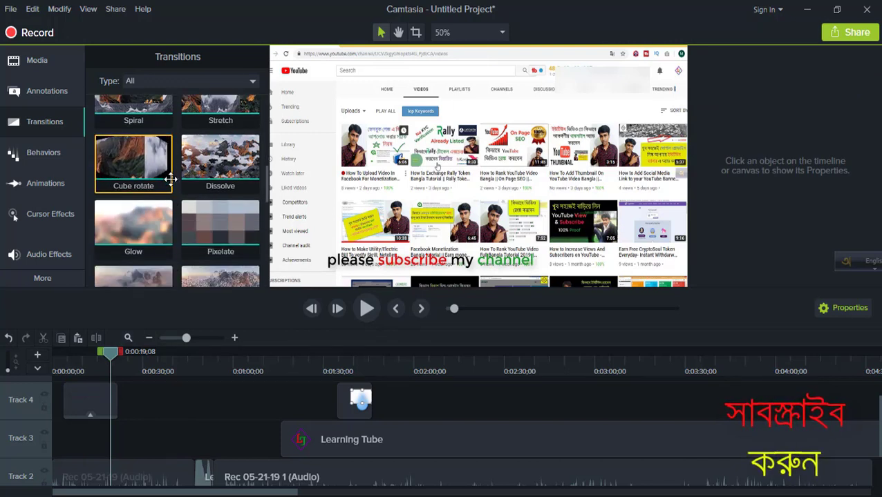
scroll(136, 179, down, 2)
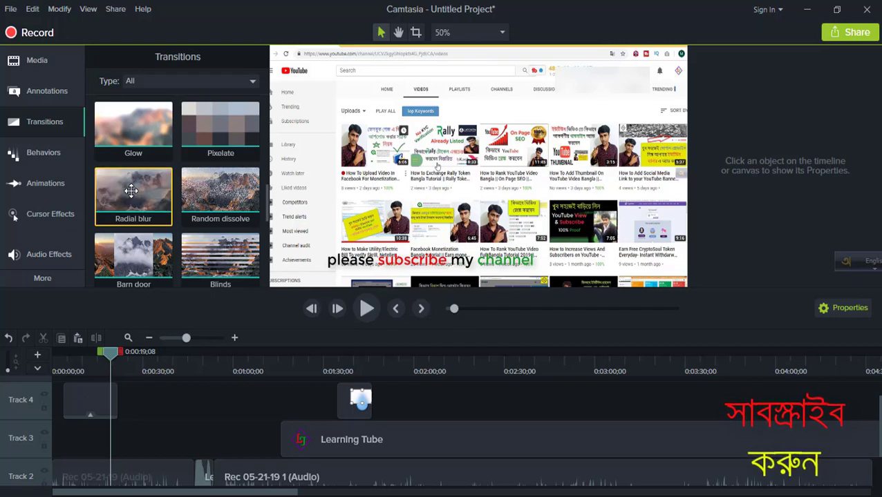
drag(132, 207, 87, 396)
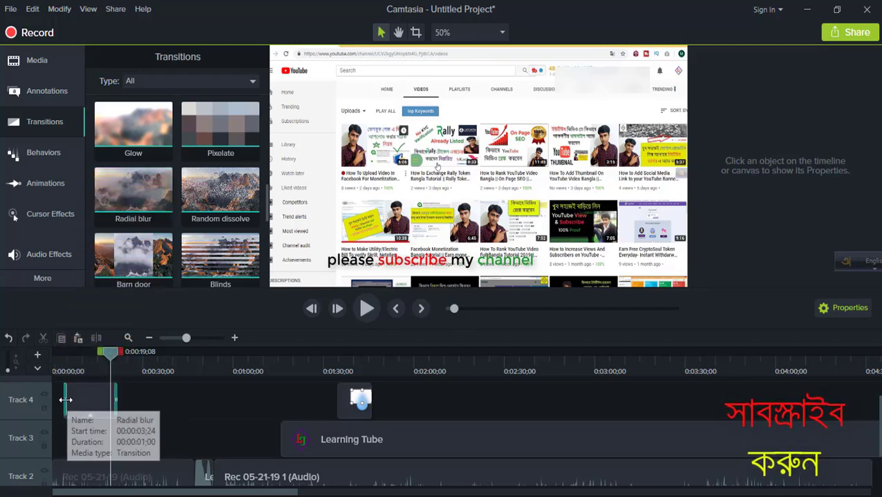
Lengthen the Radial blur transitions at both ends of the callout, and extend the clip's end to about 0:00:36.
click(71, 404)
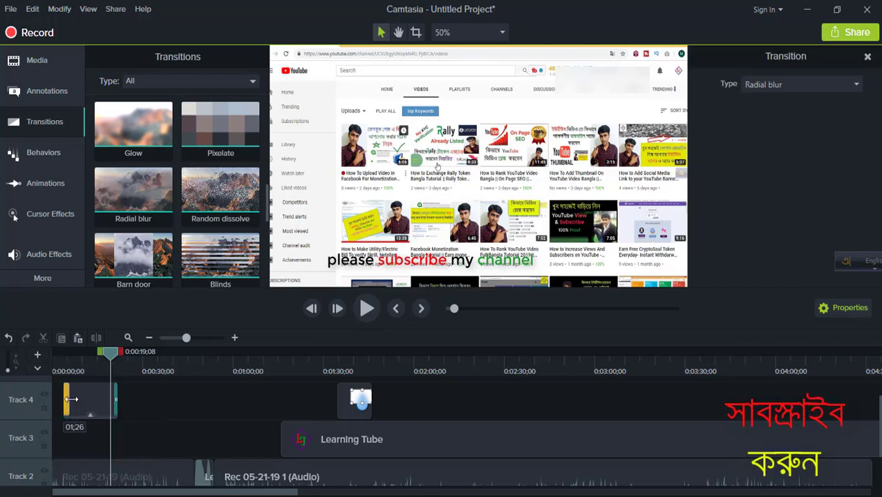
click(114, 399)
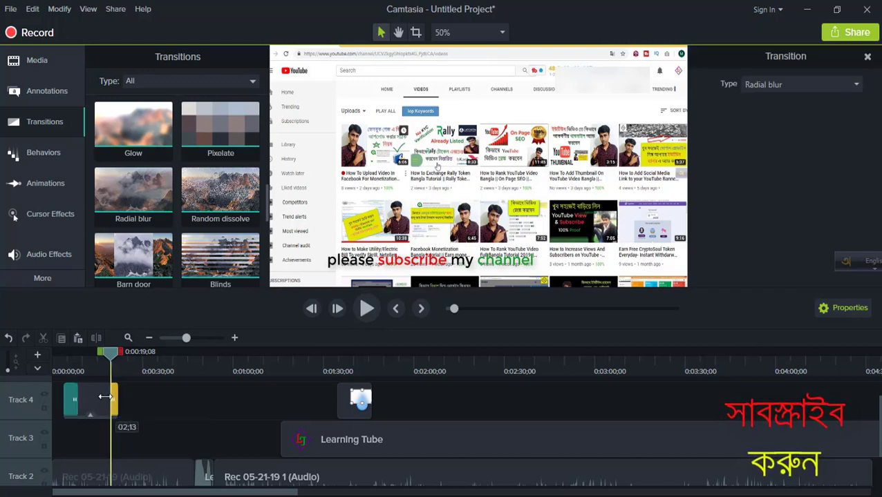
drag(116, 402, 159, 397)
click(156, 399)
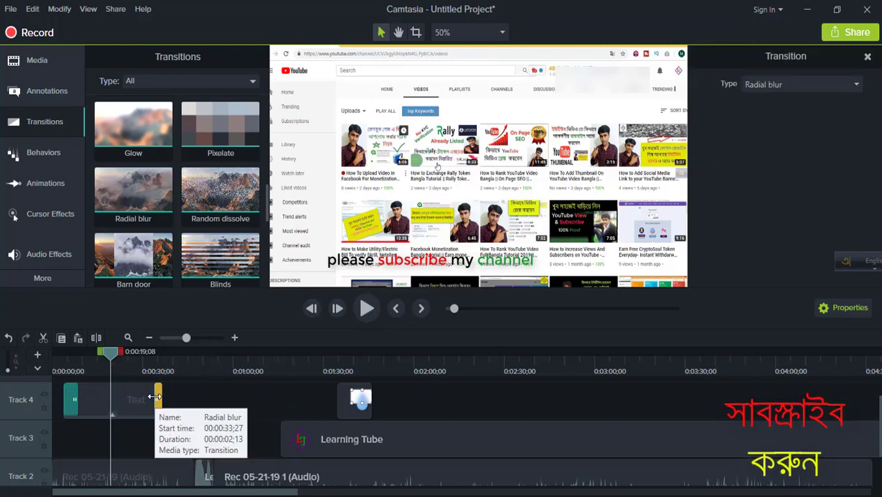
Play back the subscribe callout's opening transition, and move the callout up to around the middle of the video frame.
drag(101, 358, 62, 358)
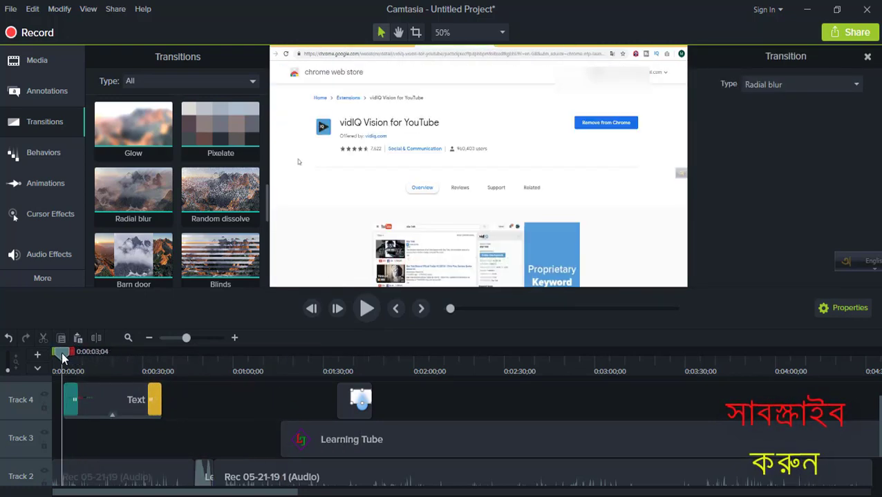
click(367, 318)
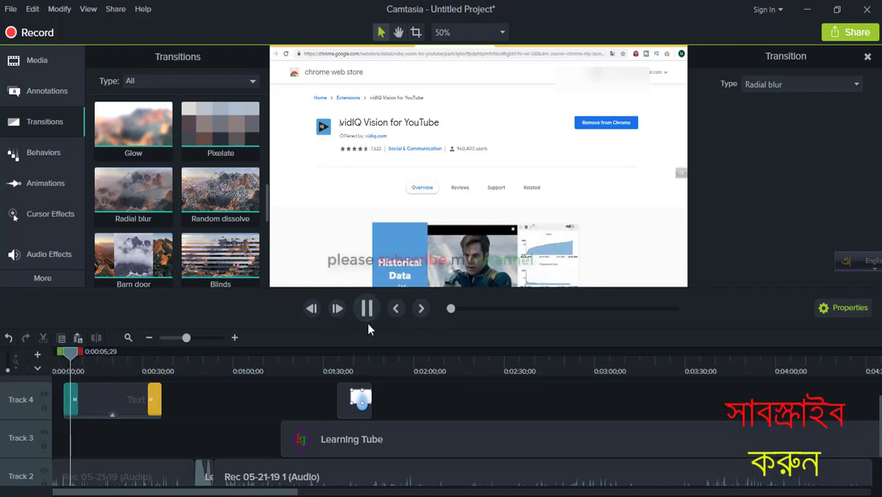
click(366, 309)
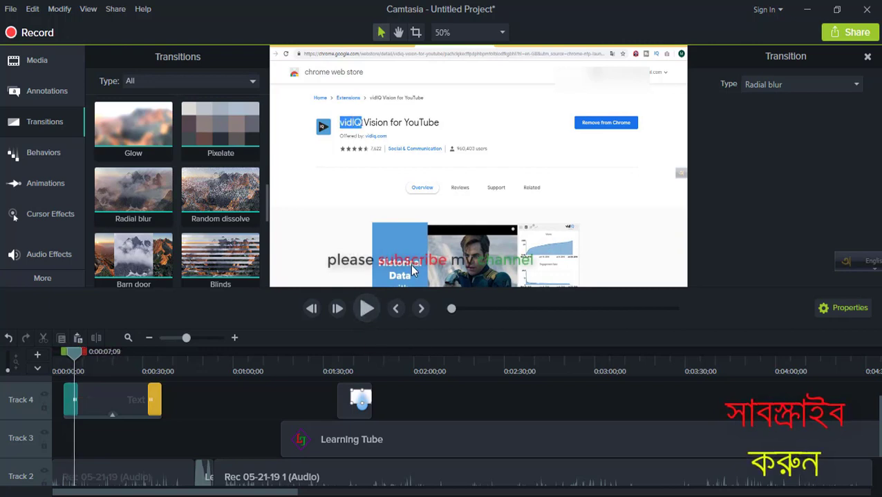
click(410, 264)
drag(410, 263, 394, 201)
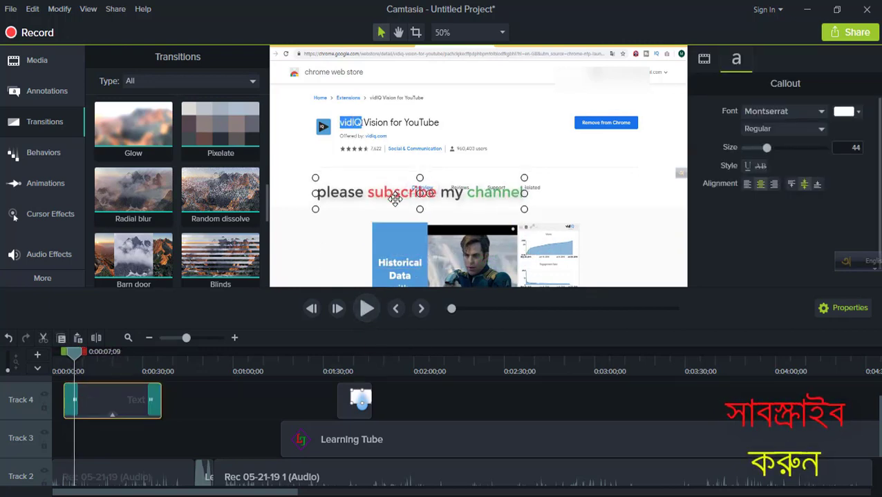
Play back the Radial blur transitions at the start and end of the subscribe callout in its new position.
drag(72, 356, 61, 352)
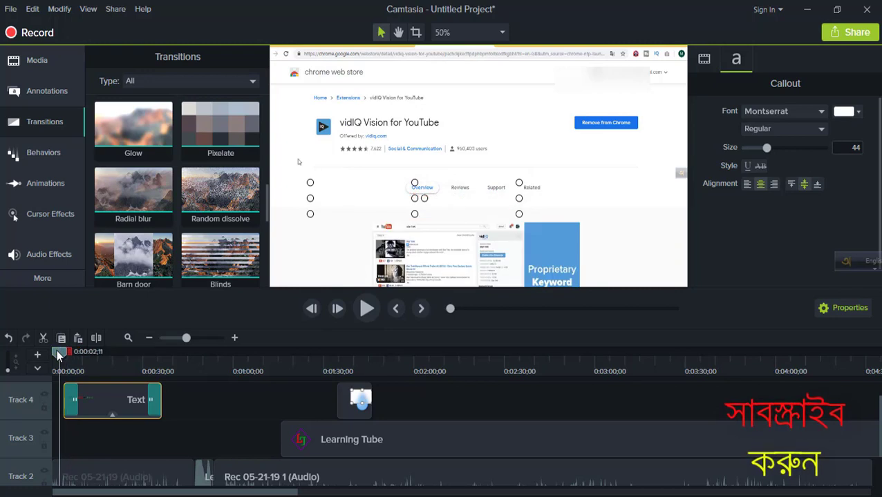
click(365, 309)
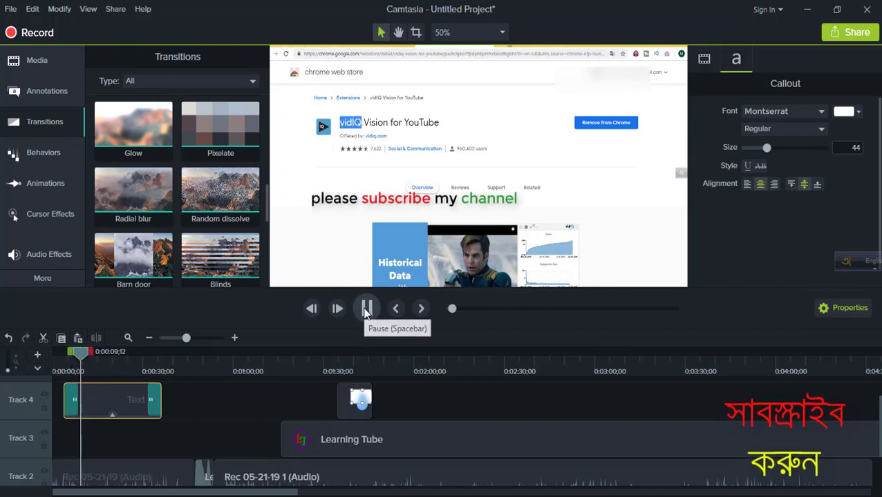
click(365, 312)
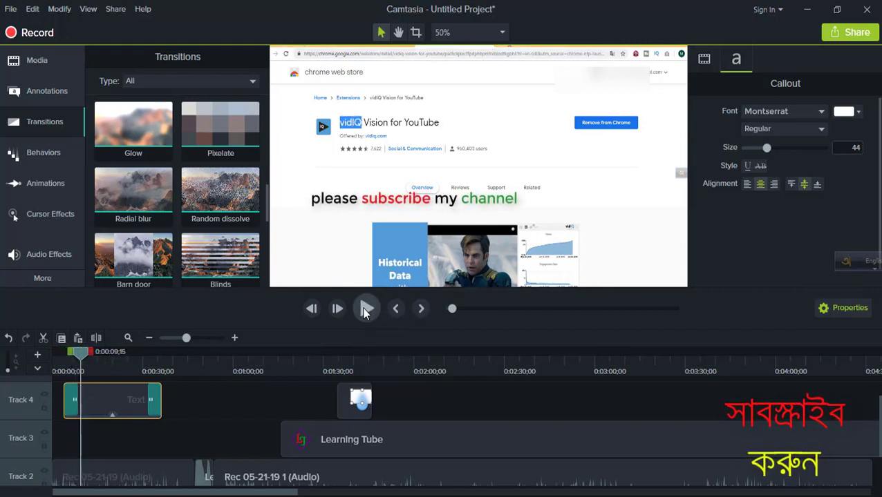
drag(76, 353, 146, 354)
click(362, 309)
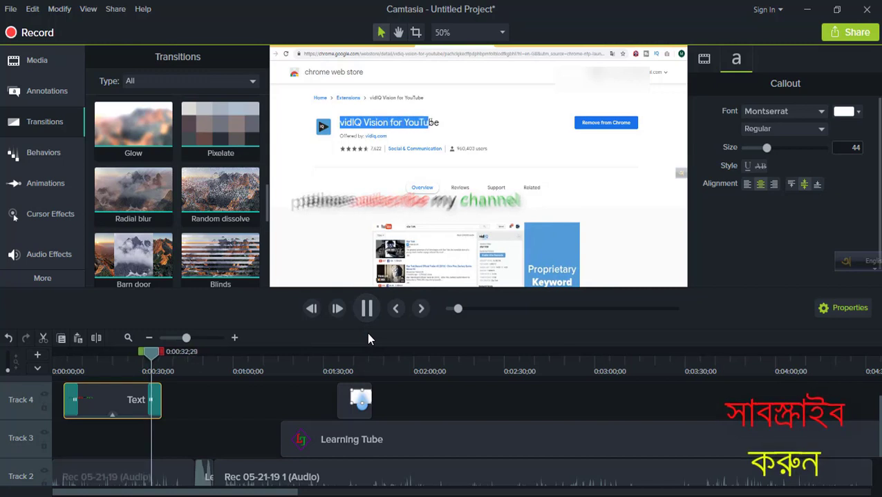
click(367, 309)
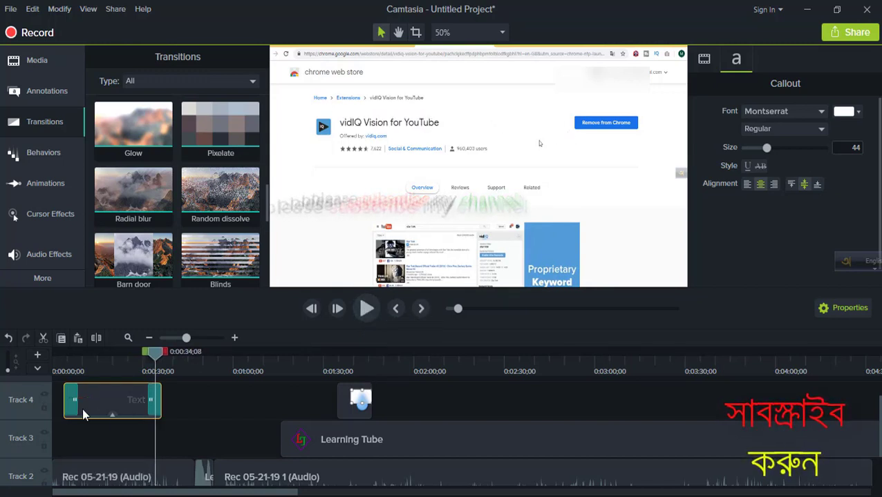
scroll(178, 174, down, 2)
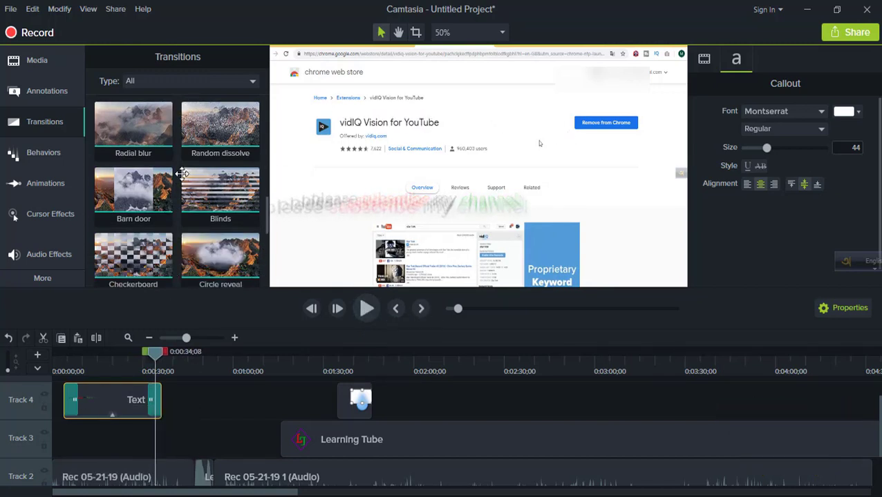
scroll(176, 173, up, 1)
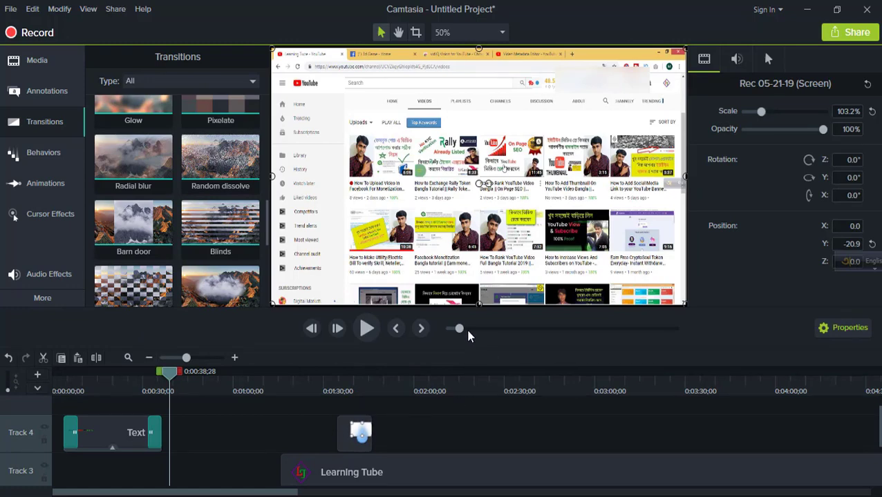
Trim the end of the Learning Tube logo clip on Track 3 to the recording's end at 0:04:32;16.
drag(457, 326, 515, 330)
scroll(510, 412, down, 1)
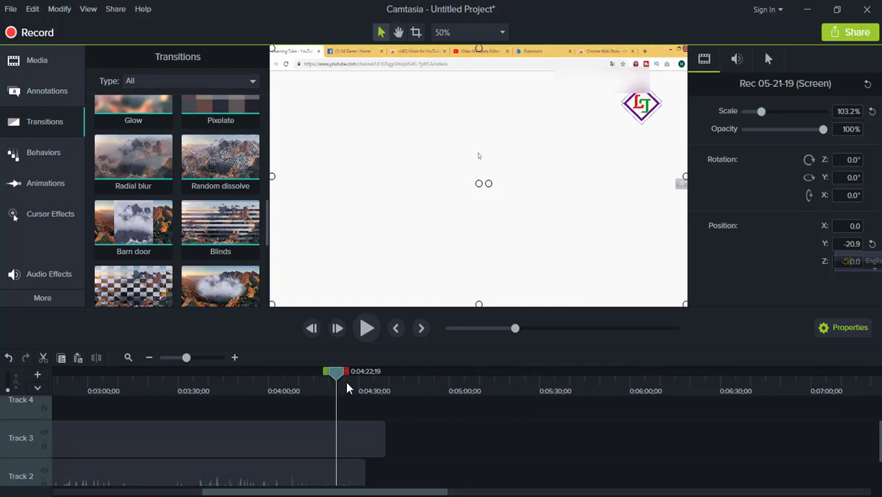
mouse_move(355, 377)
mouse_down()
mouse_move(390, 377)
mouse_move(353, 378)
mouse_move(366, 377)
mouse_up()
click(290, 438)
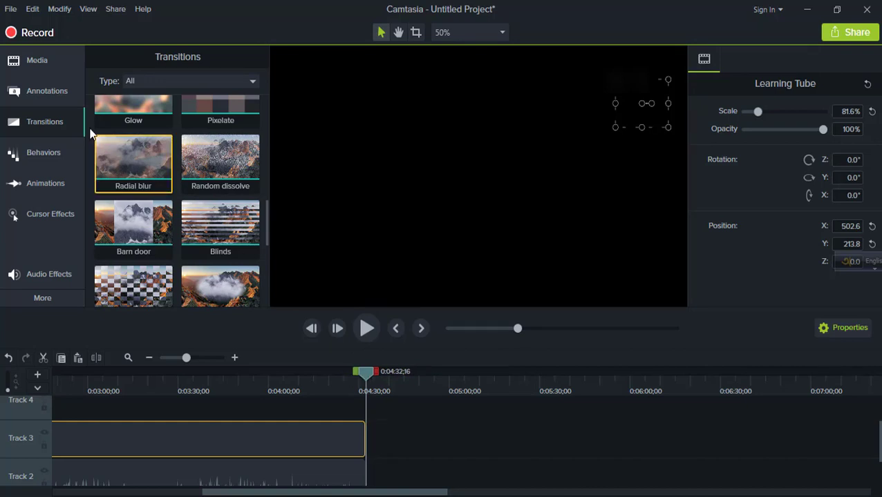
Add a white text rectangle callout at 0:04:32;16 with the text "thanks for watching".
click(33, 89)
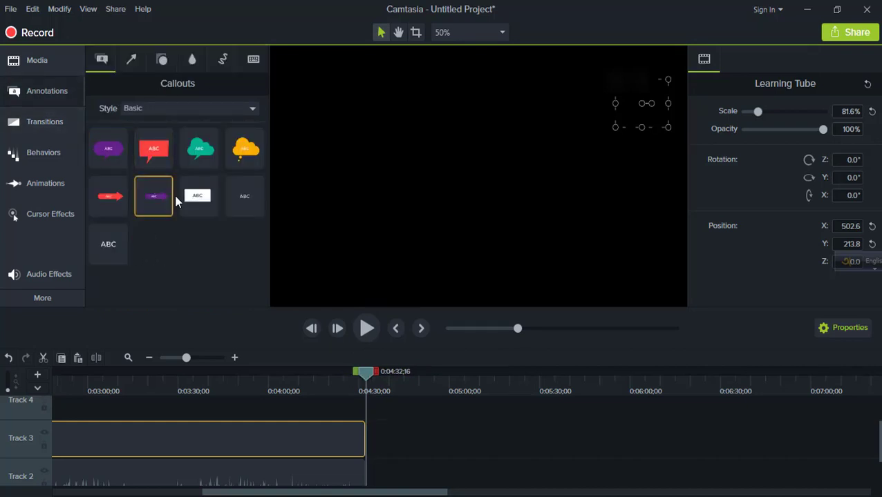
click(208, 199)
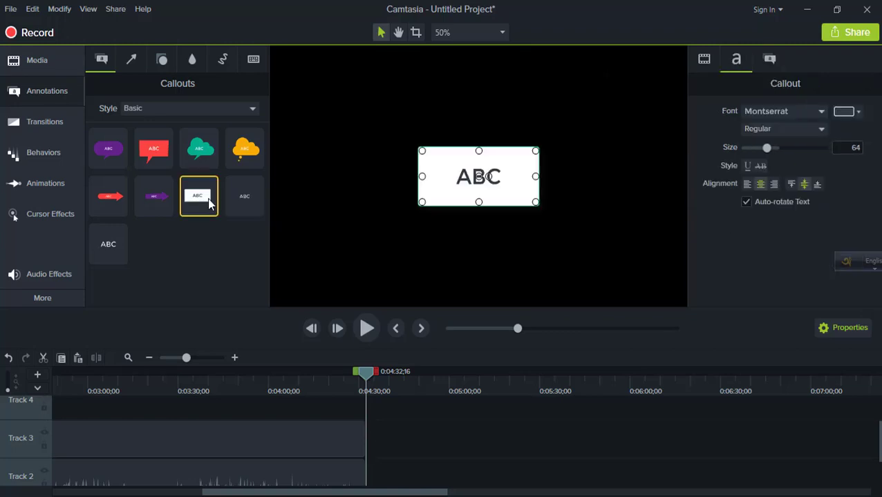
double_click(461, 177)
text(tha)
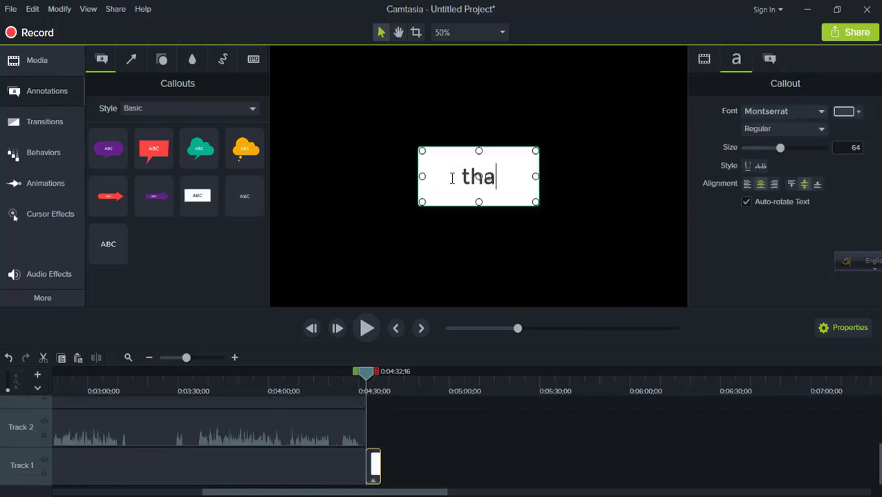
text(nsk for watv)
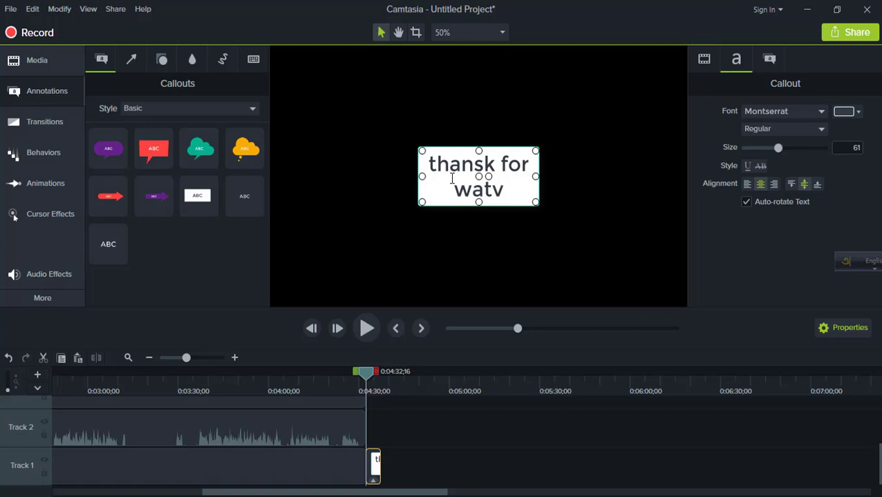
key(BackSpace)
text(ching)
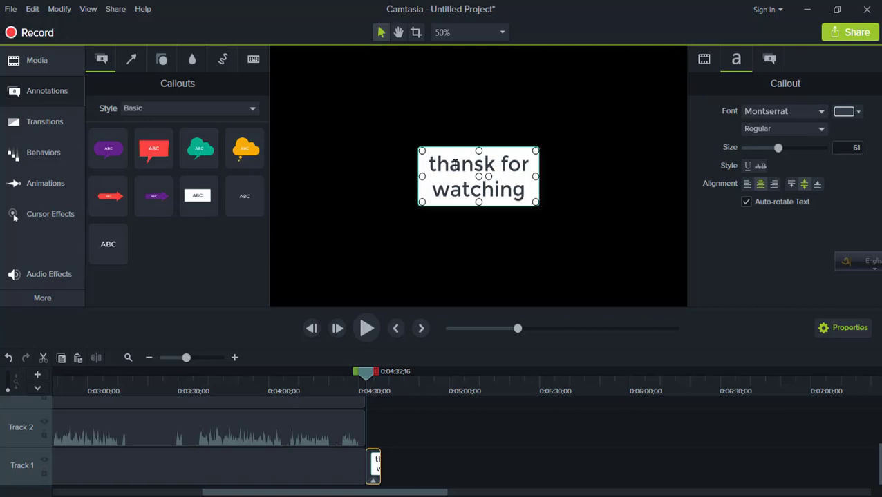
drag(449, 165, 482, 166)
text(anks)
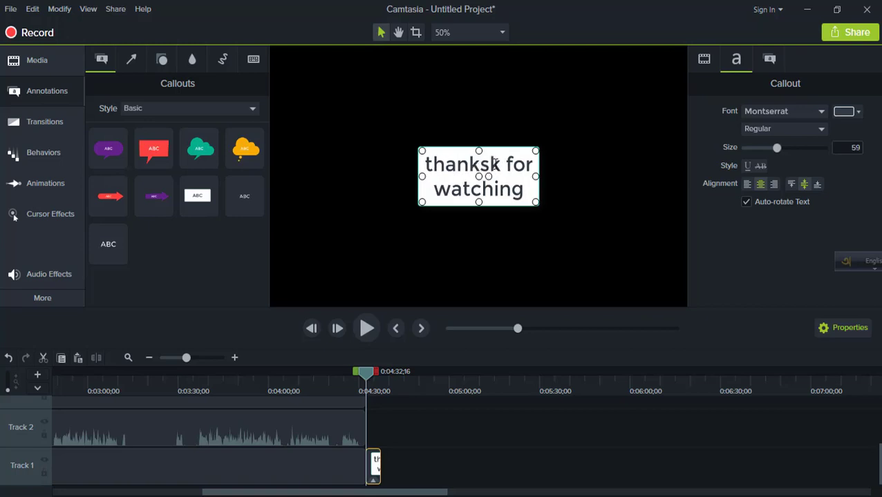
drag(491, 164, 501, 164)
key(BackSpace)
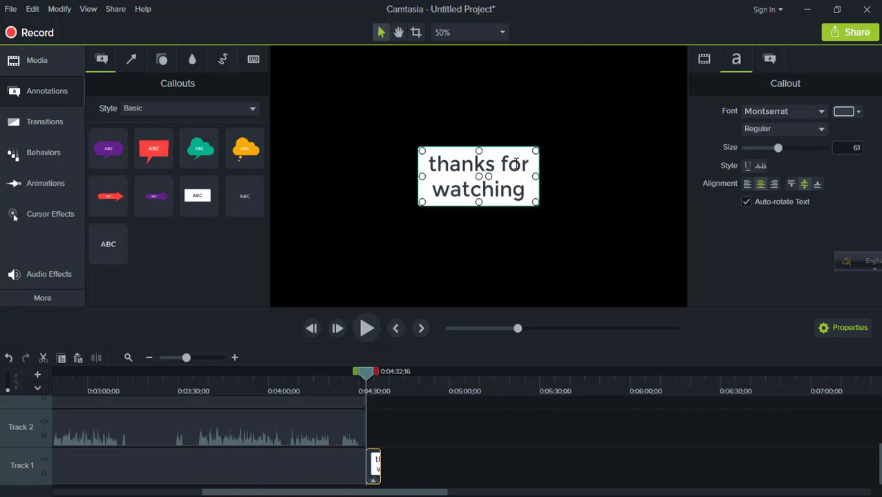
Enlarge the "thanks for watching" callout by extending its rectangle on all four sides.
drag(423, 176, 337, 176)
drag(538, 177, 564, 177)
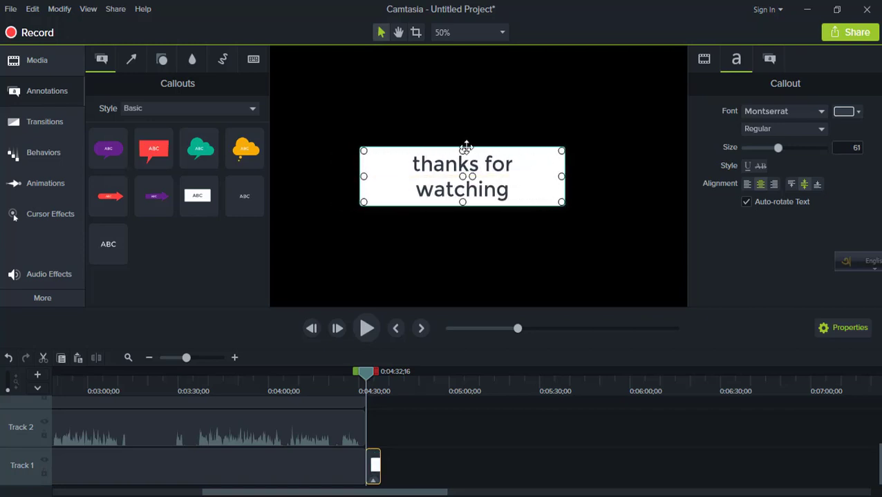
drag(463, 149, 463, 105)
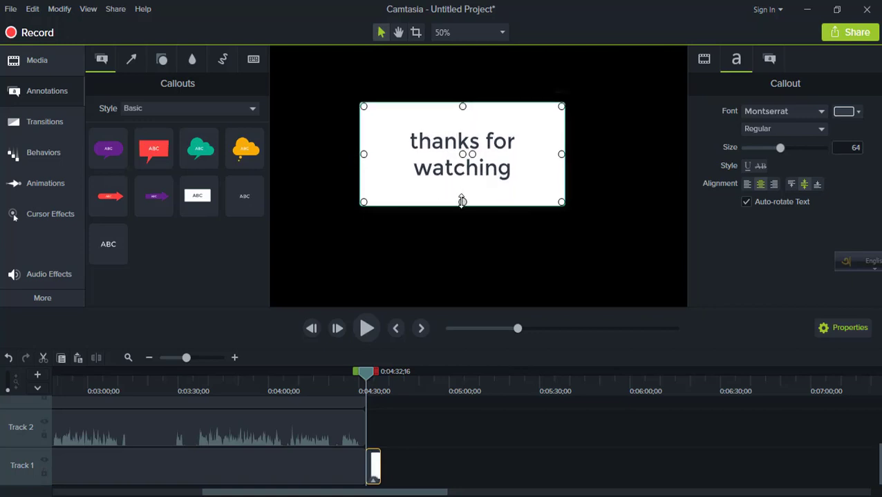
drag(460, 201, 460, 228)
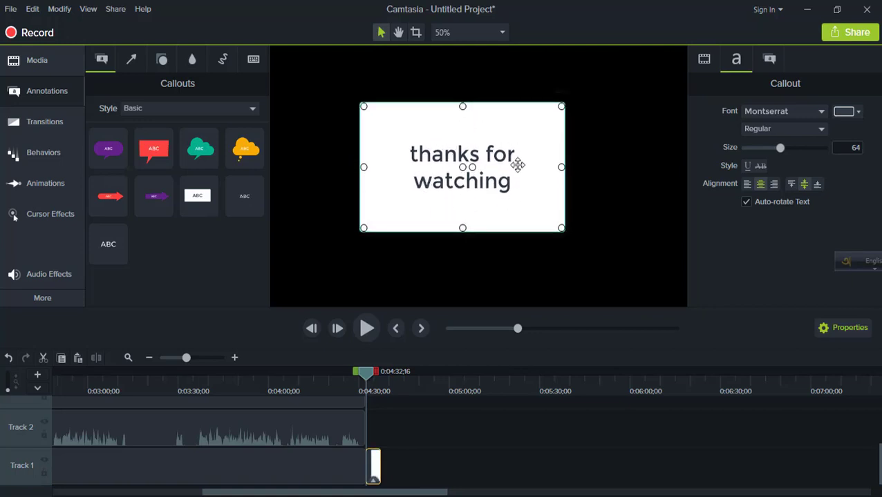
Colour the "thanks for watching" text red and fill the callout's rectangle with solid green.
click(449, 161)
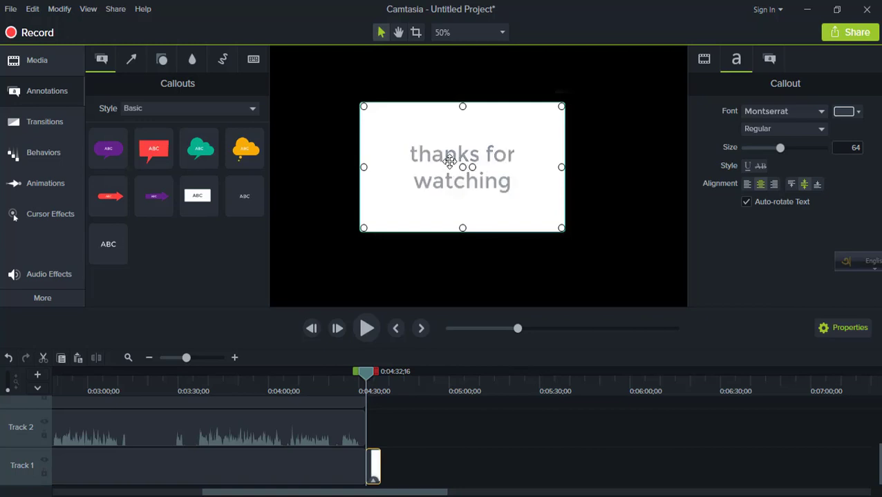
click(858, 112)
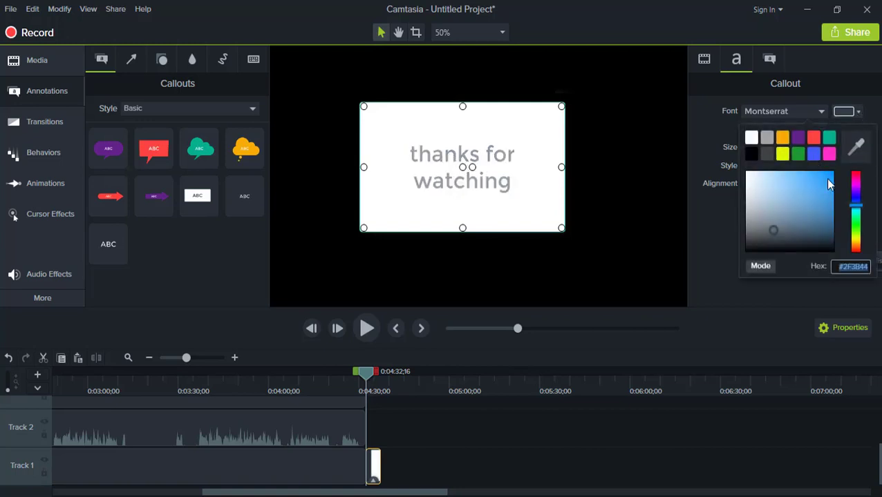
click(814, 138)
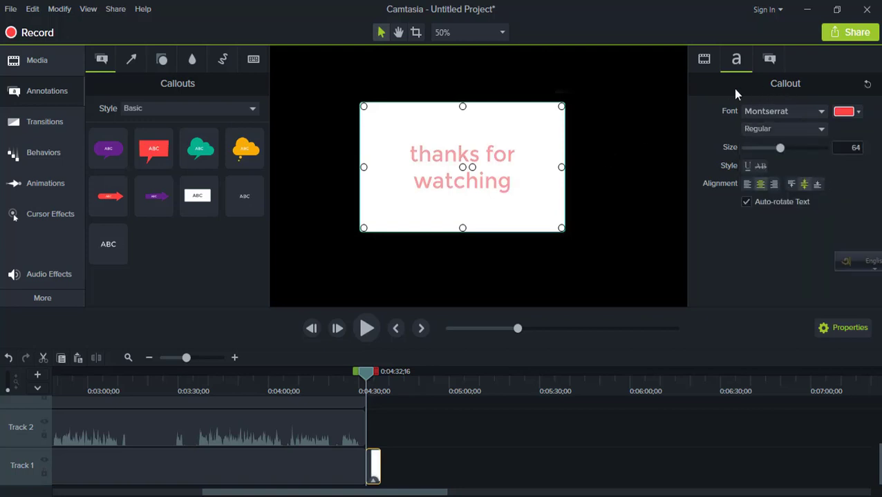
click(770, 58)
click(859, 161)
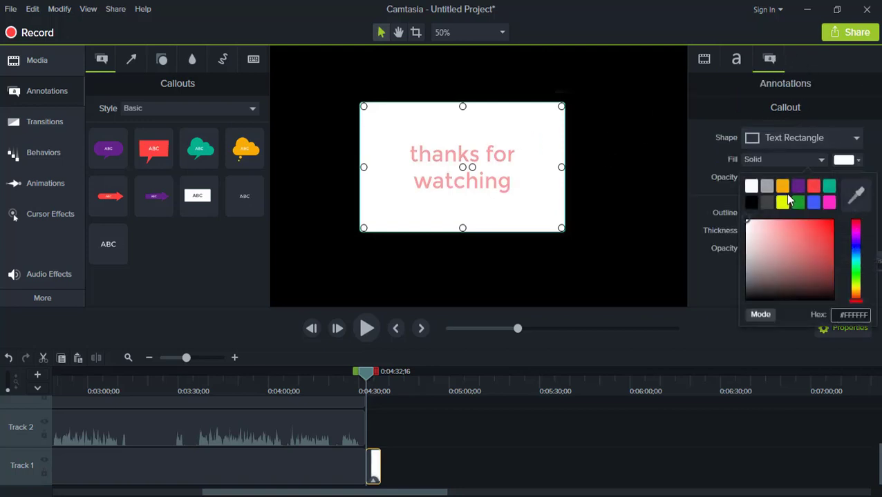
click(798, 203)
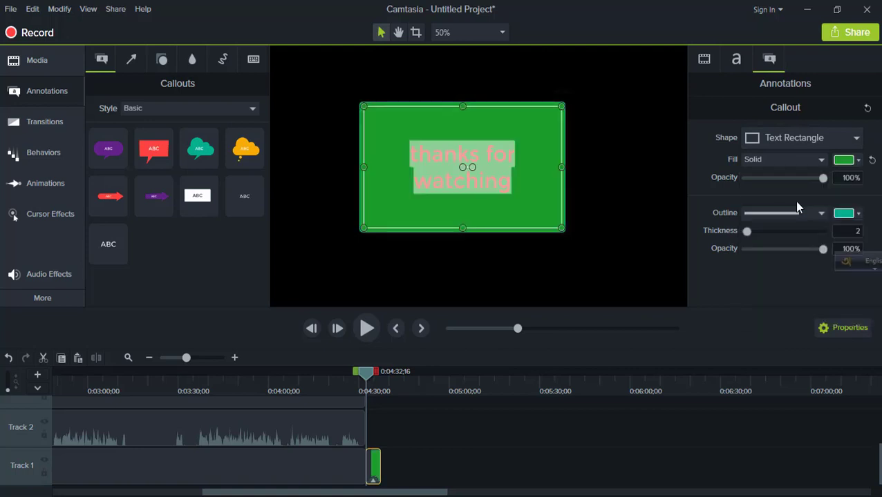
click(636, 159)
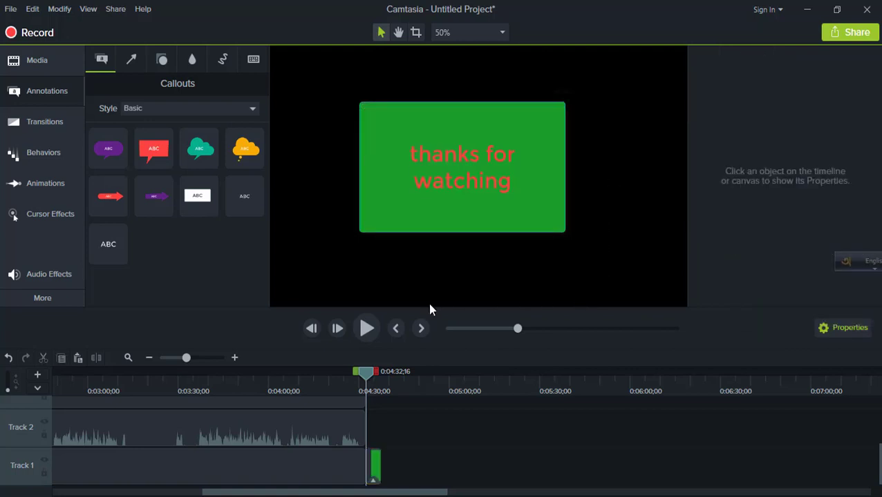
Apply the Pop Up behavior to the "thanks for watching" callout on Track 1, and play it back from about 0:04:30.
click(363, 387)
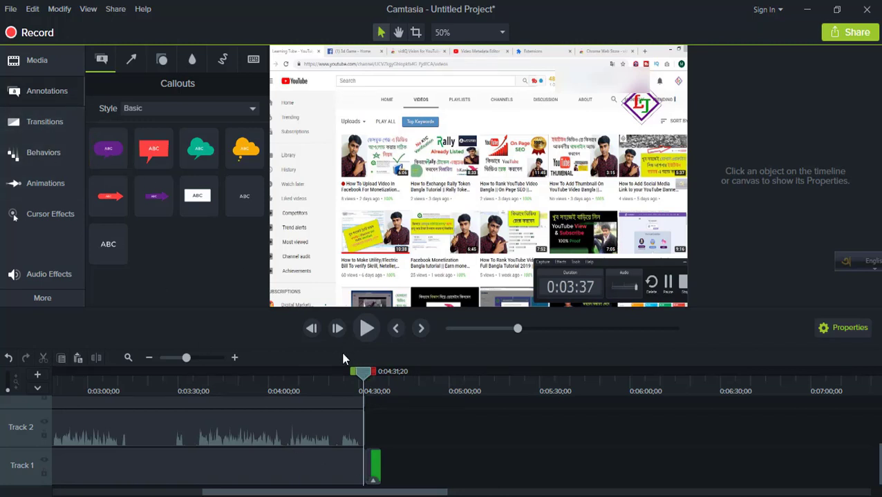
drag(366, 372, 359, 378)
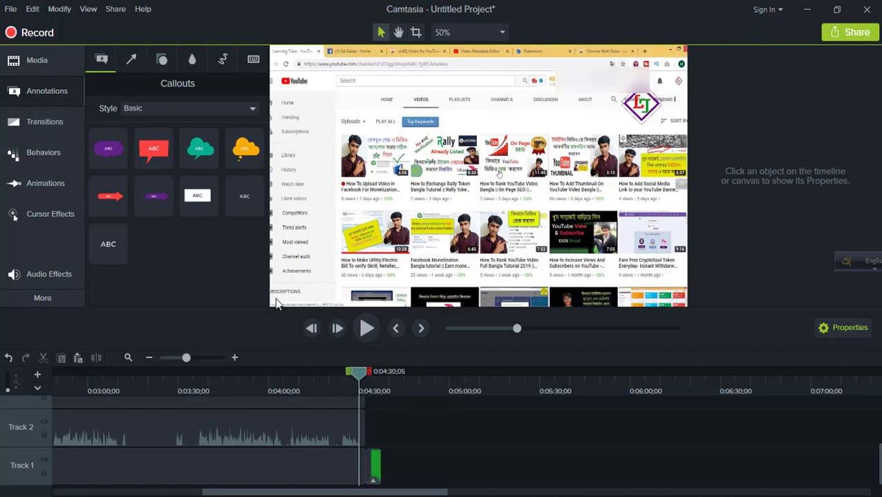
click(38, 151)
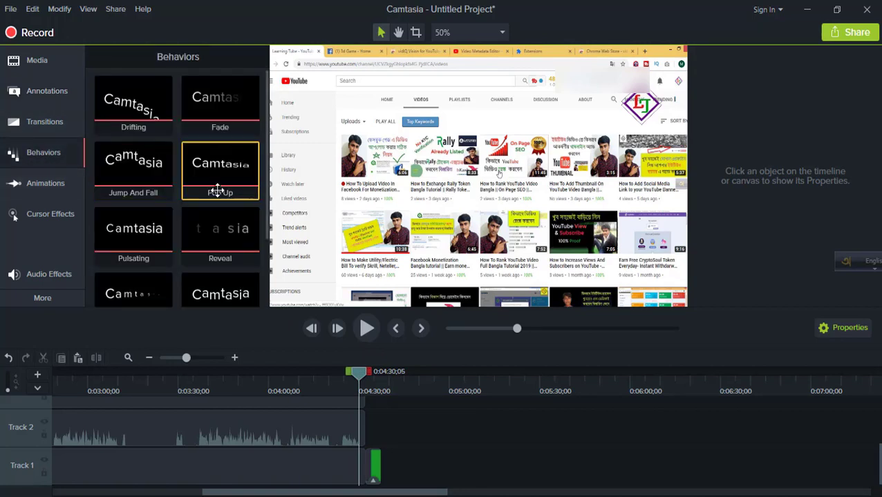
drag(215, 163, 378, 470)
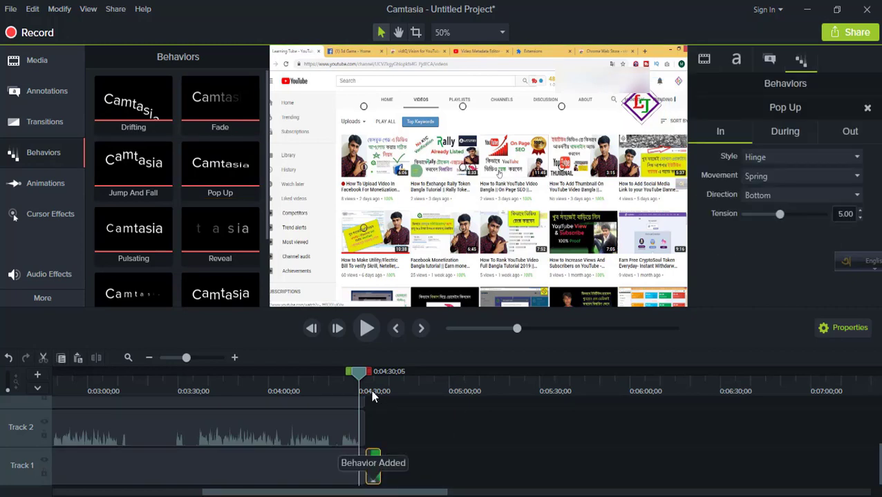
click(367, 329)
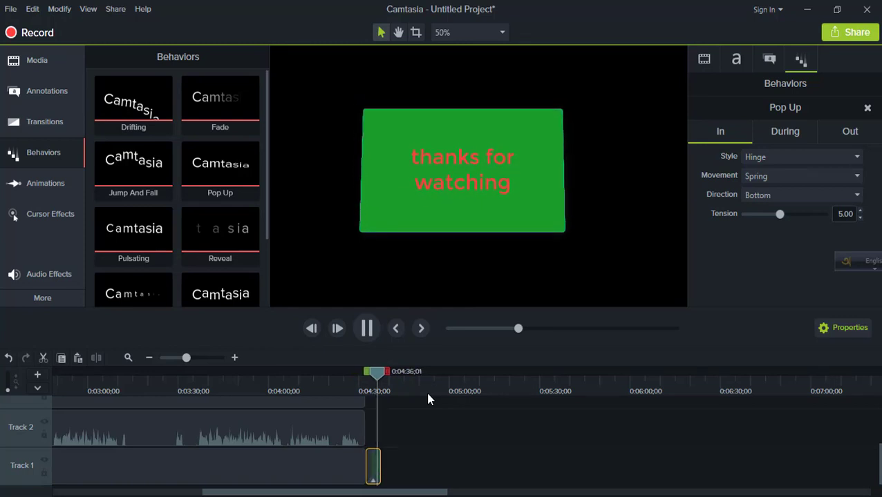
click(367, 328)
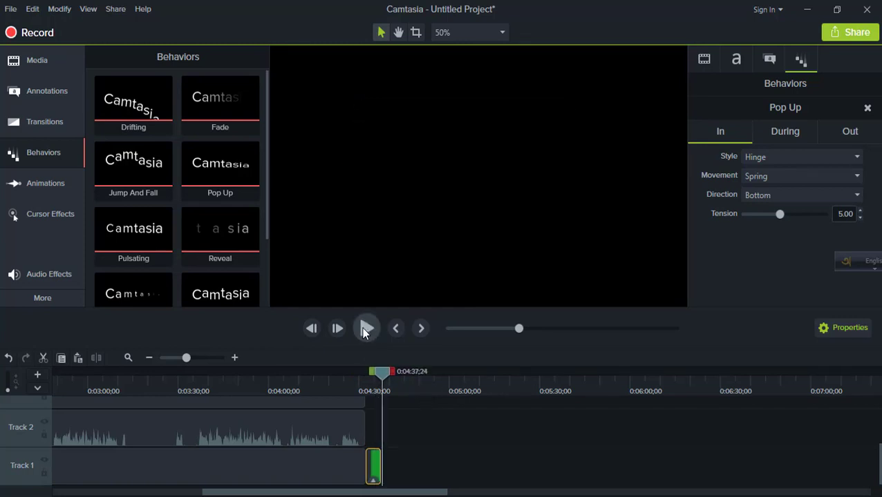
Scrub the playhead back from the end of the recording to about 0:25:05 to view the "thanks for watching" footage.
drag(383, 375, 362, 376)
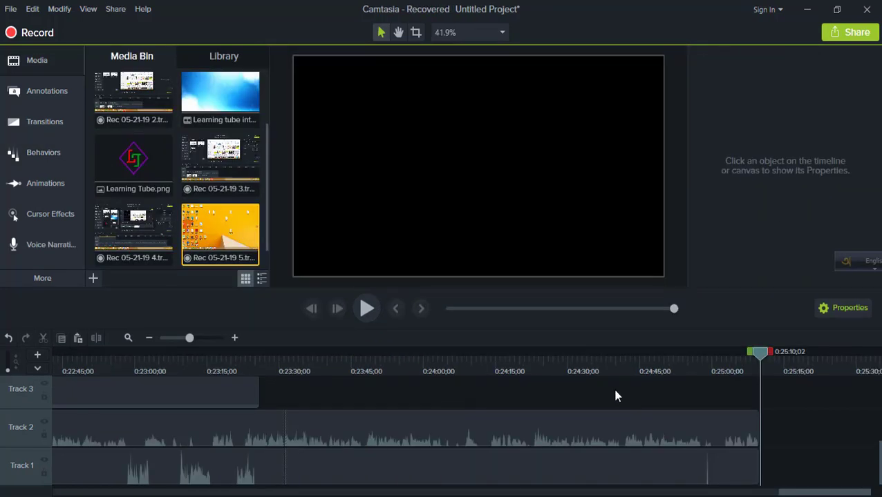
drag(758, 358, 758, 358)
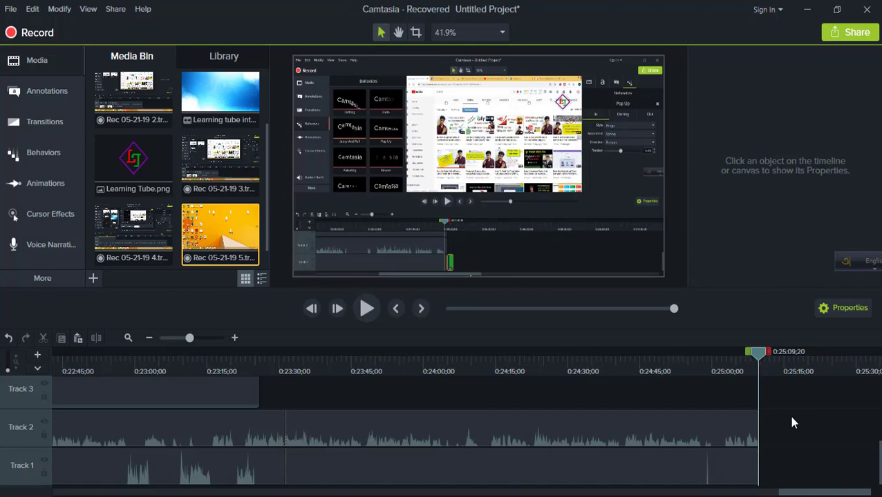
drag(758, 358, 734, 358)
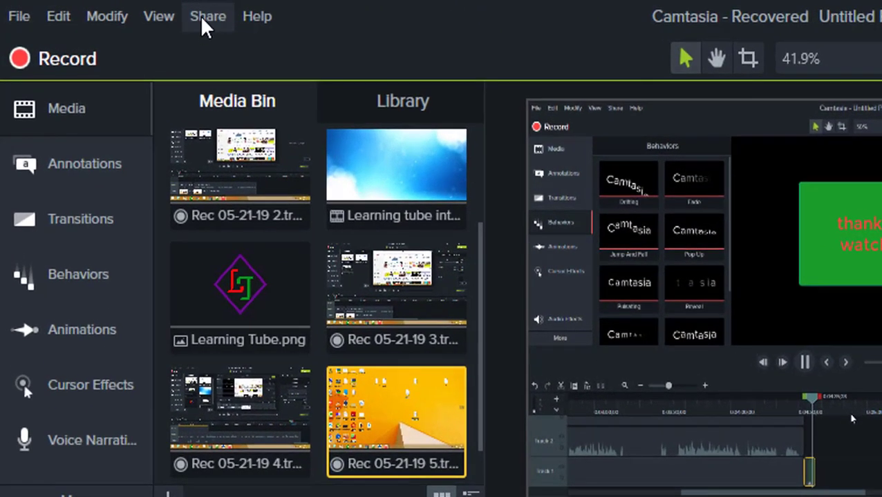
Begin producing the project to a local file with the "MP4 with Smart Player (up to 1080p)" preset.
click(202, 19)
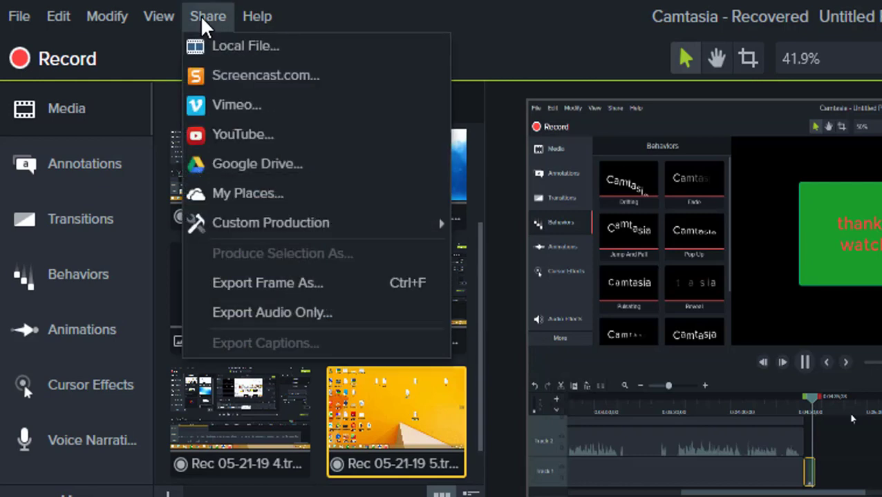
click(235, 42)
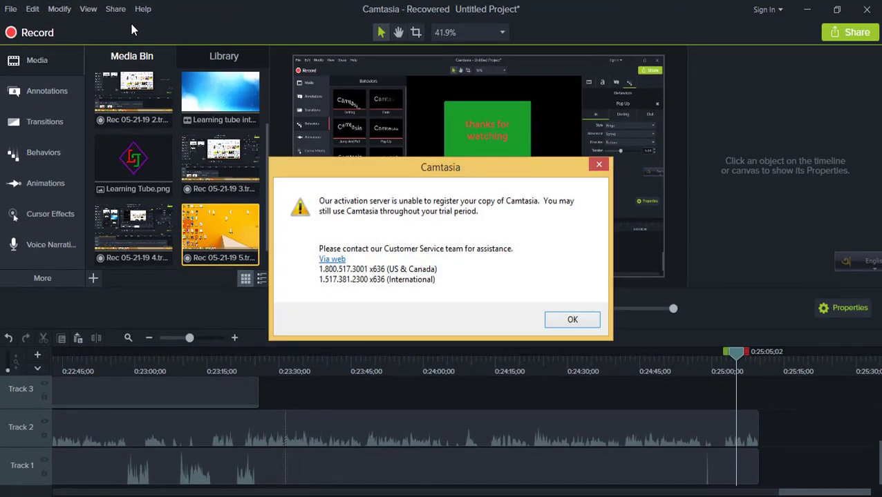
click(571, 318)
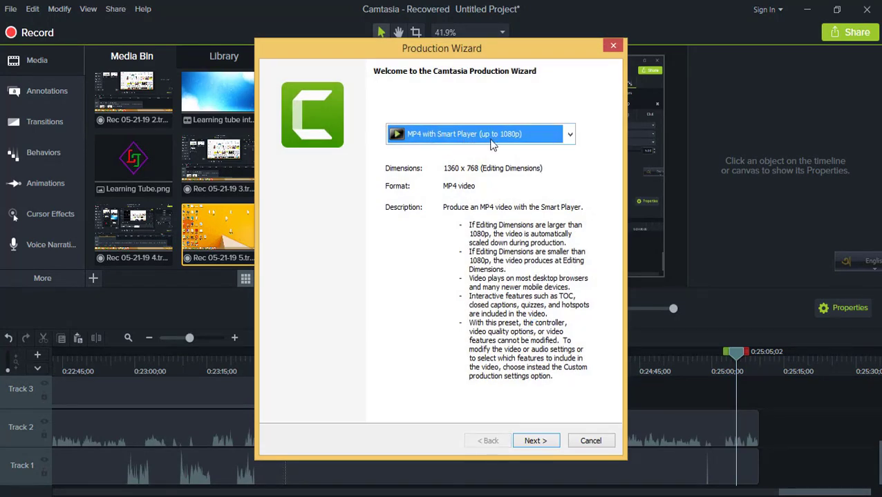
click(570, 137)
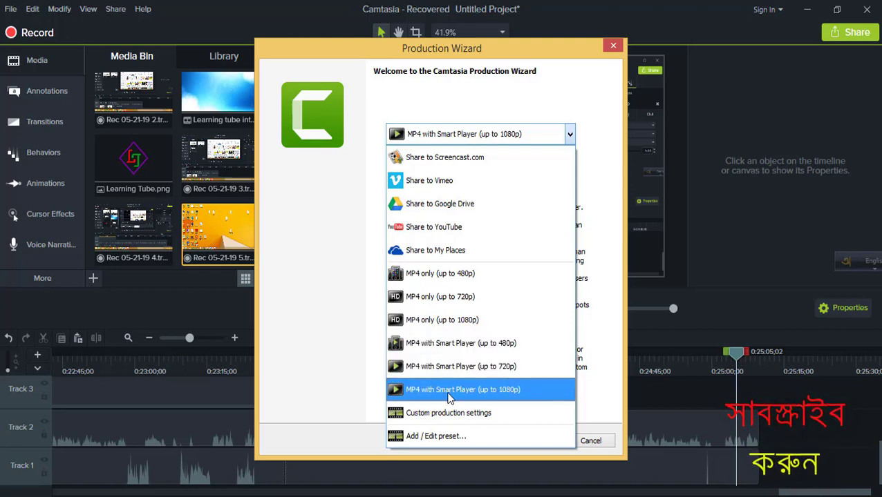
click(500, 390)
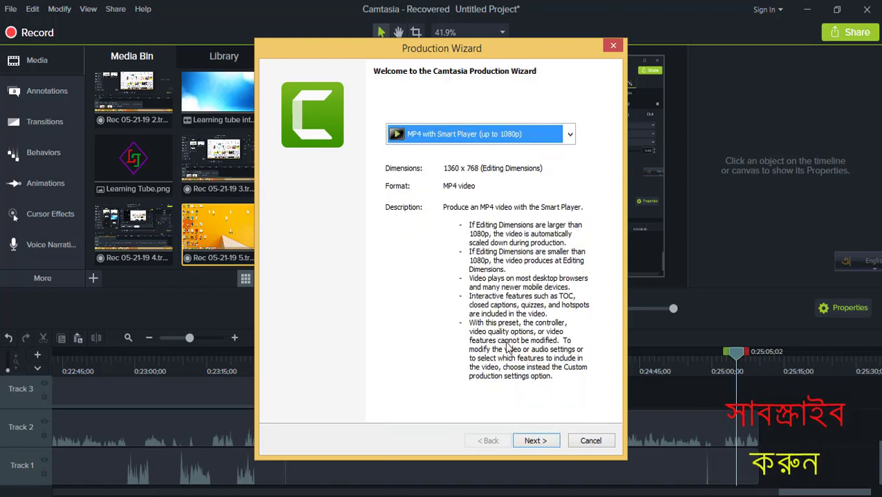
click(535, 442)
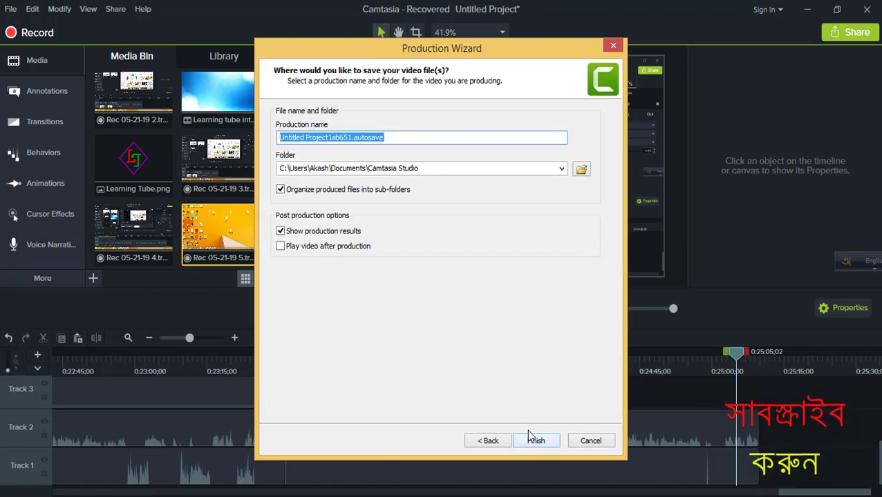
Set the production name to "how to edit video in camtasia".
drag(383, 56, 431, 59)
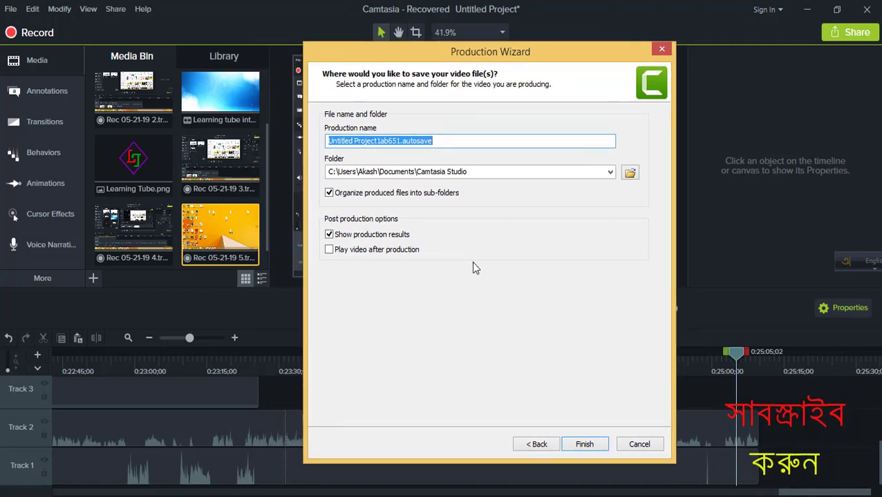
drag(435, 141, 328, 145)
drag(401, 53, 422, 53)
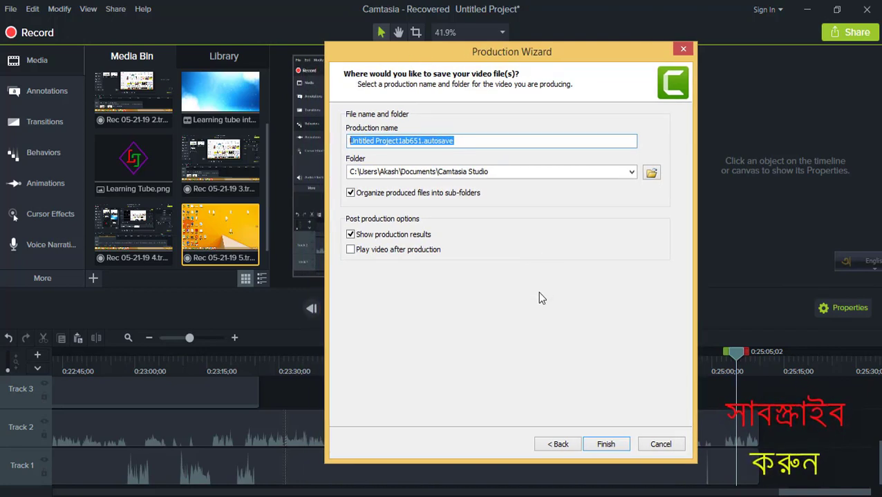
text(how to edit video in camtasia)
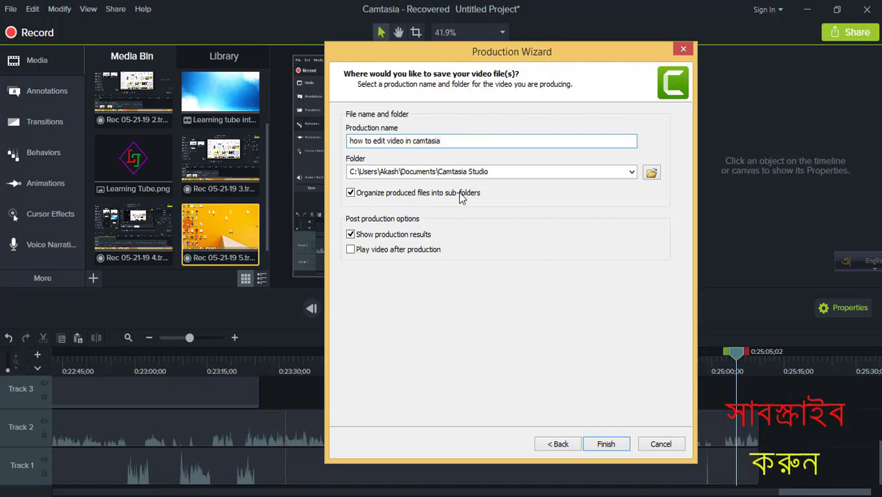
drag(415, 53, 424, 48)
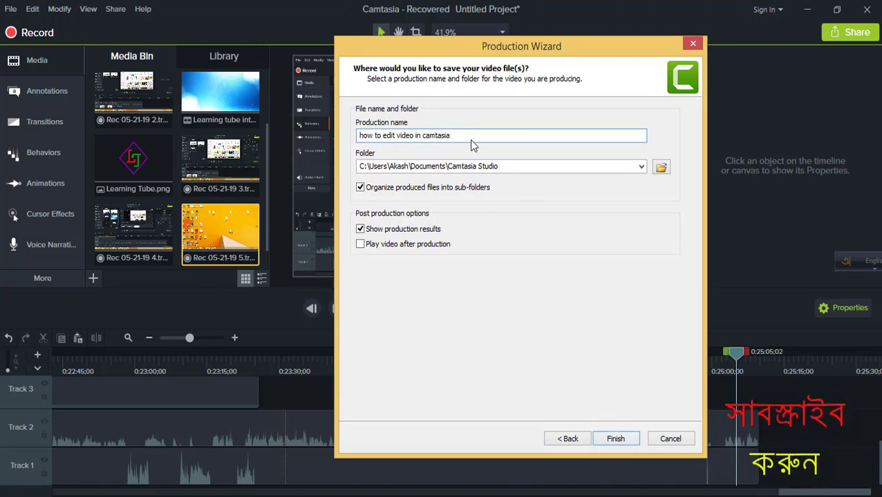
drag(464, 49, 448, 42)
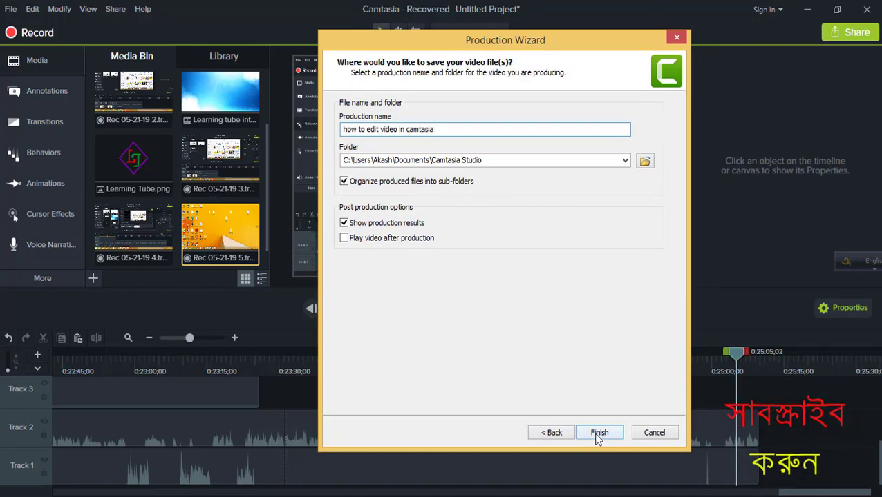
Start rendering the named production and cancel the rendering.
click(596, 435)
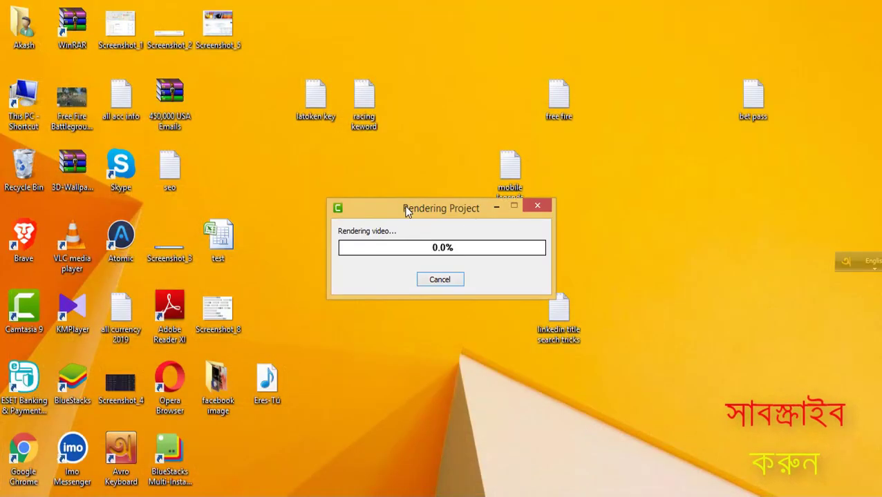
drag(405, 207, 427, 206)
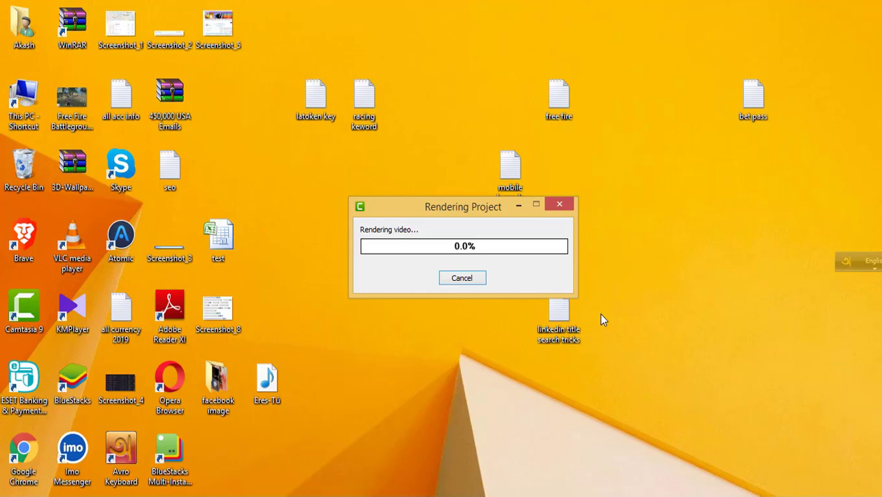
click(462, 278)
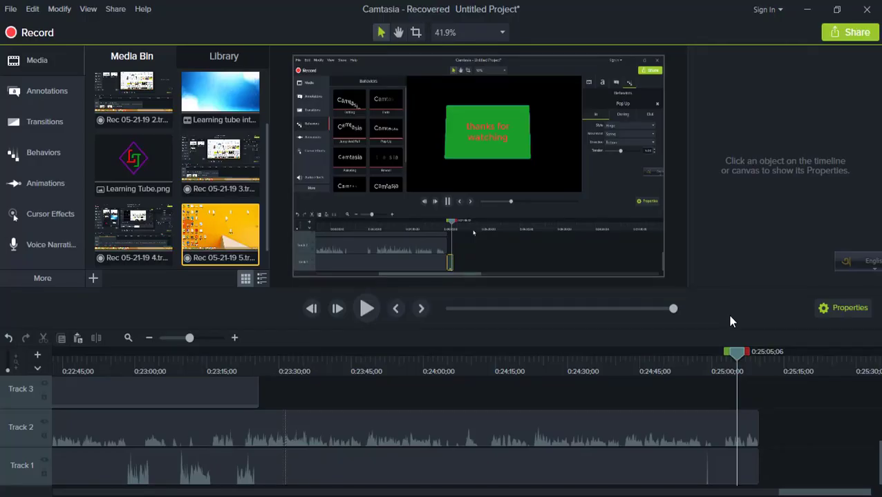